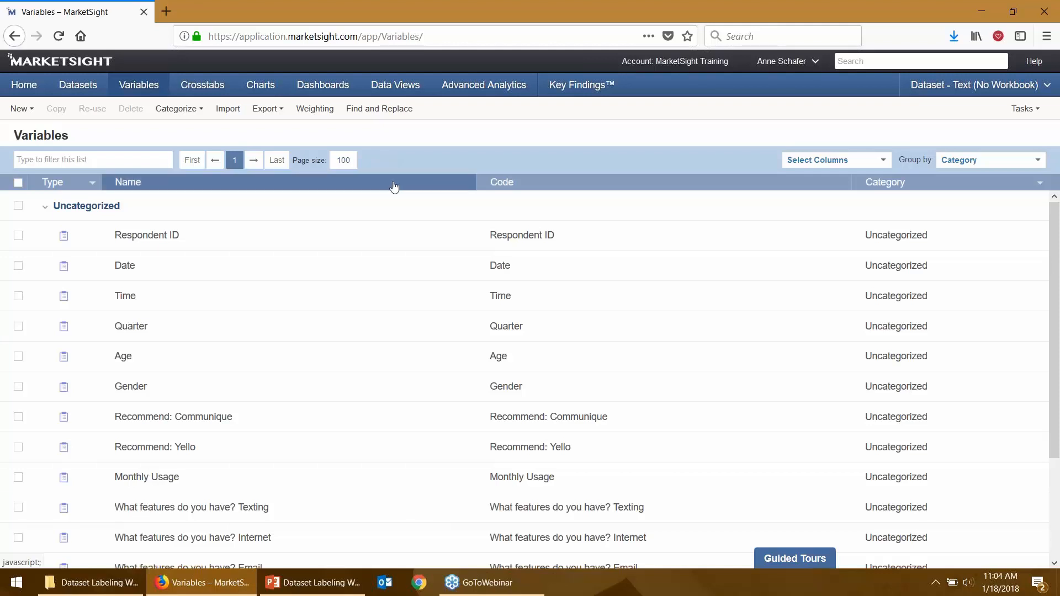
- Add the Variable Values column to the variables list
{"action": "left_click", "coordinate": [844, 161]}
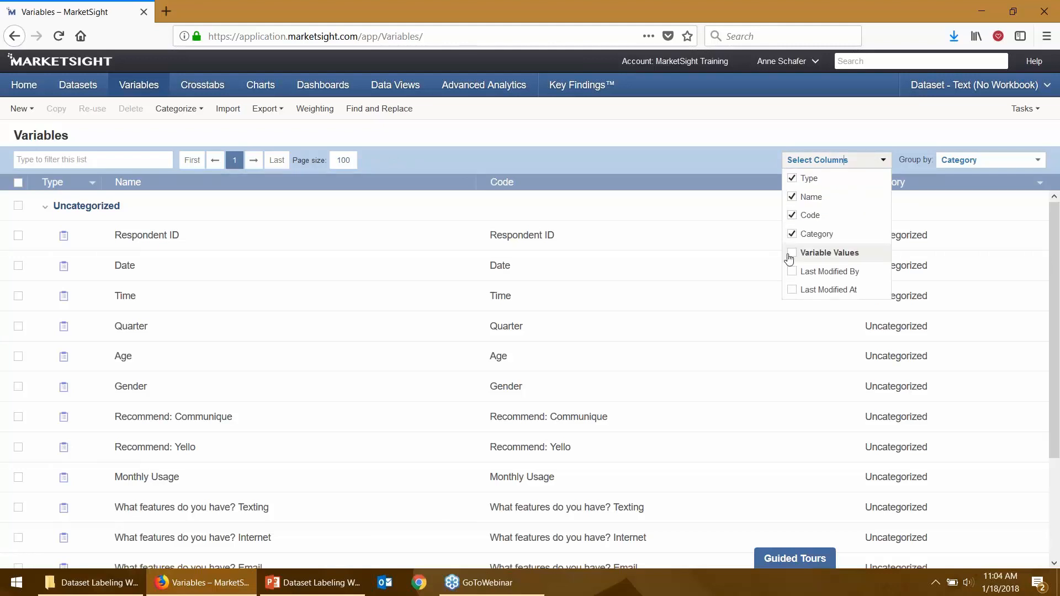
{"action": "left_click", "coordinate": [878, 139]}
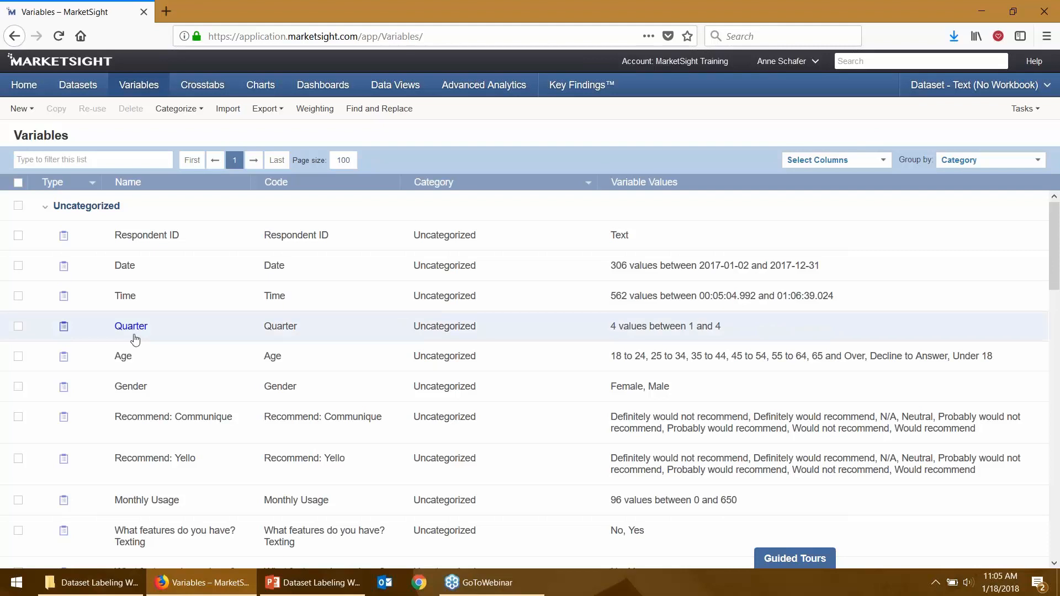
- View the value names and codes of the Age and Recommend: Communique variables, closing each without changes
{"action": "left_click", "coordinate": [123, 356]}
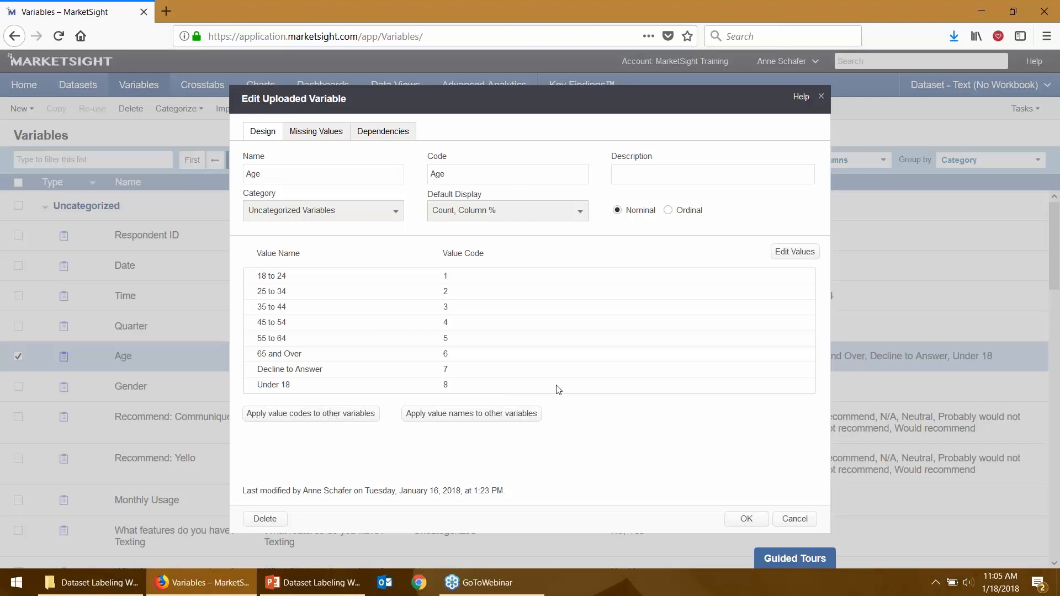
{"action": "left_click", "coordinate": [818, 97]}
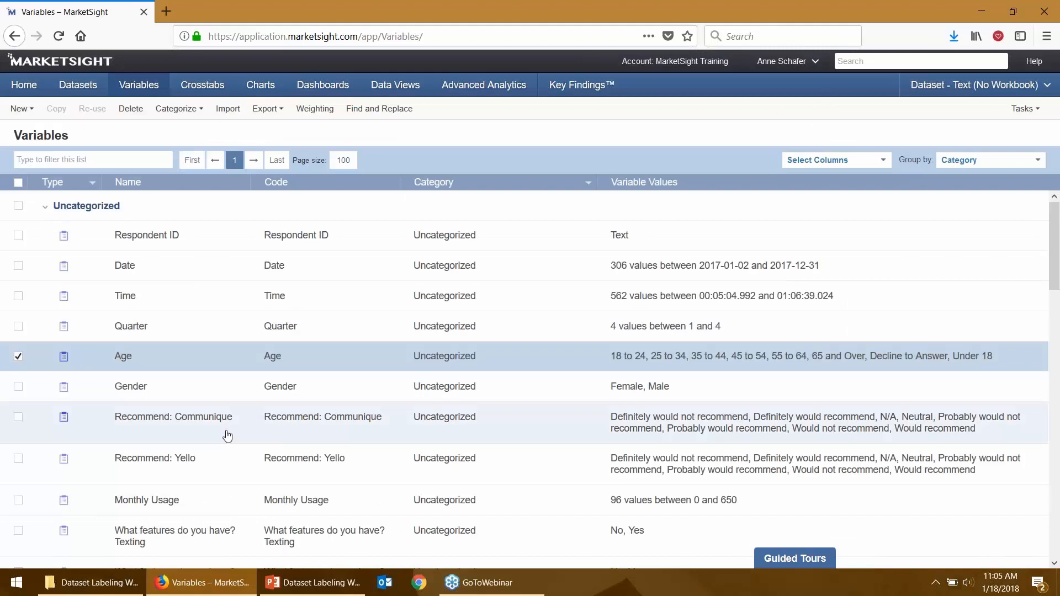
{"action": "left_click", "coordinate": [154, 421]}
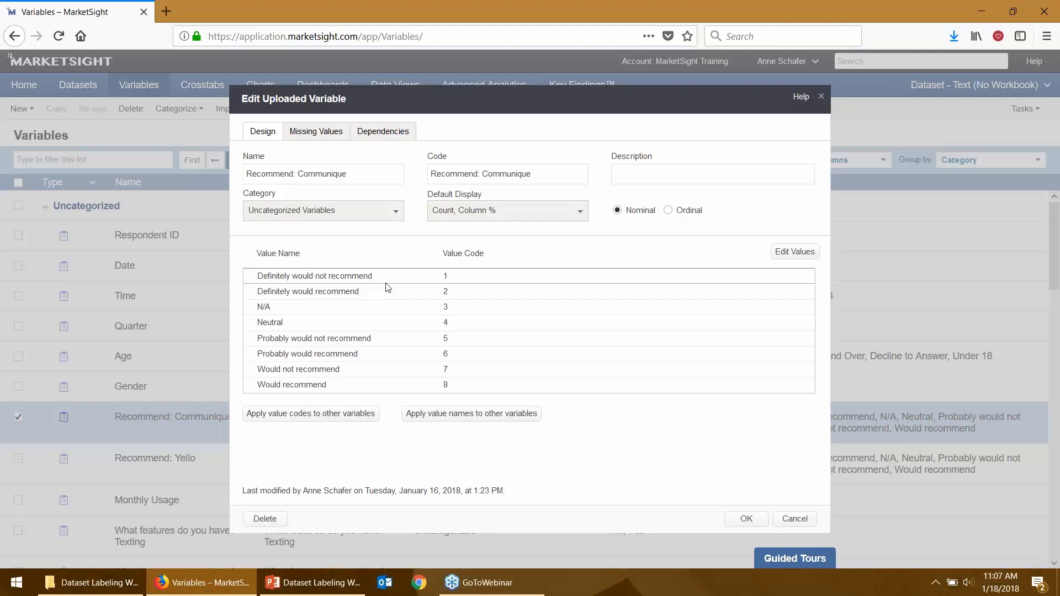
{"action": "left_click", "coordinate": [822, 97]}
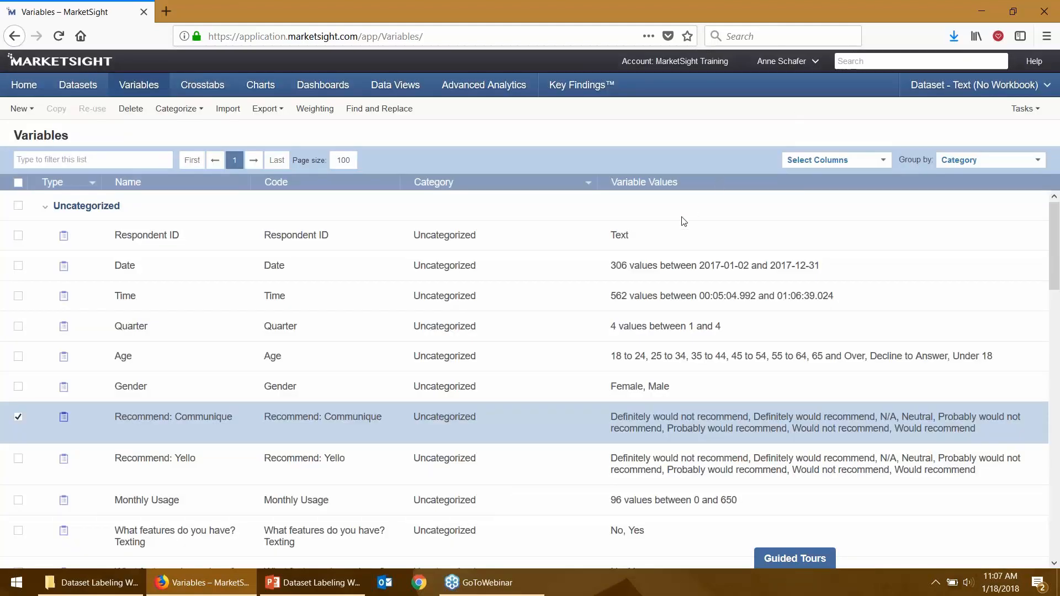
- Select the Texting, Internet and Email variables of "What features do you have?" and view the options for creating a new variable
{"action": "scroll", "coordinate": [358, 362], "scroll_direction": "down", "scroll_amount": 3}
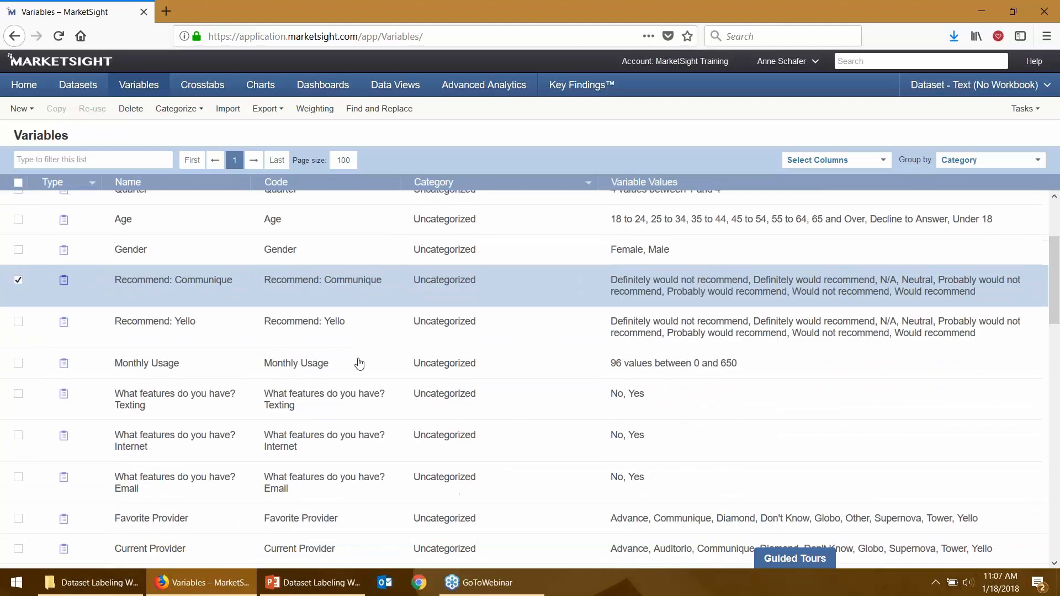
{"action": "scroll", "coordinate": [359, 363], "scroll_direction": "down", "scroll_amount": 2}
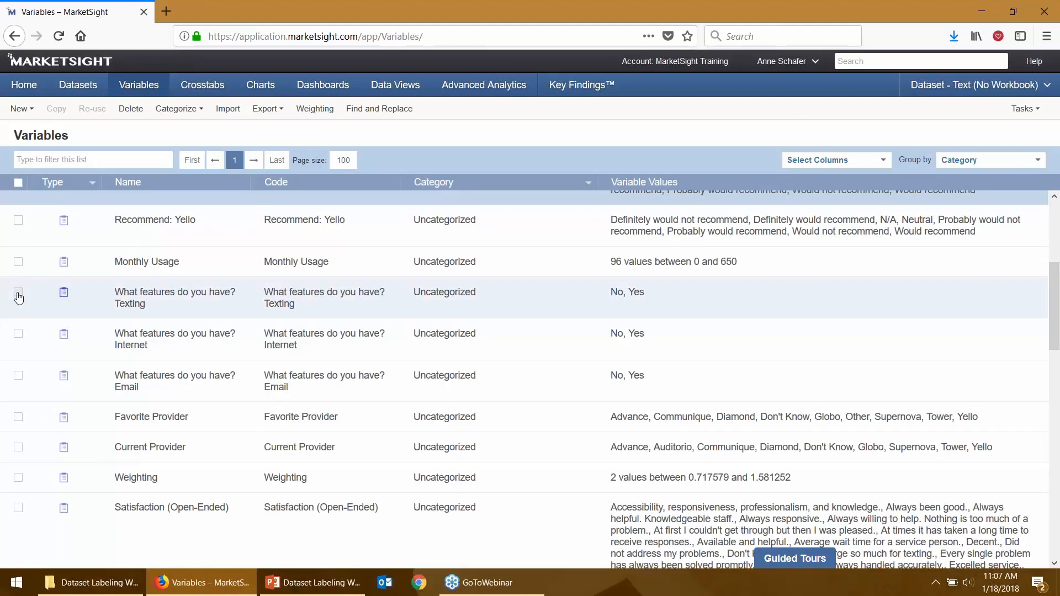
{"action": "left_click", "coordinate": [18, 296]}
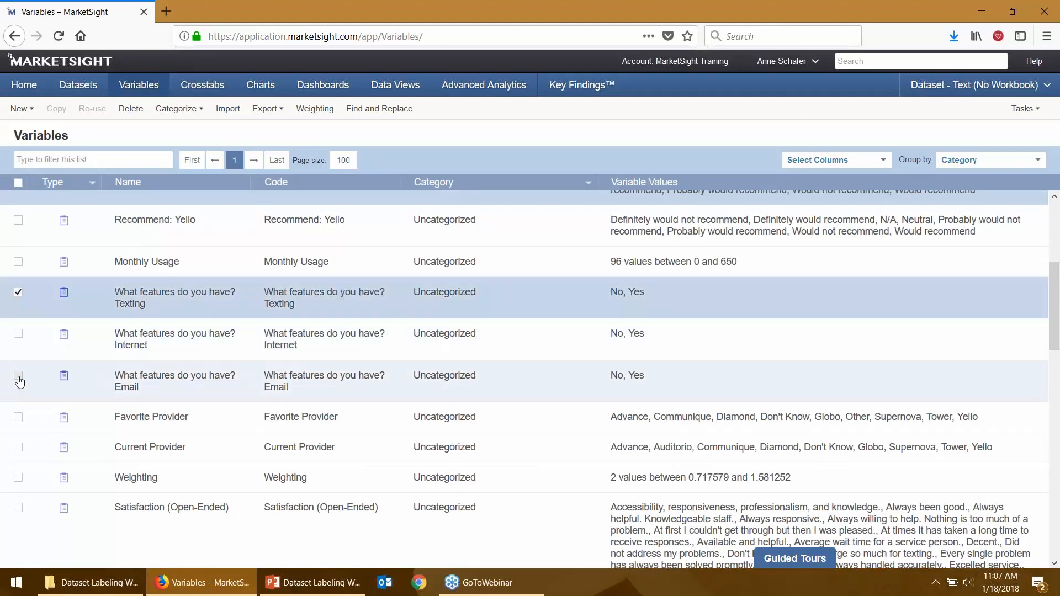
{"action": "left_click", "coordinate": [18, 378], "text": "shift"}
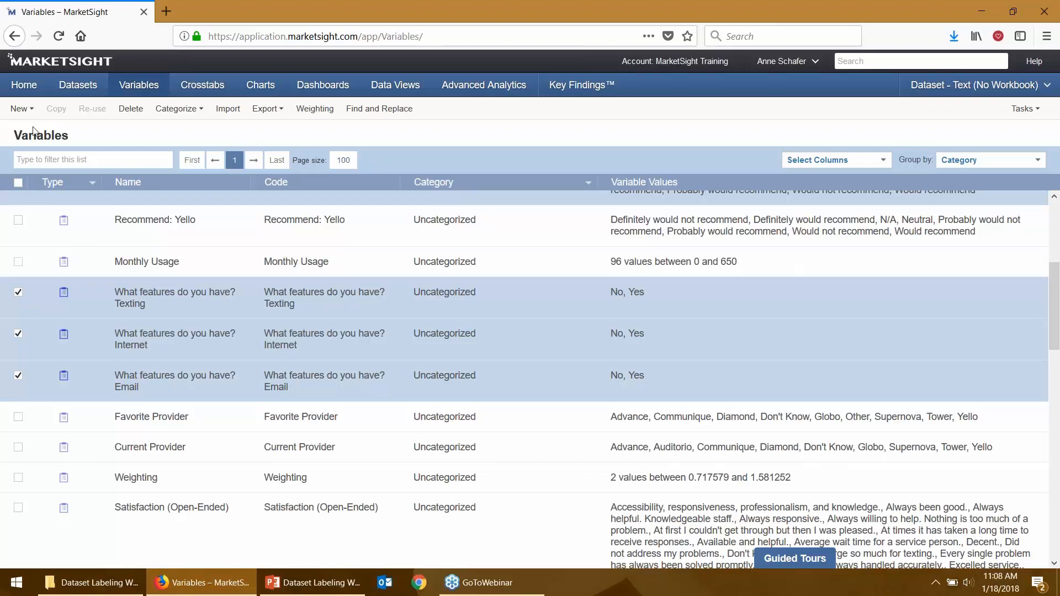
{"action": "left_click", "coordinate": [21, 108]}
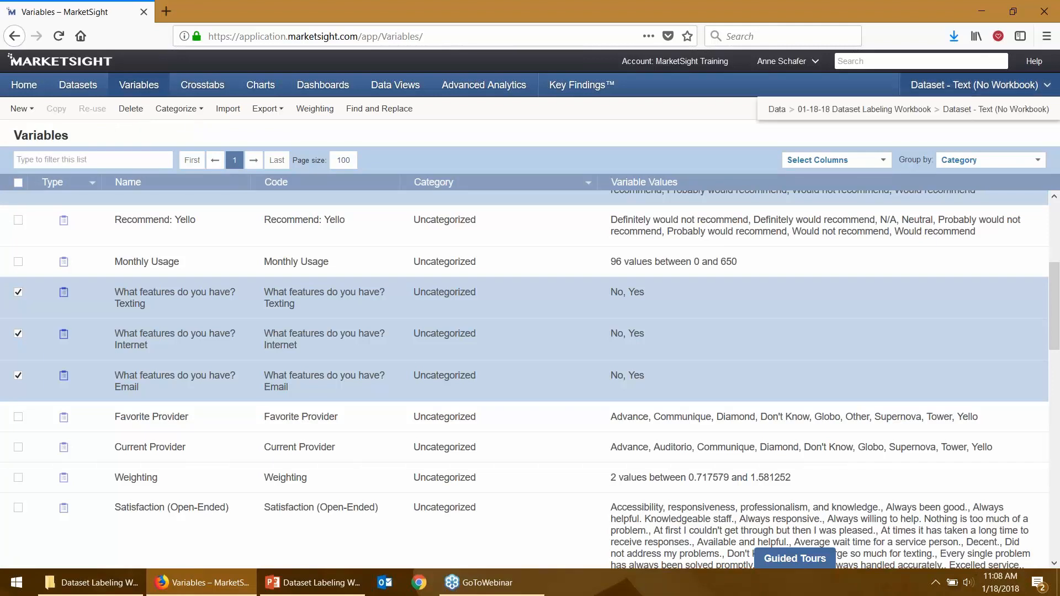
- Switch to the dataset "Dataset - Numeric (No Workbook)" and view the values of its quarter variable without changing them
{"action": "left_click", "coordinate": [977, 85]}
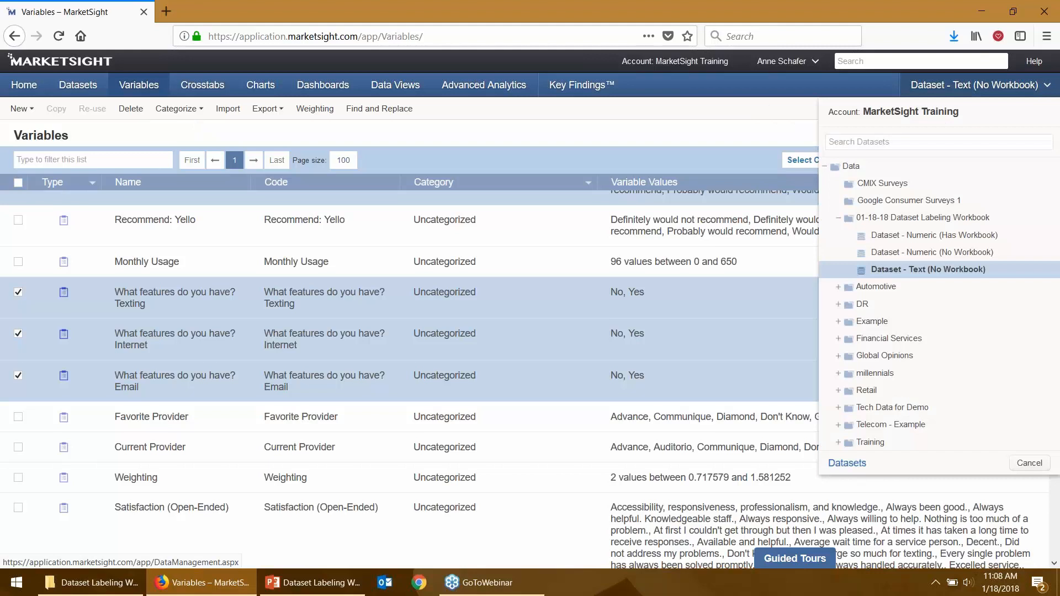
{"action": "left_click", "coordinate": [927, 253]}
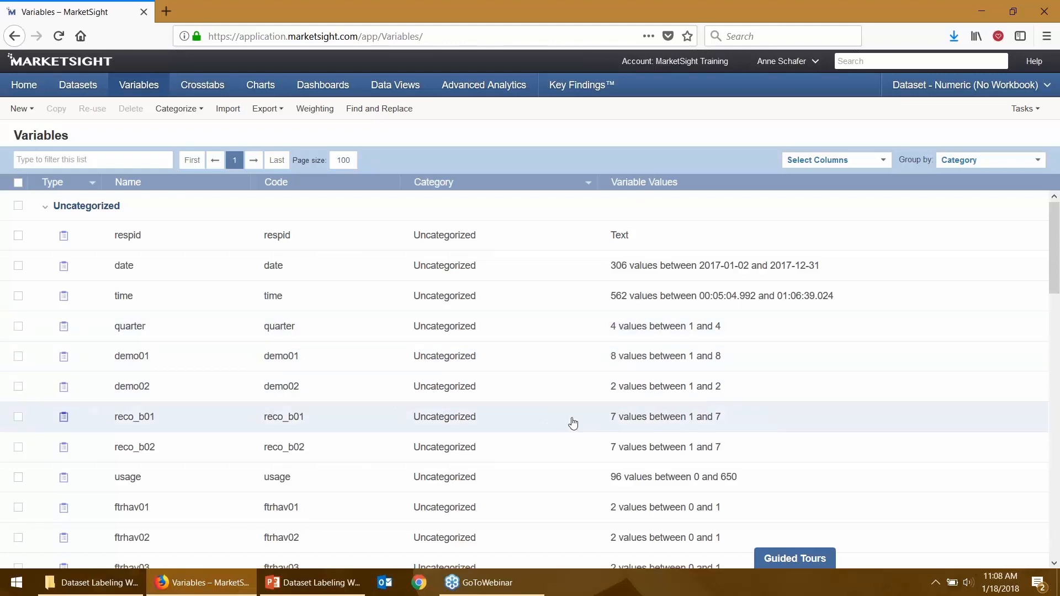
{"action": "scroll", "coordinate": [571, 424], "scroll_direction": "down", "scroll_amount": 4}
{"action": "scroll", "coordinate": [573, 424], "scroll_direction": "down", "scroll_amount": 4}
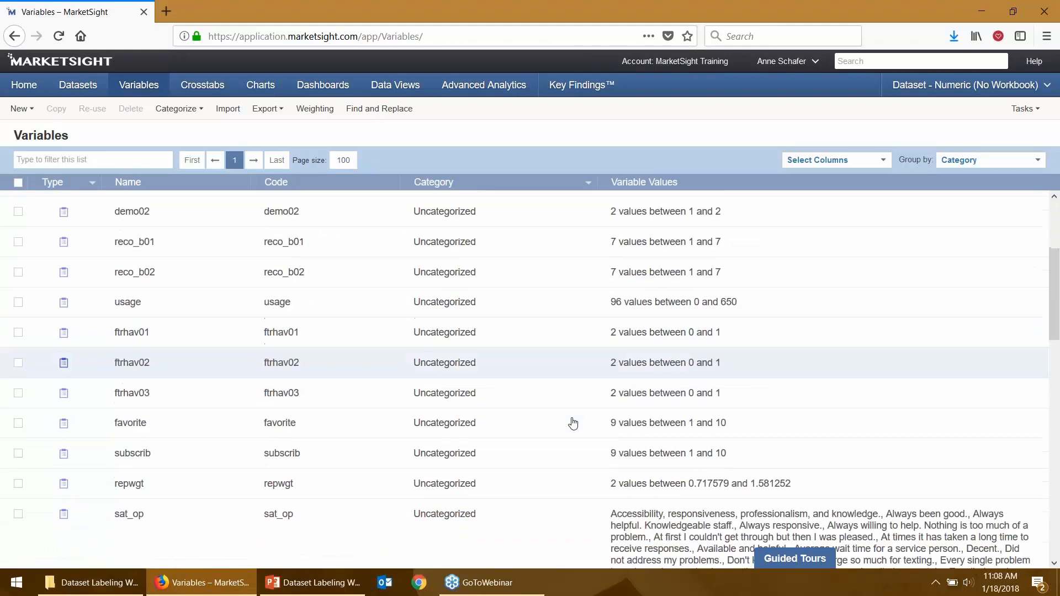
{"action": "scroll", "coordinate": [543, 417], "scroll_direction": "up", "scroll_amount": 8}
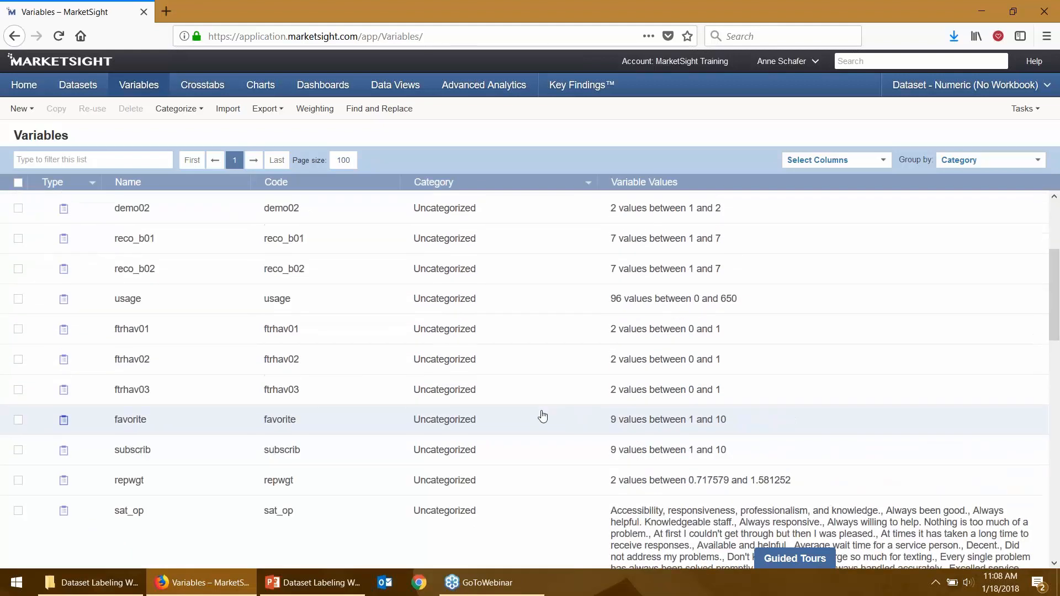
{"action": "left_click", "coordinate": [129, 327]}
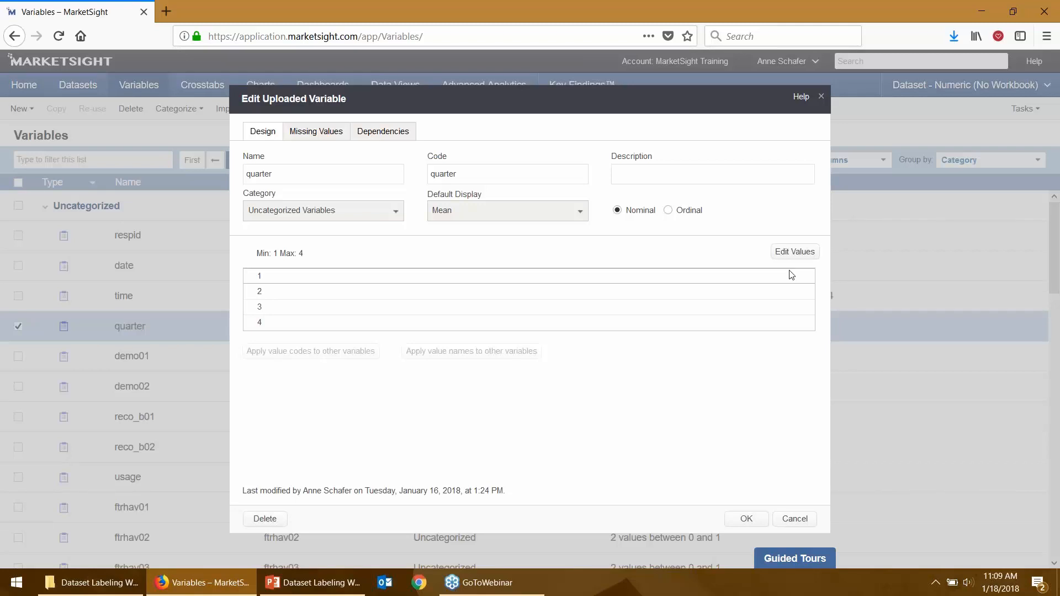
{"action": "left_click", "coordinate": [809, 520]}
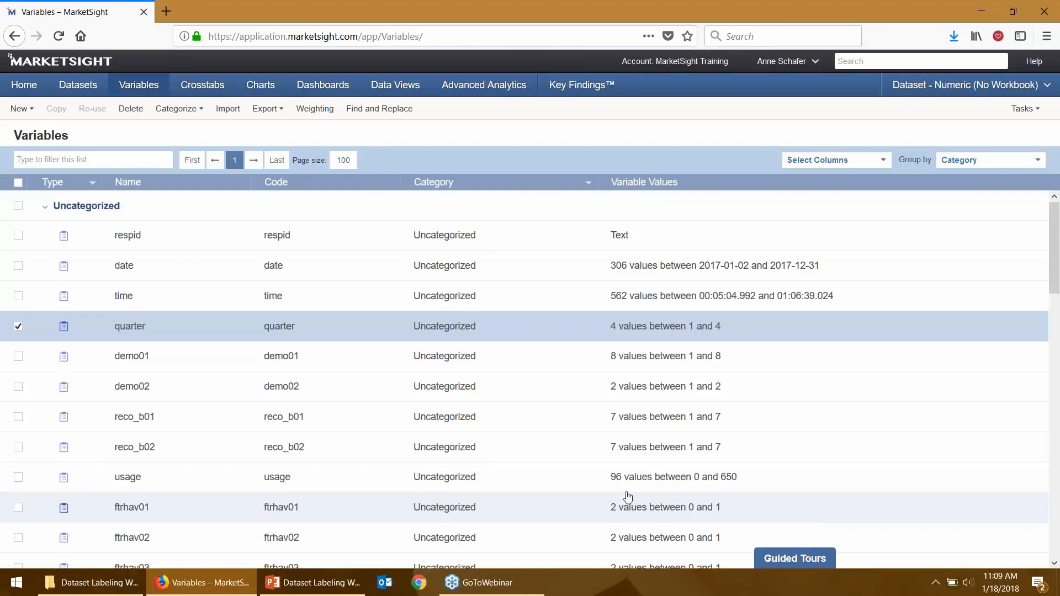
- Download the Dataset Labeling Workbook from the home page, opening it in Excel with editing enabled
{"action": "left_click", "coordinate": [15, 87]}
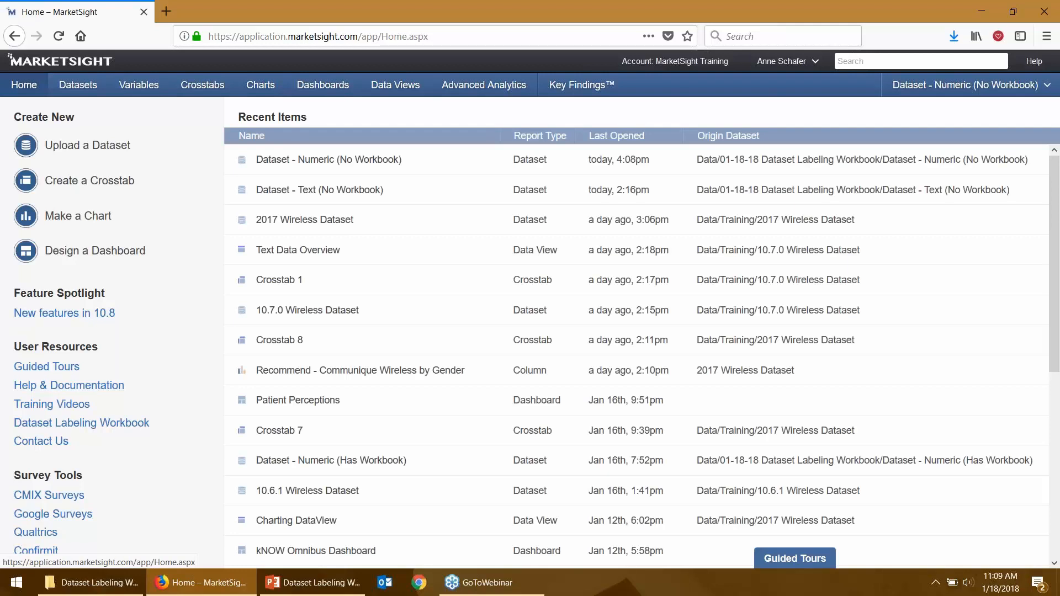
{"action": "left_click", "coordinate": [123, 435]}
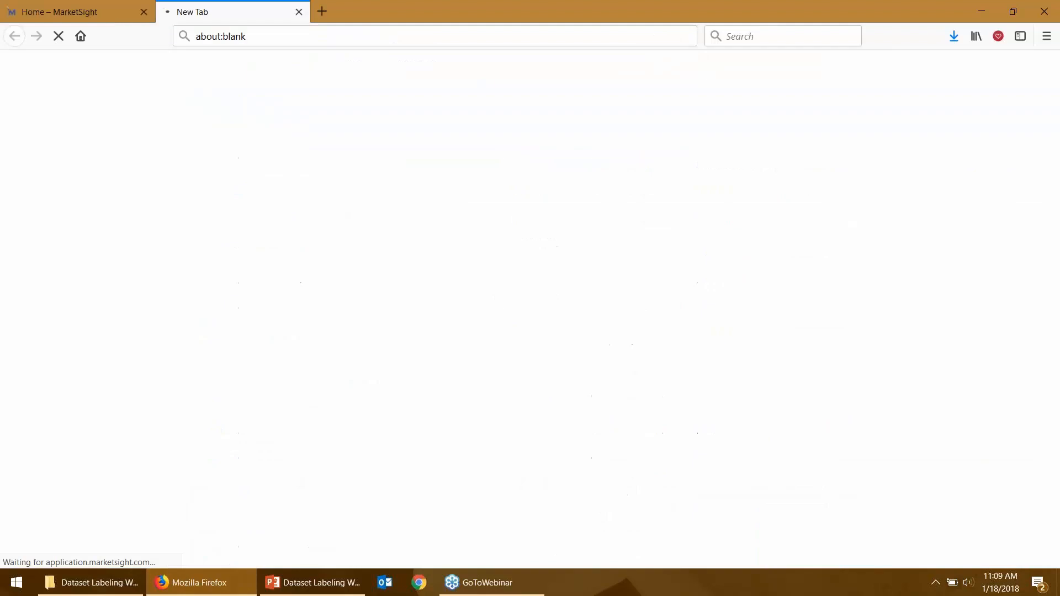
{"action": "left_click", "coordinate": [319, 305]}
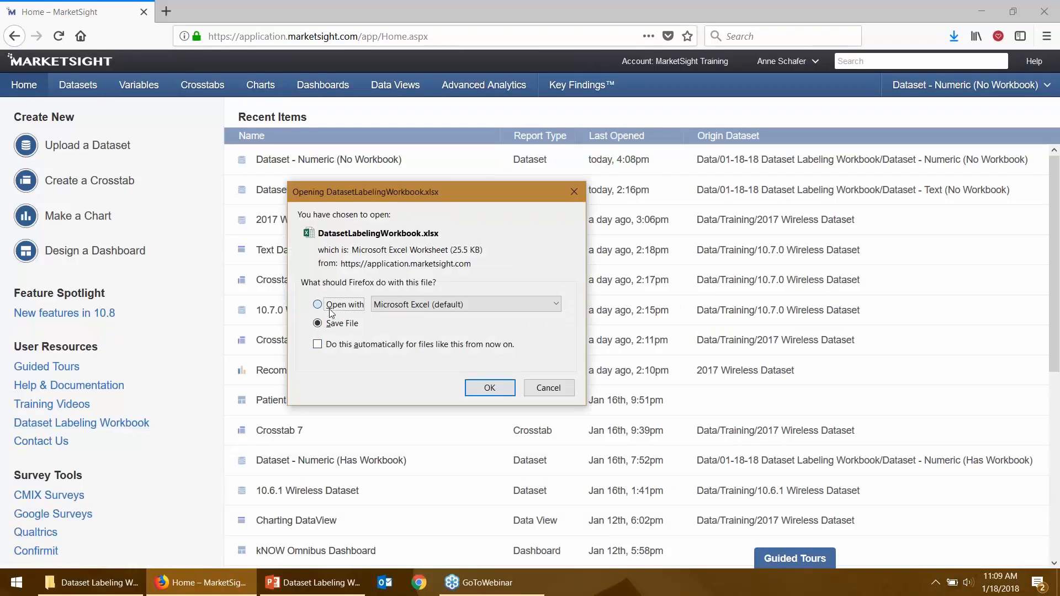
{"action": "left_click", "coordinate": [496, 392]}
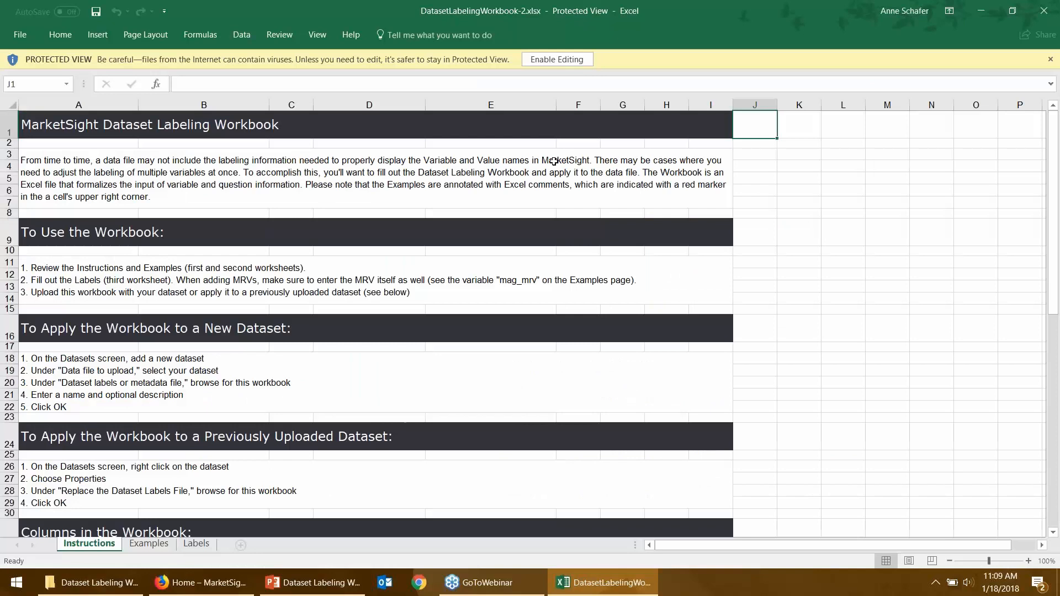
{"action": "left_click", "coordinate": [557, 59]}
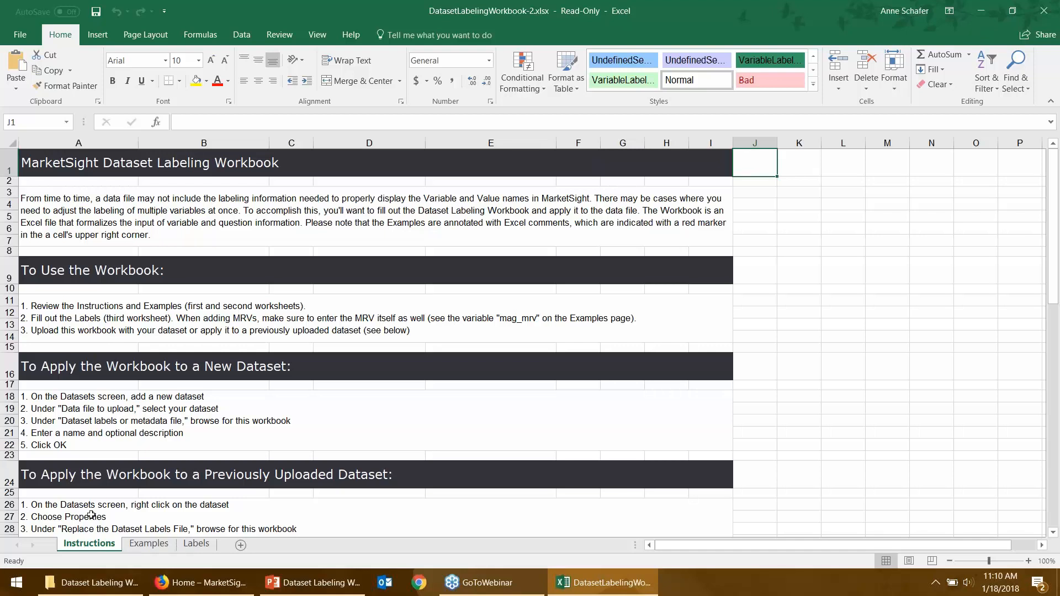
- Review the Examples sheet and the Labels sheet of the blank labeling workbook
{"action": "left_click", "coordinate": [162, 550]}
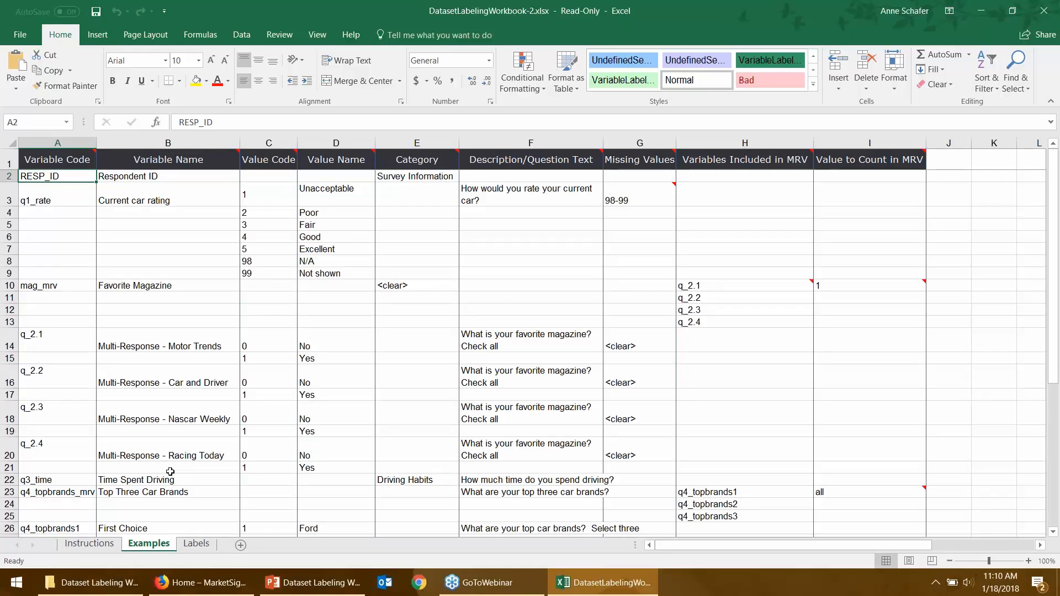
{"action": "left_click", "coordinate": [196, 544]}
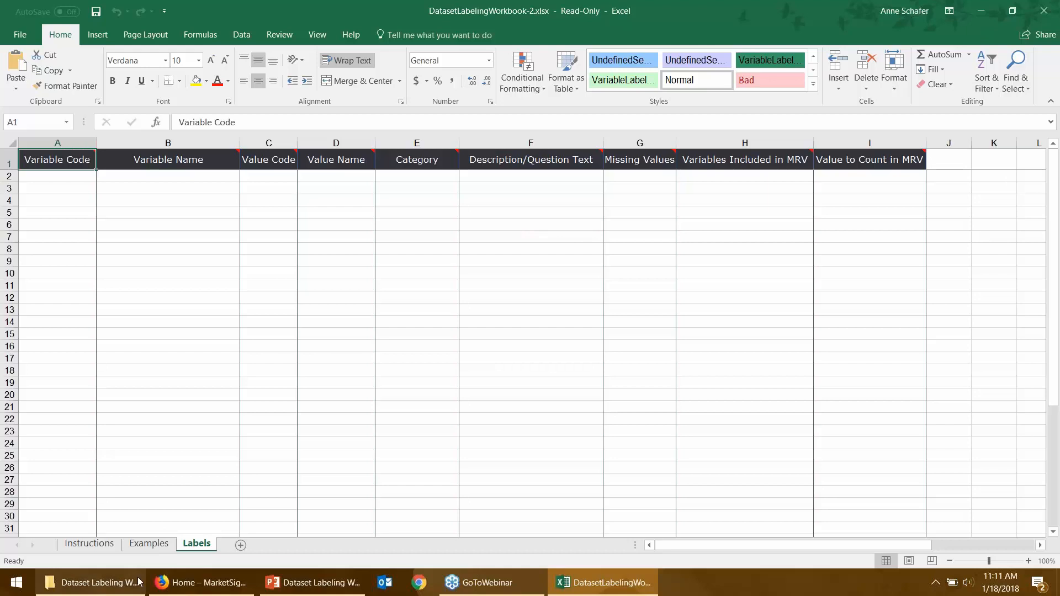
- Open DatasetLabelingWorkbook - Complete.xlsx from the Dataset Labeling Workbook folder
{"action": "mouse_move", "coordinate": [122, 584]}
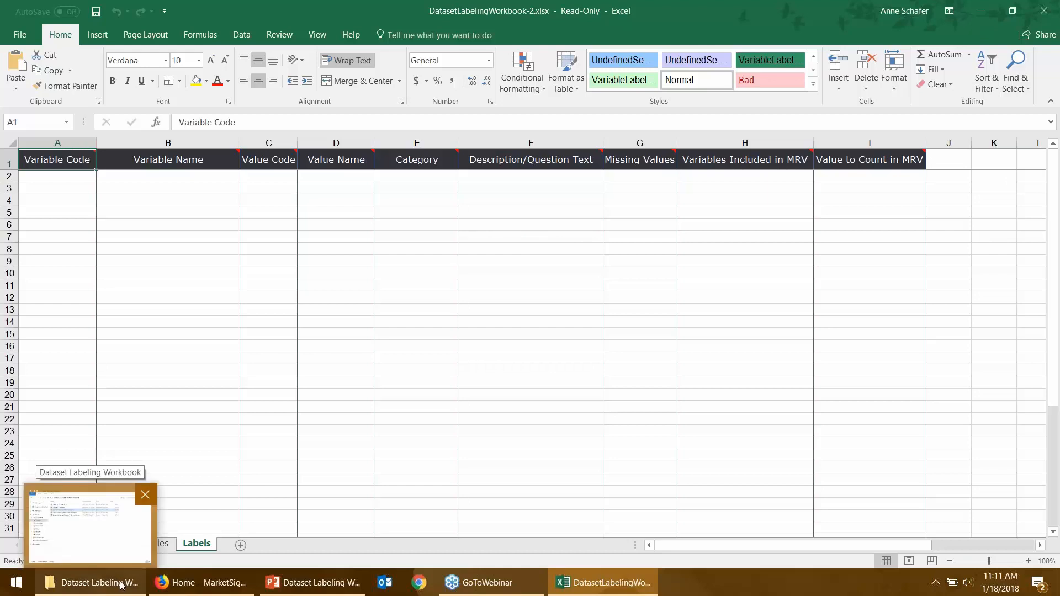
{"action": "left_click", "coordinate": [119, 585]}
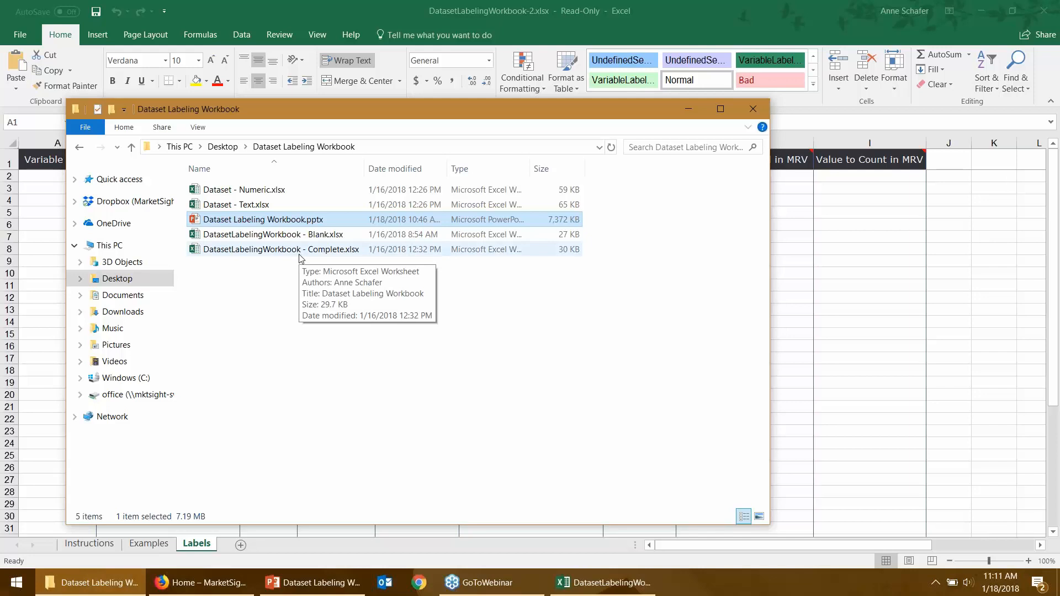
{"action": "double_click", "coordinate": [262, 252]}
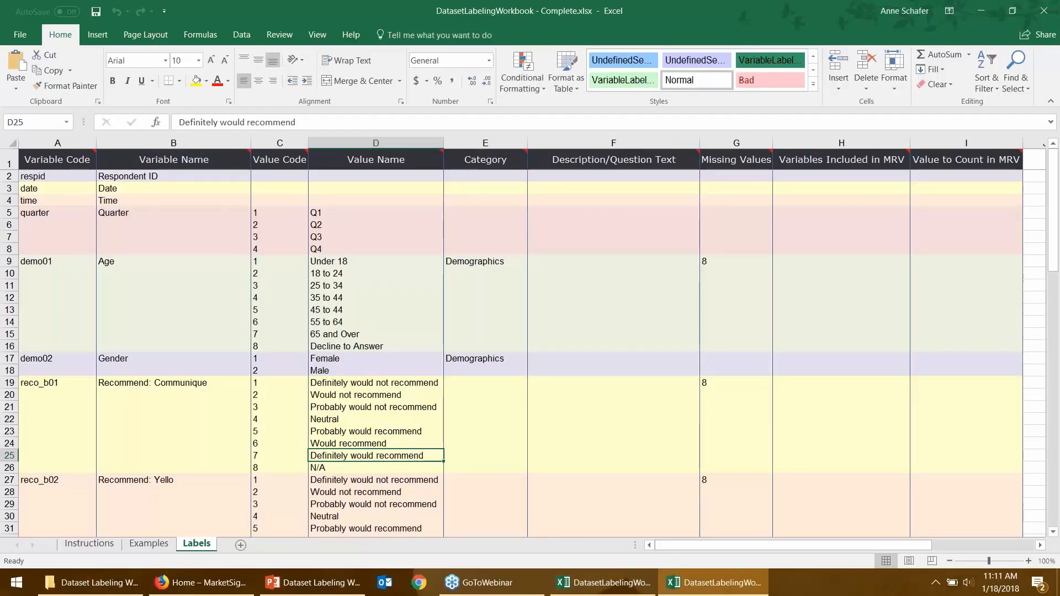
- Open Dataset - Numeric.xlsx from the Dataset Labeling Workbook folder and place it side by side with the completed labeling workbook
{"action": "left_click", "coordinate": [89, 582]}
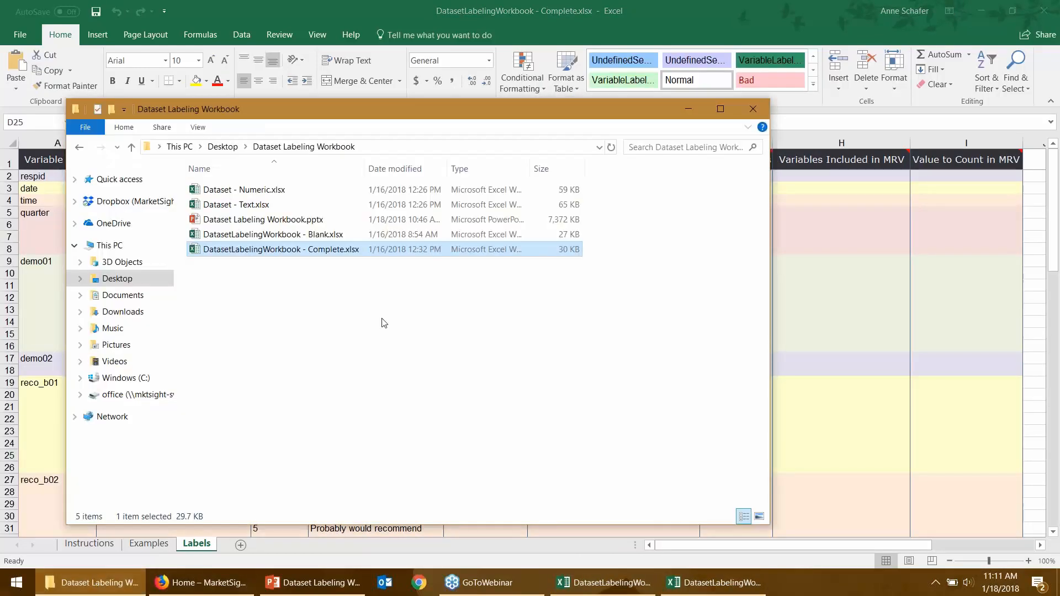
{"action": "left_click", "coordinate": [244, 194]}
{"action": "double_click", "coordinate": [245, 194]}
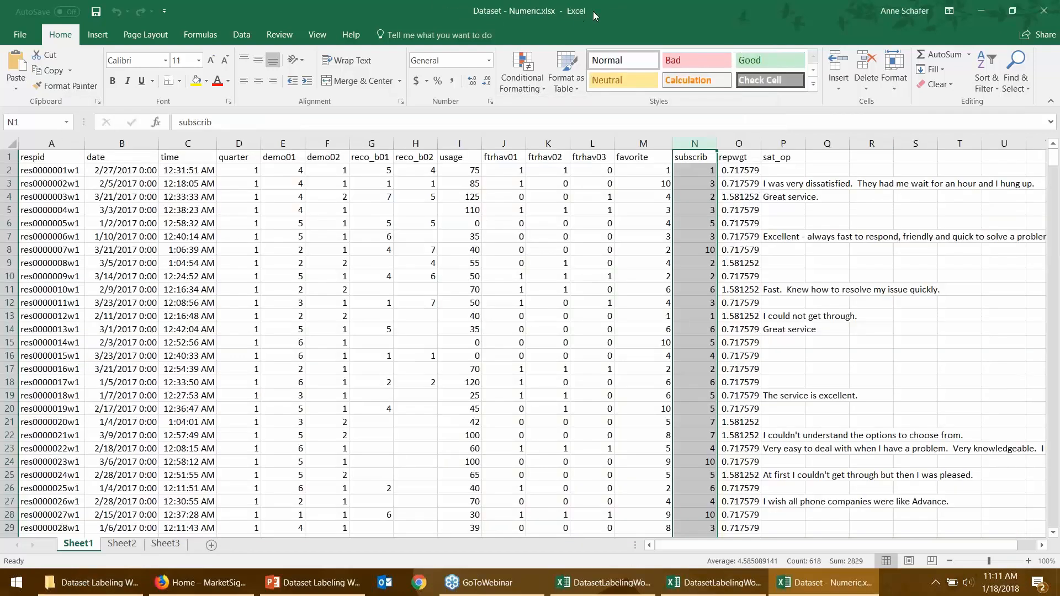
{"action": "left_click_drag", "start_coordinate": [593, 11], "coordinate": [0, 139]}
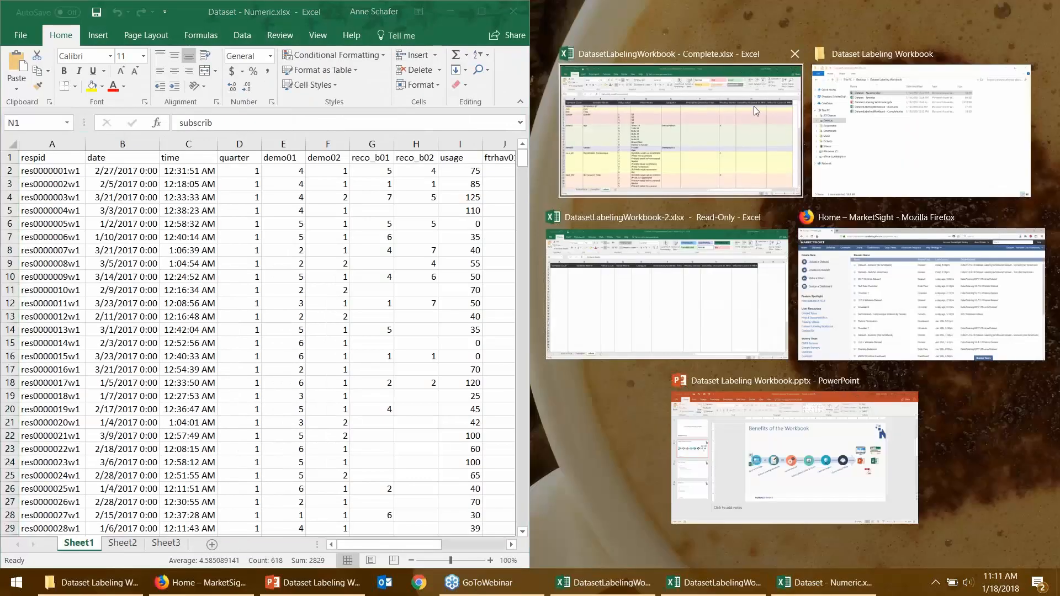
{"action": "left_click", "coordinate": [755, 106]}
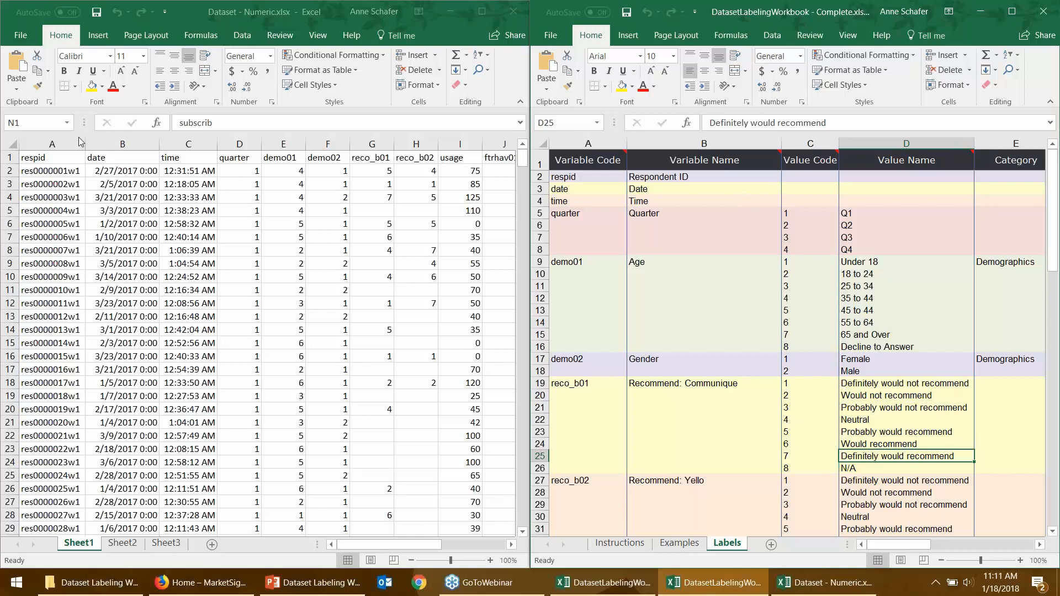
- Highlight the respid column in Dataset - Numeric.xlsx and the matching respid row on the completed workbook's Labels sheet for comparison
{"action": "left_click", "coordinate": [39, 144]}
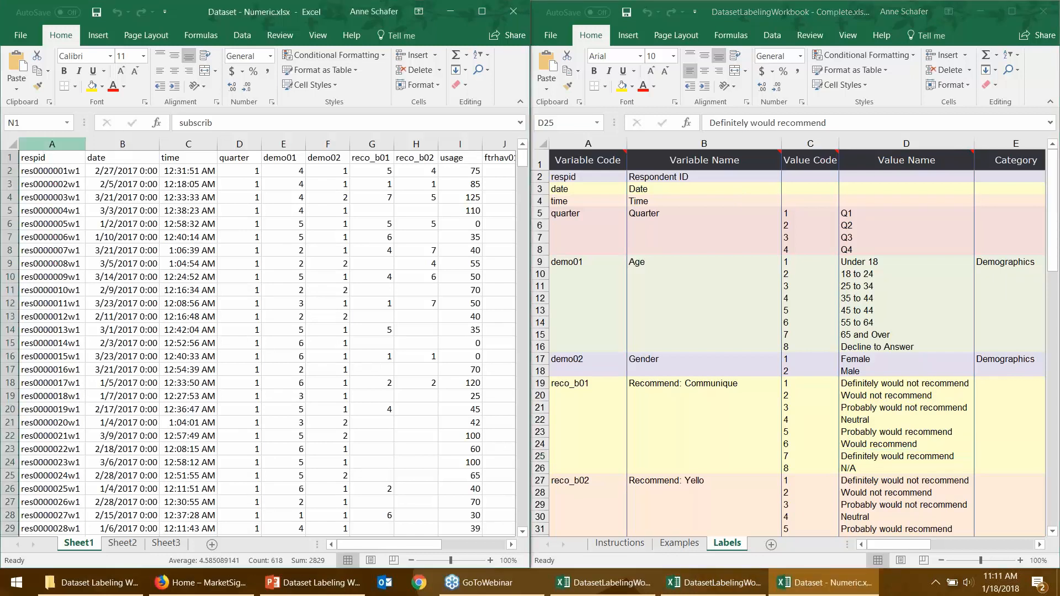
{"action": "left_click", "coordinate": [40, 144]}
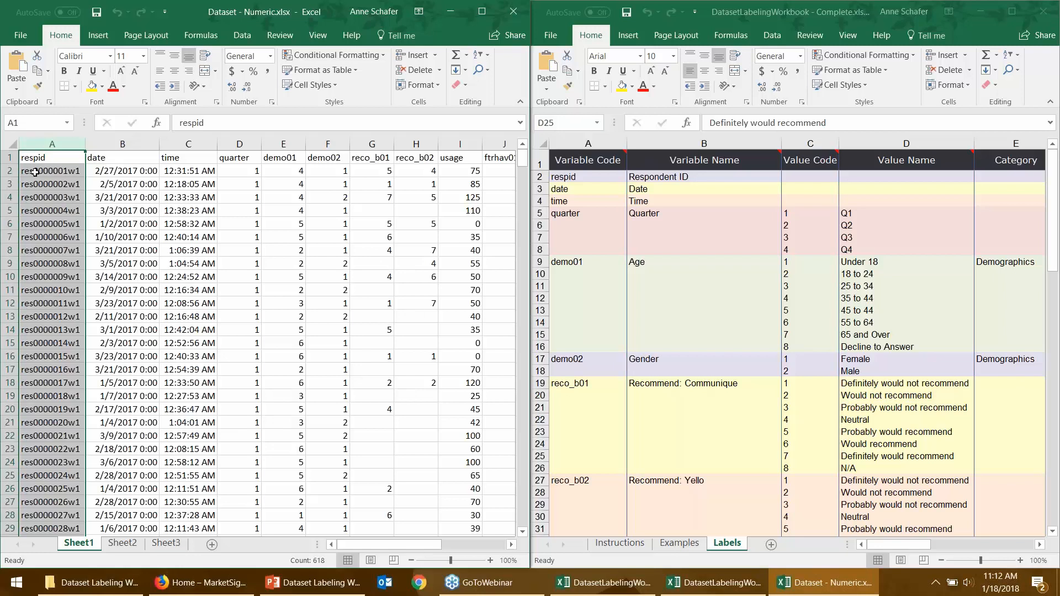
{"action": "left_click", "coordinate": [596, 183]}
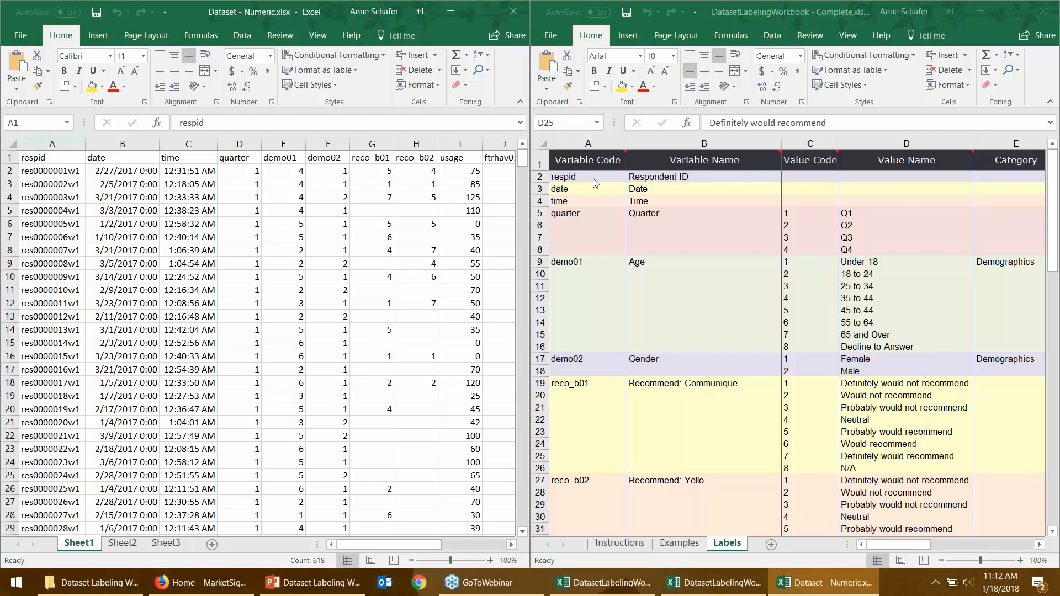
{"action": "left_click_drag", "start_coordinate": [596, 182], "coordinate": [984, 176]}
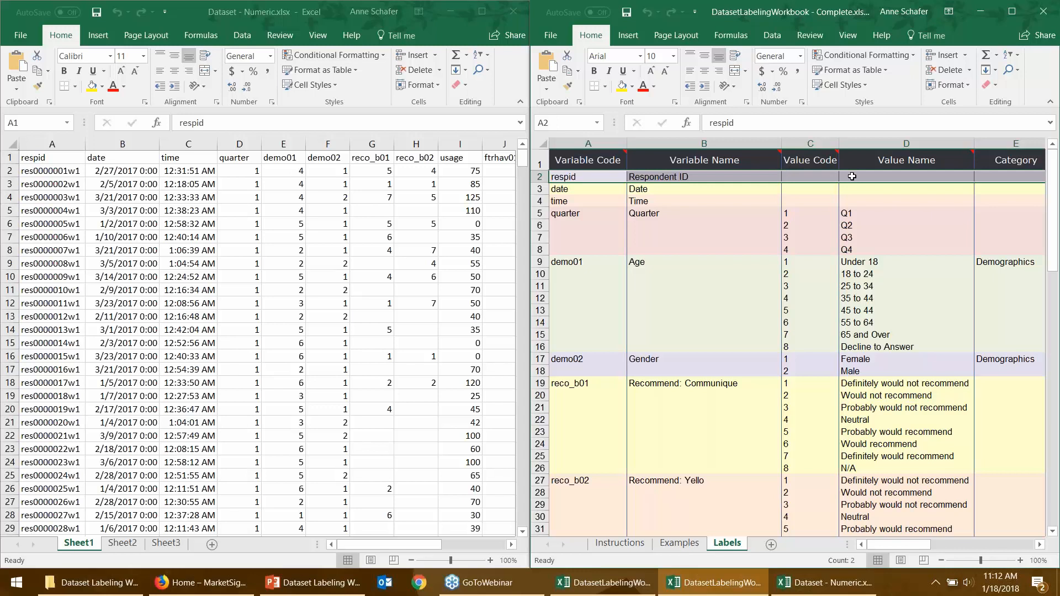
- Highlight the date and time rows on the Labels sheet, the matching dataset columns, and the respid, date and time label cells A2:D4
{"action": "left_click", "coordinate": [600, 182]}
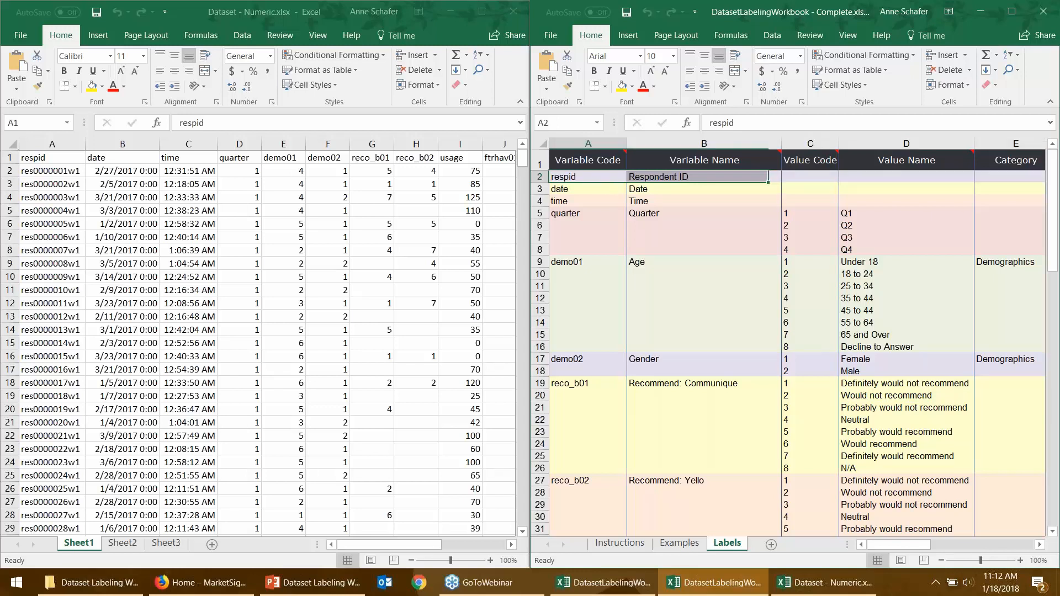
{"action": "left_click", "coordinate": [70, 162]}
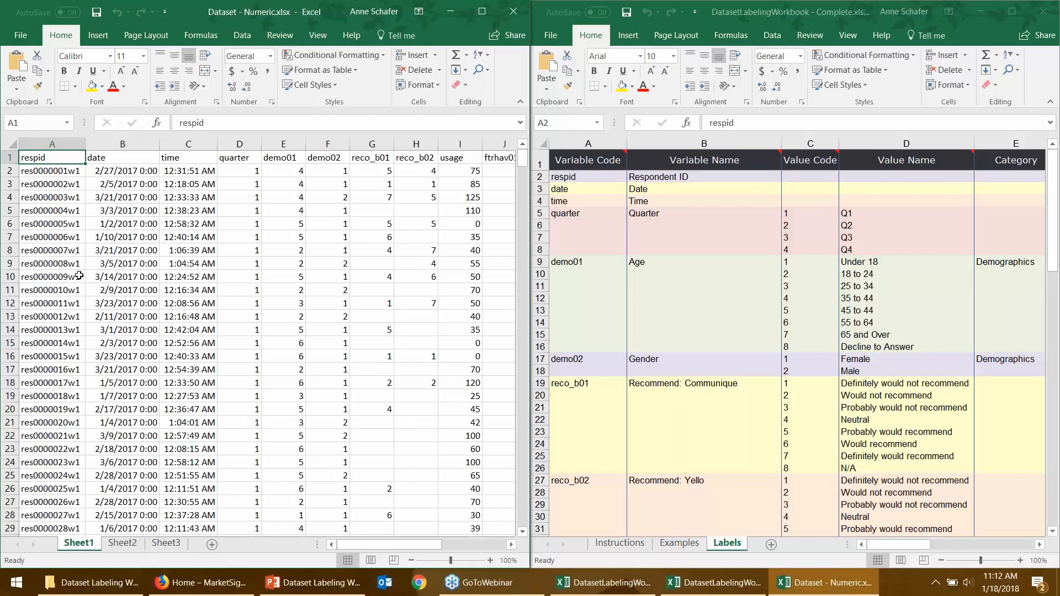
{"action": "left_click", "coordinate": [564, 179]}
{"action": "left_click", "coordinate": [539, 189]}
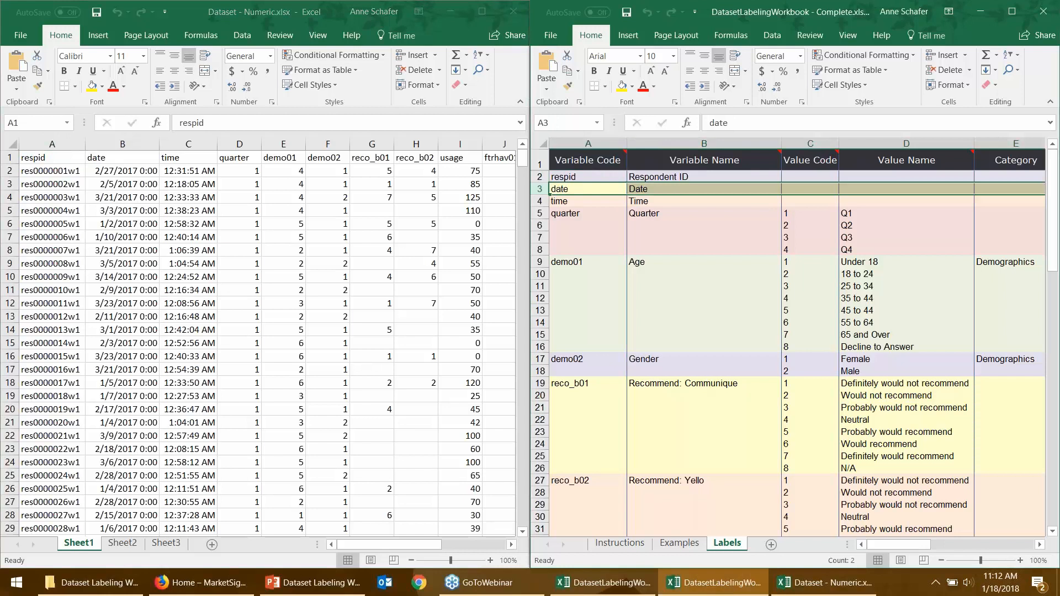
{"action": "left_click", "coordinate": [539, 201]}
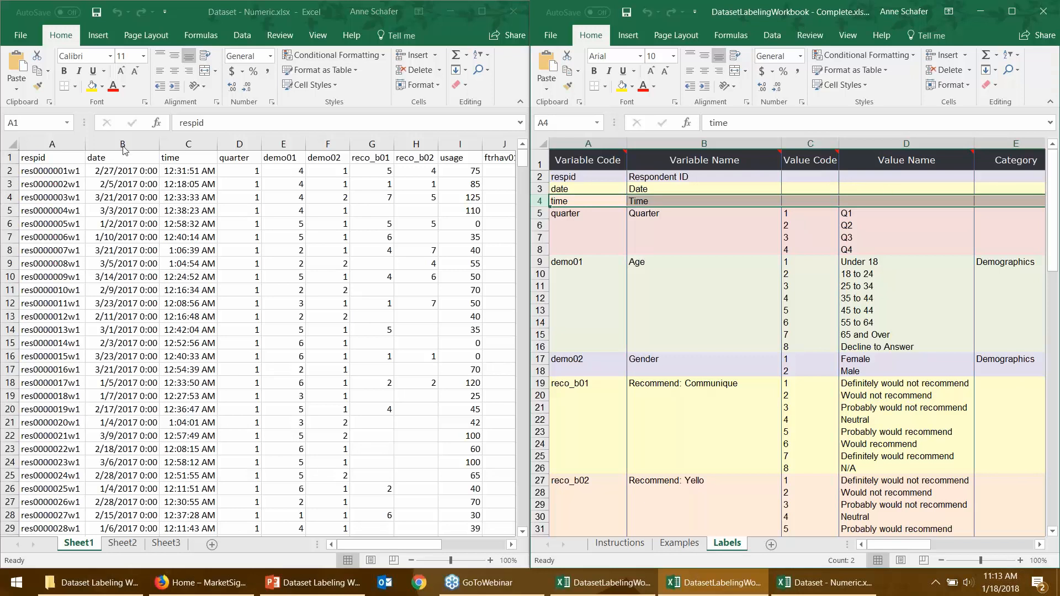
{"action": "left_click_drag", "start_coordinate": [125, 149], "coordinate": [173, 143]}
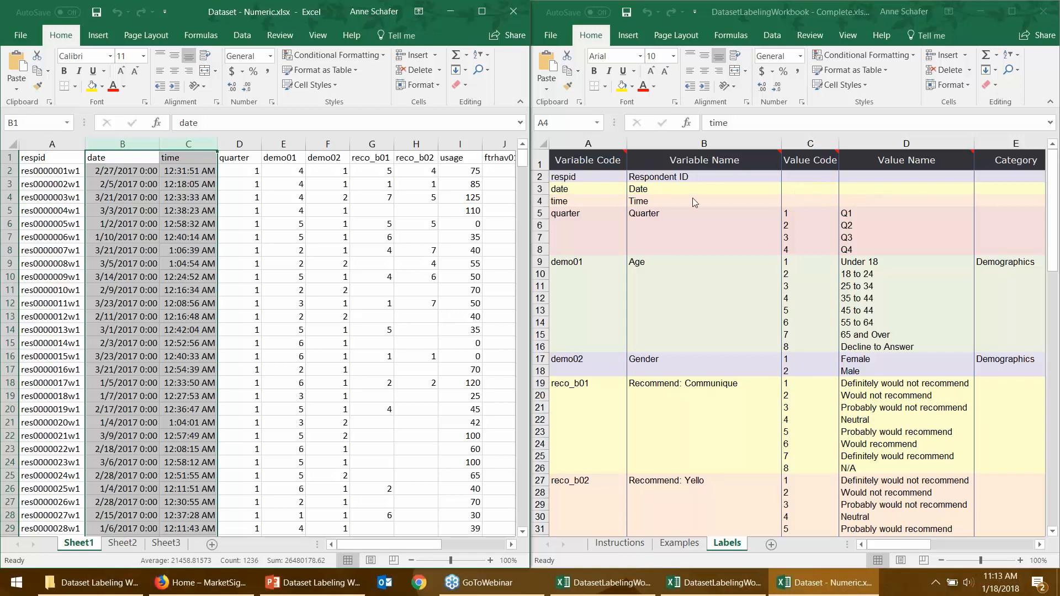
{"action": "left_click", "coordinate": [543, 176]}
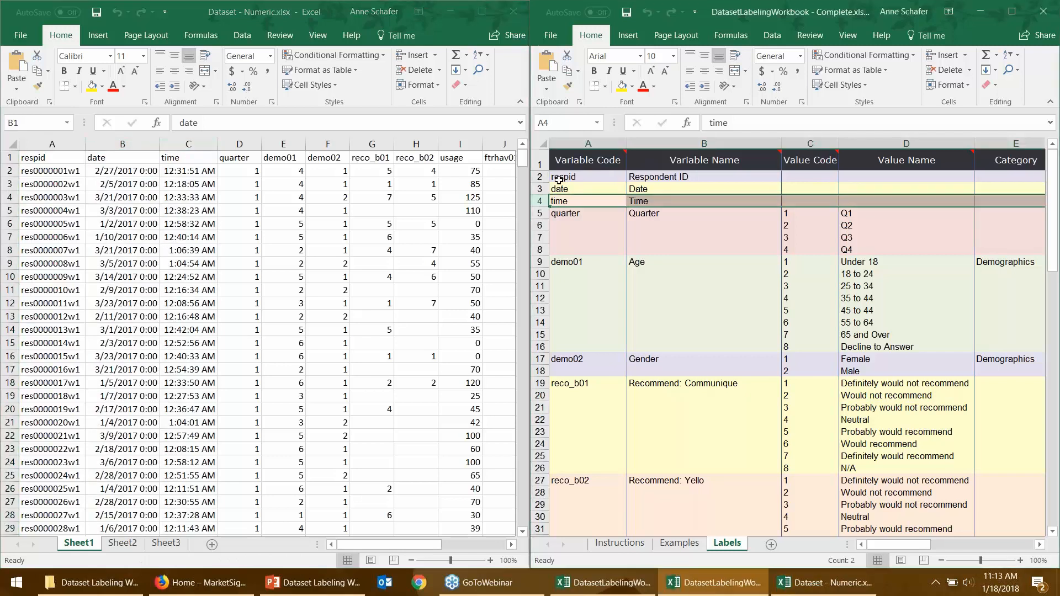
{"action": "left_click_drag", "start_coordinate": [564, 180], "coordinate": [911, 201]}
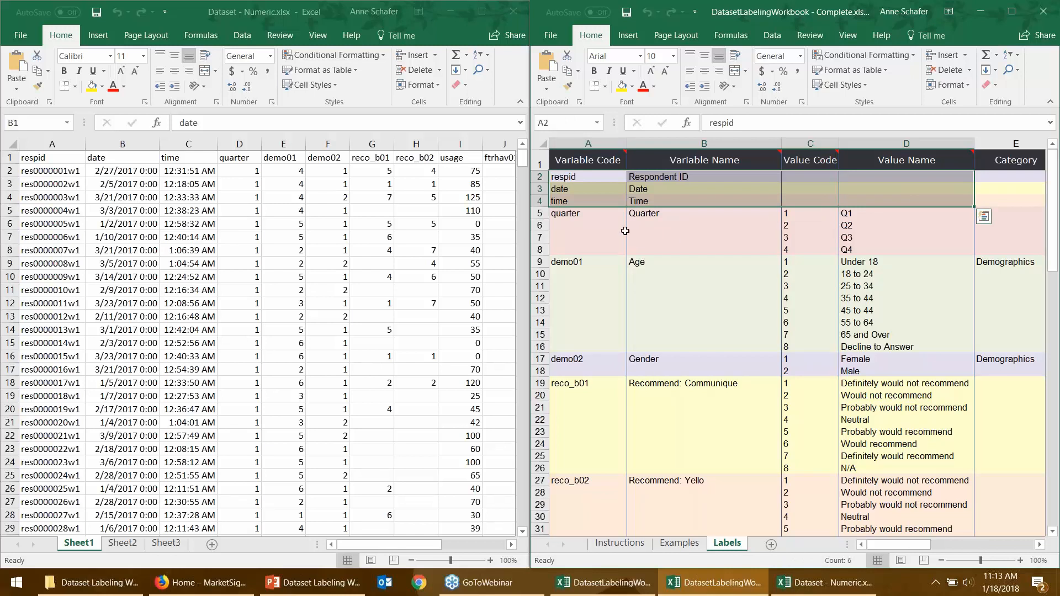
- Highlight the quarter rows 5 to 8 on the Labels sheet and compare them with the quarter column in the dataset
{"action": "left_click", "coordinate": [556, 213]}
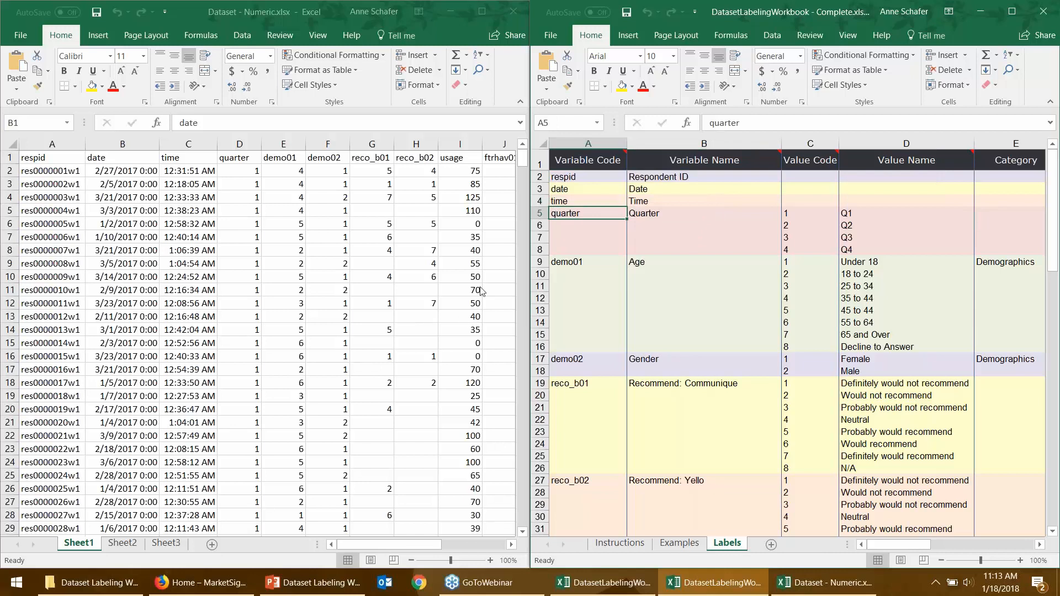
{"action": "left_click_drag", "start_coordinate": [534, 215], "coordinate": [536, 252]}
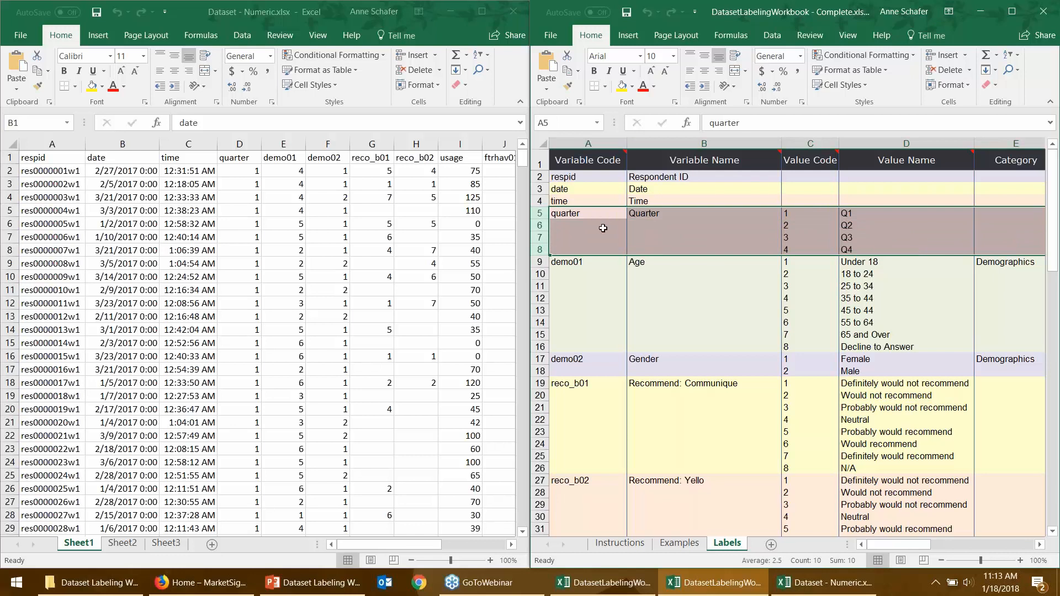
{"action": "left_click", "coordinate": [245, 142]}
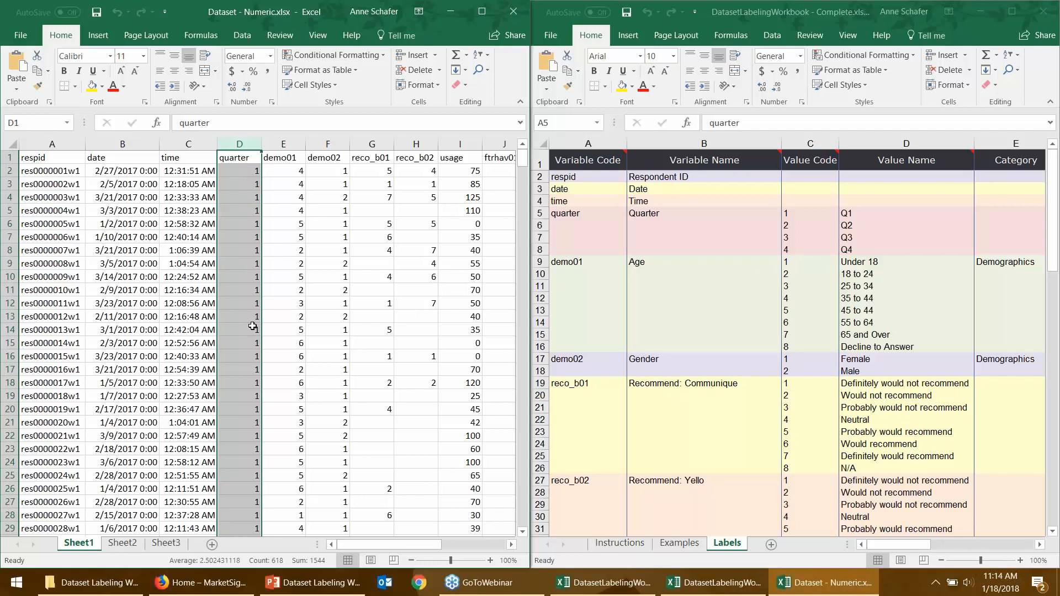
{"action": "scroll", "coordinate": [252, 327], "scroll_direction": "down", "scroll_amount": 6}
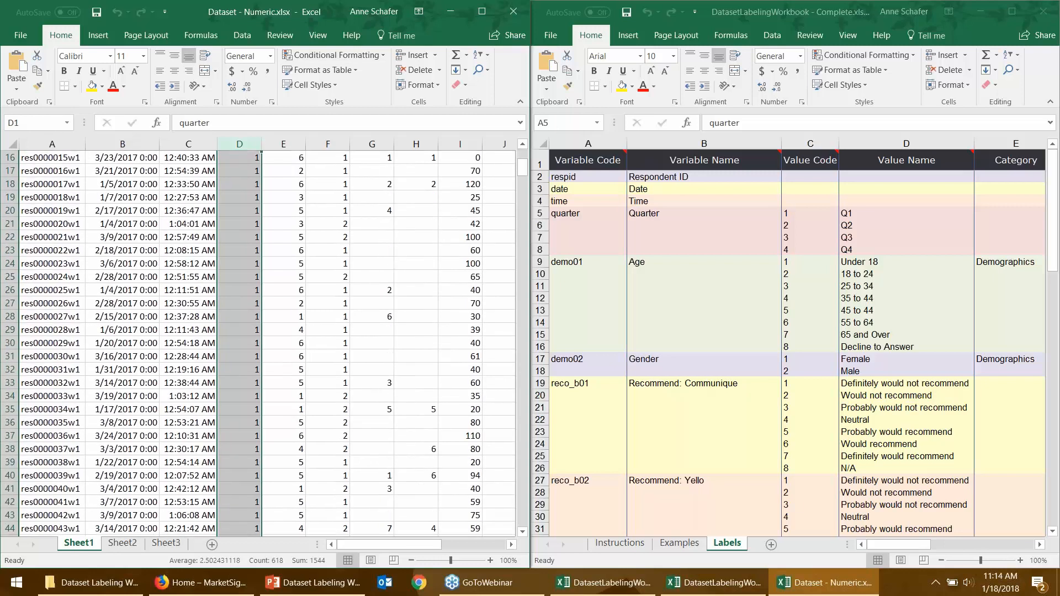
{"action": "scroll", "coordinate": [257, 323], "scroll_direction": "up", "scroll_amount": 6}
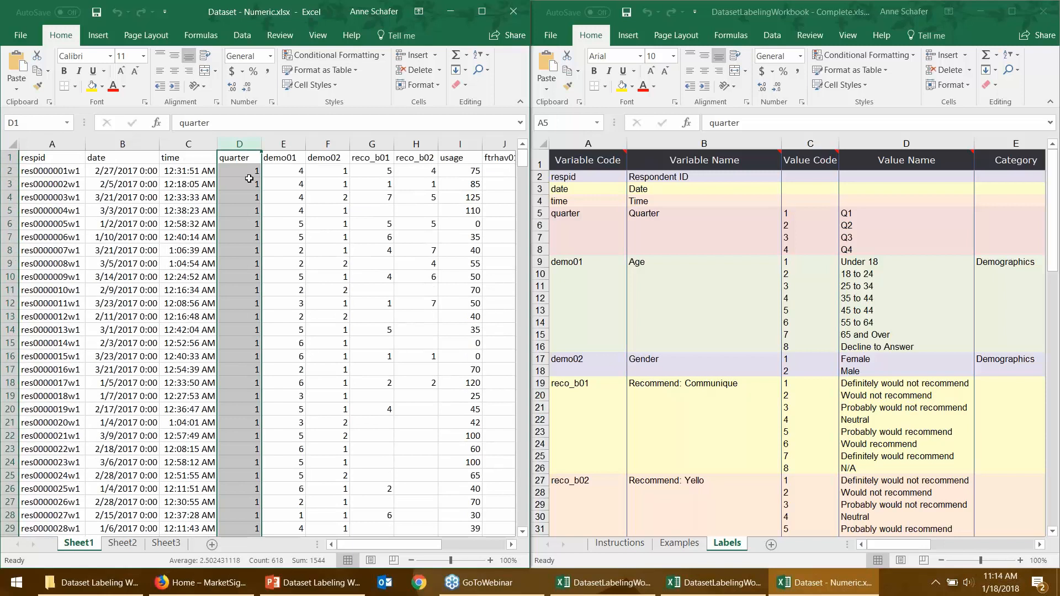
{"action": "left_click", "coordinate": [809, 214]}
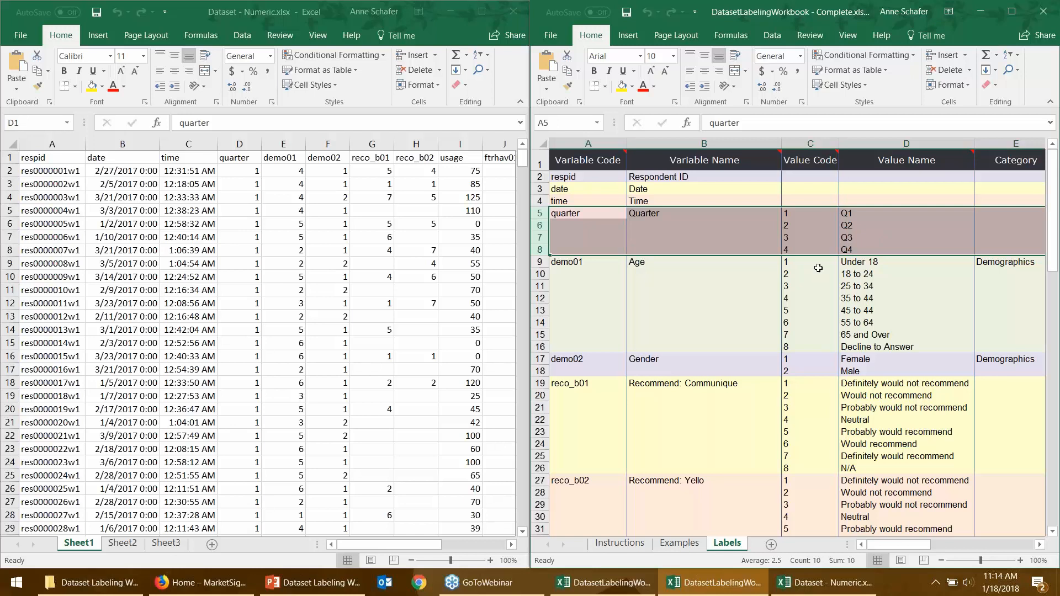
- Highlight the reco_b01 rows 19 to 26 on the Labels sheet and the matching reco_b01 column in the dataset
{"action": "scroll", "coordinate": [688, 383], "scroll_direction": "down", "scroll_amount": 2}
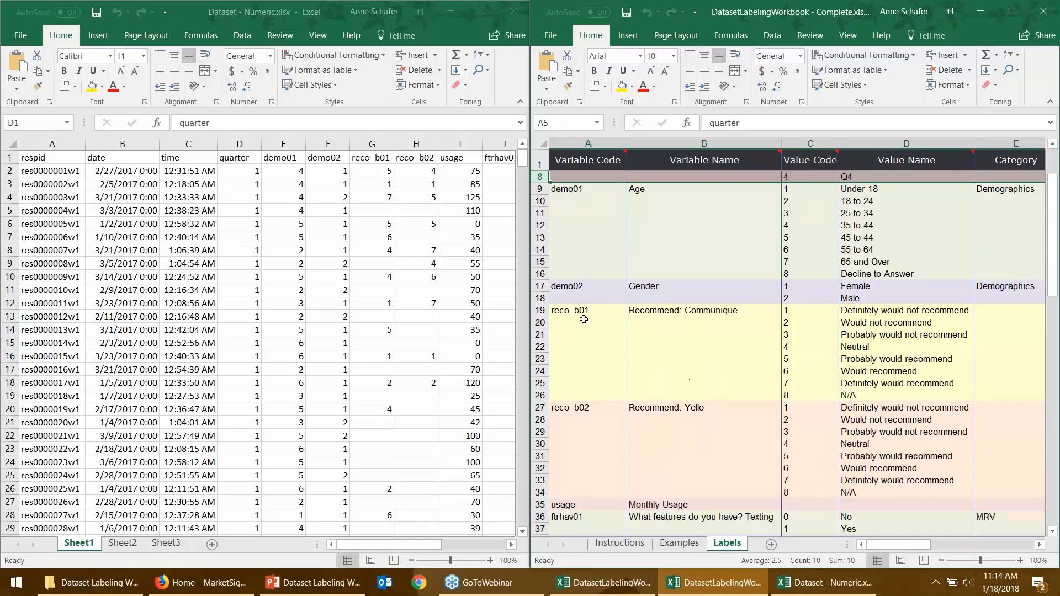
{"action": "left_click", "coordinate": [540, 311]}
{"action": "left_click_drag", "start_coordinate": [540, 324], "coordinate": [540, 397]}
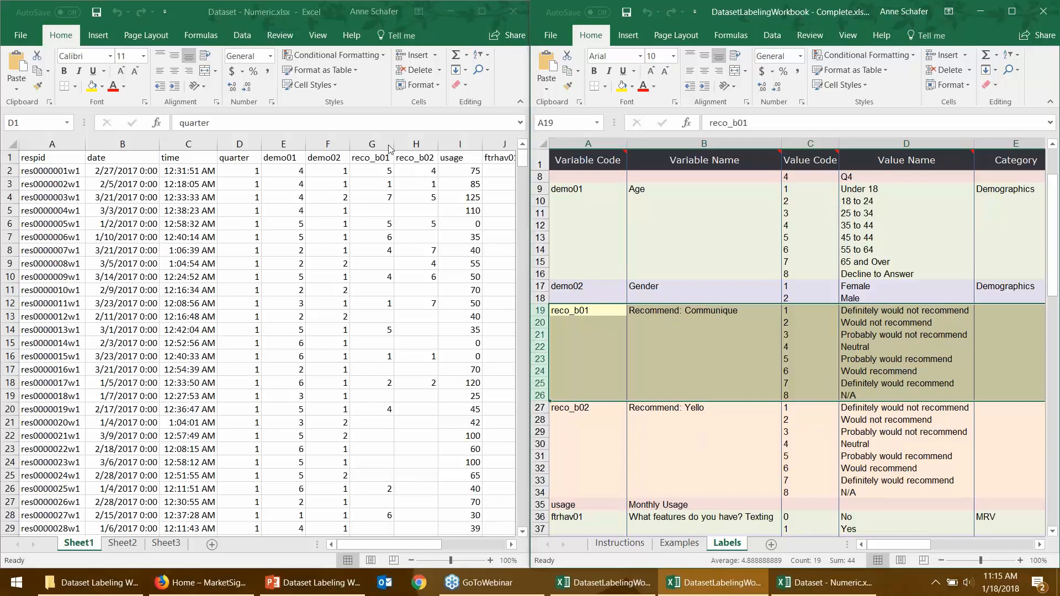
{"action": "left_click", "coordinate": [371, 146]}
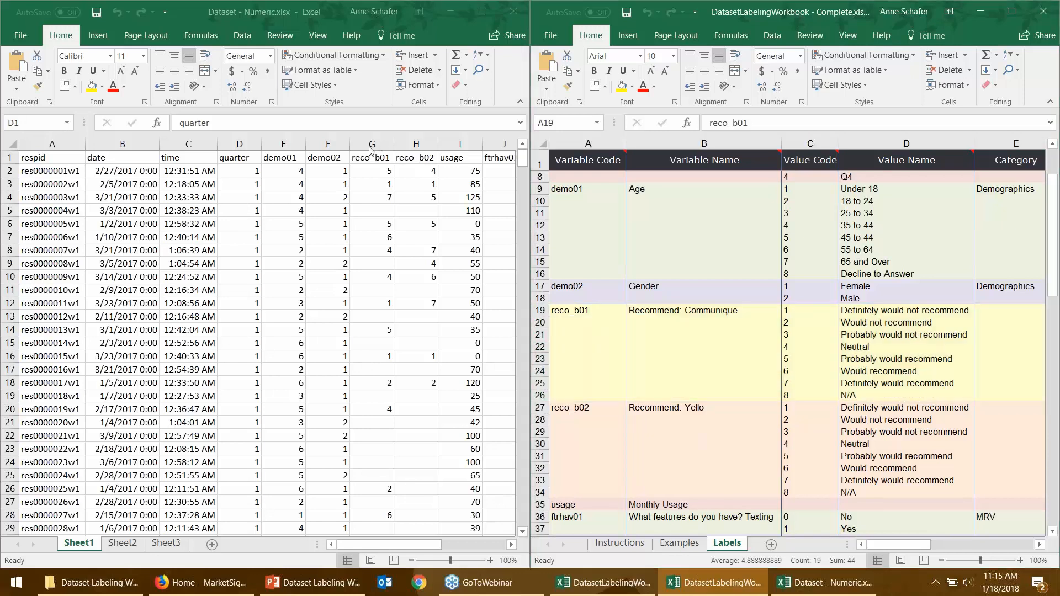
{"action": "left_click", "coordinate": [371, 146]}
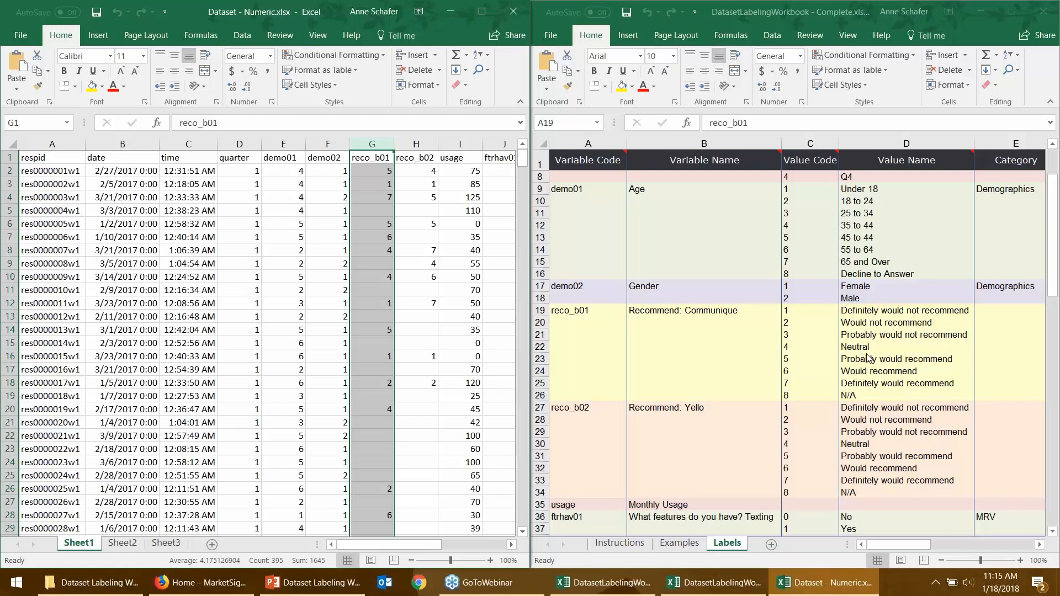
{"action": "left_click", "coordinate": [580, 315]}
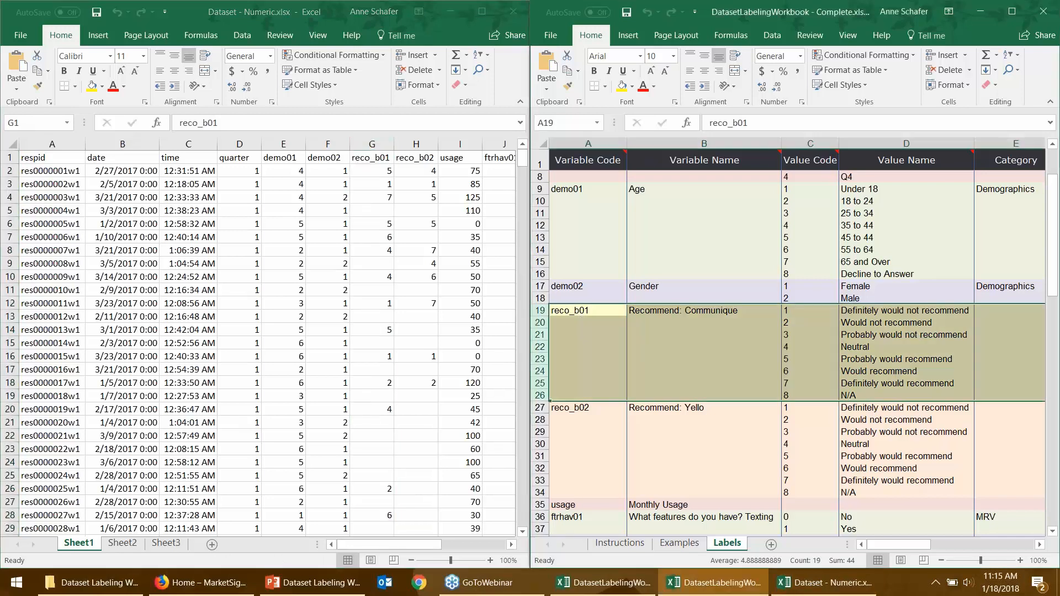
{"action": "left_click", "coordinate": [590, 310]}
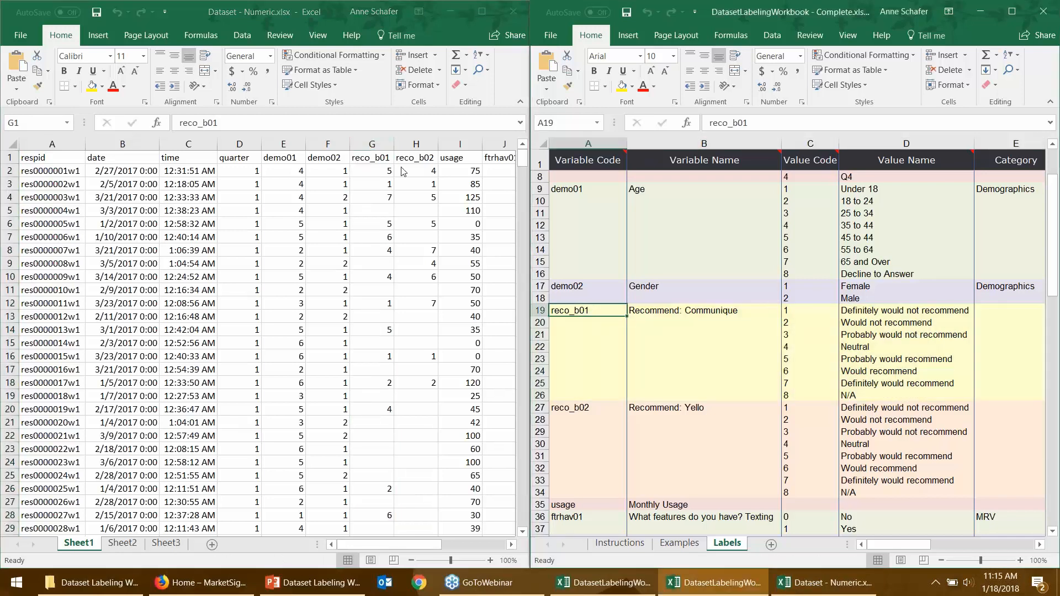
{"action": "left_click", "coordinate": [372, 144]}
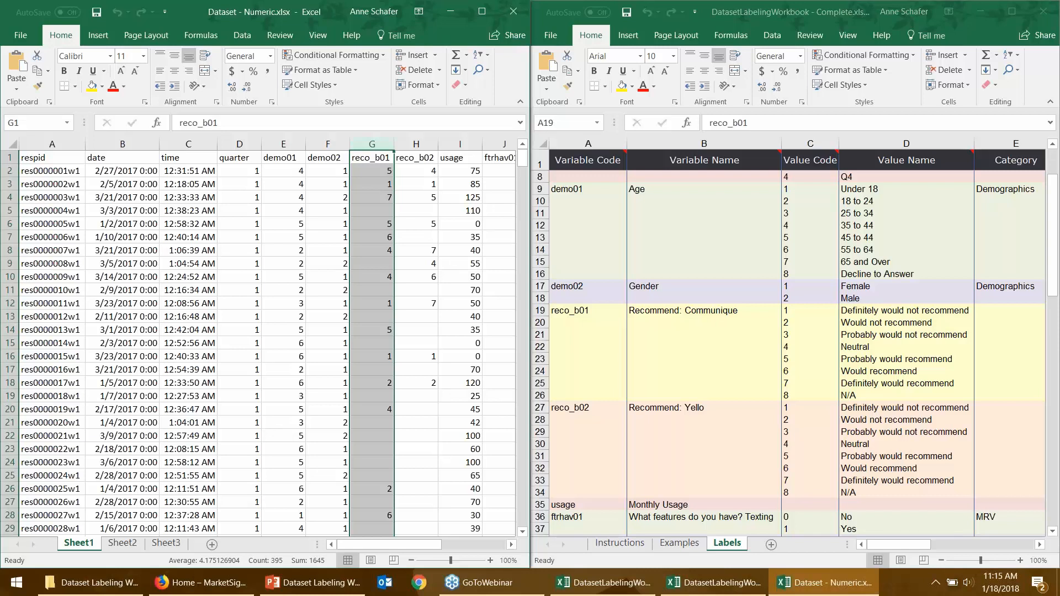
- Match the first respondent's reco_b01 value in G2 to value code 5 and its value name on the Labels sheet
{"action": "left_click", "coordinate": [376, 172]}
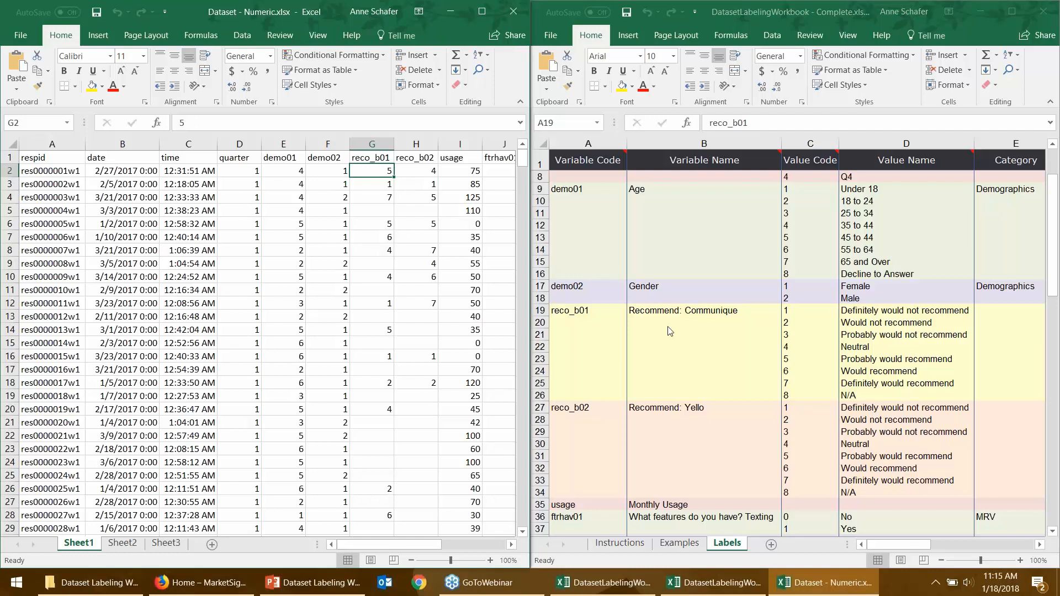
{"action": "left_click", "coordinate": [822, 362]}
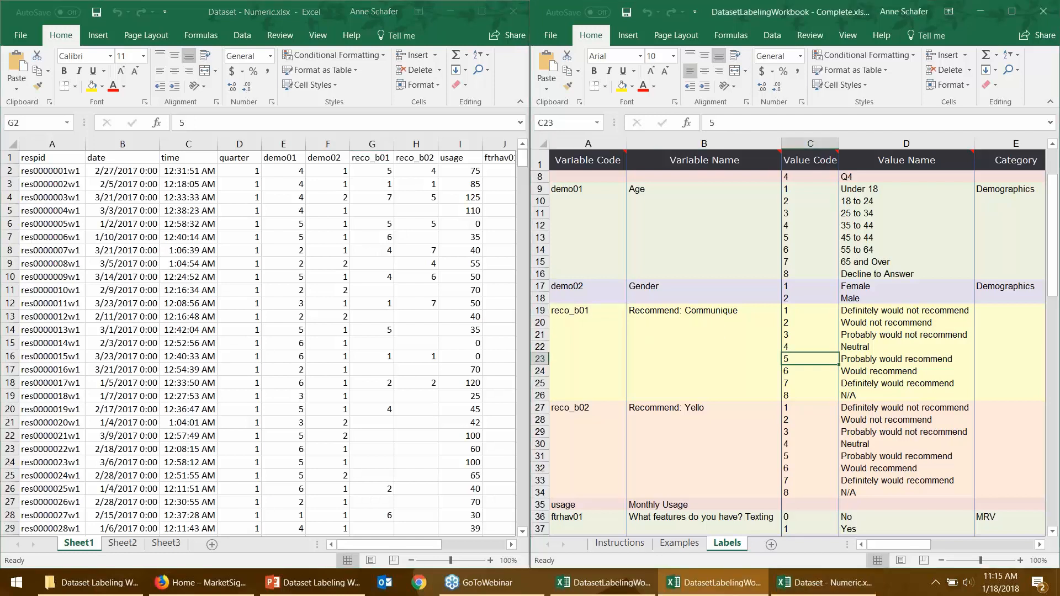
{"action": "key", "text": "Right"}
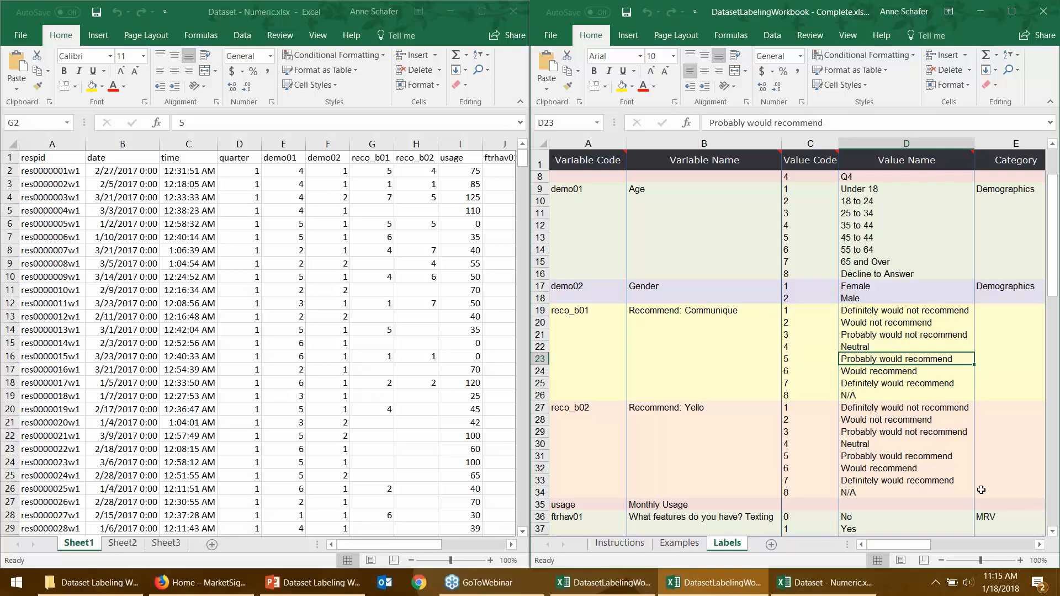
- Highlight the multiple-response feature rows 36 to 44, from ftrhav01 through features_mrv, on the Labels sheet
{"action": "scroll", "coordinate": [981, 489], "scroll_direction": "down", "scroll_amount": 4}
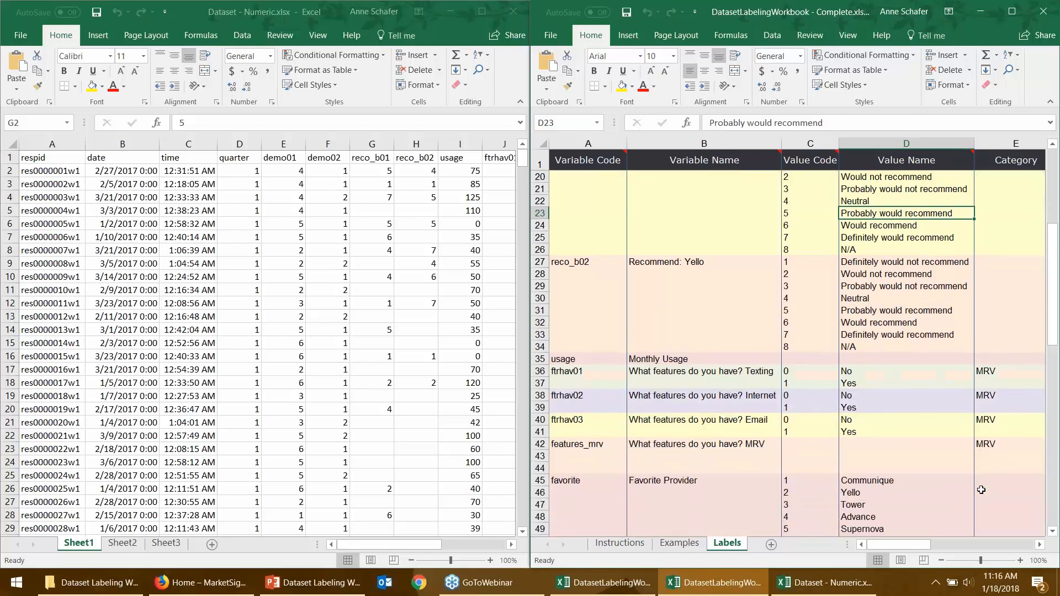
{"action": "scroll", "coordinate": [981, 490], "scroll_direction": "down", "scroll_amount": 1}
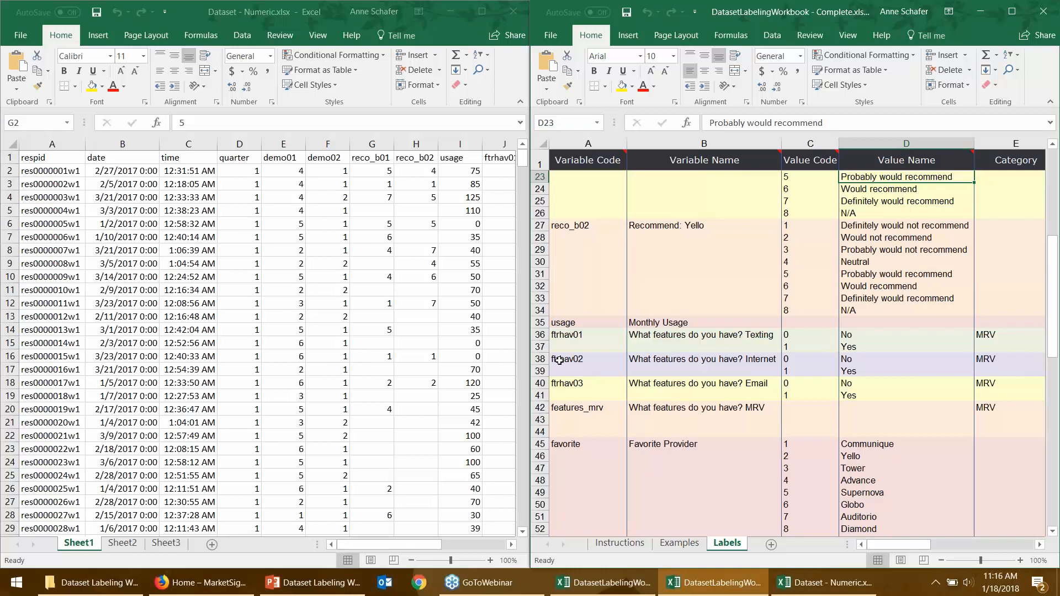
{"action": "left_click_drag", "start_coordinate": [540, 335], "coordinate": [534, 431]}
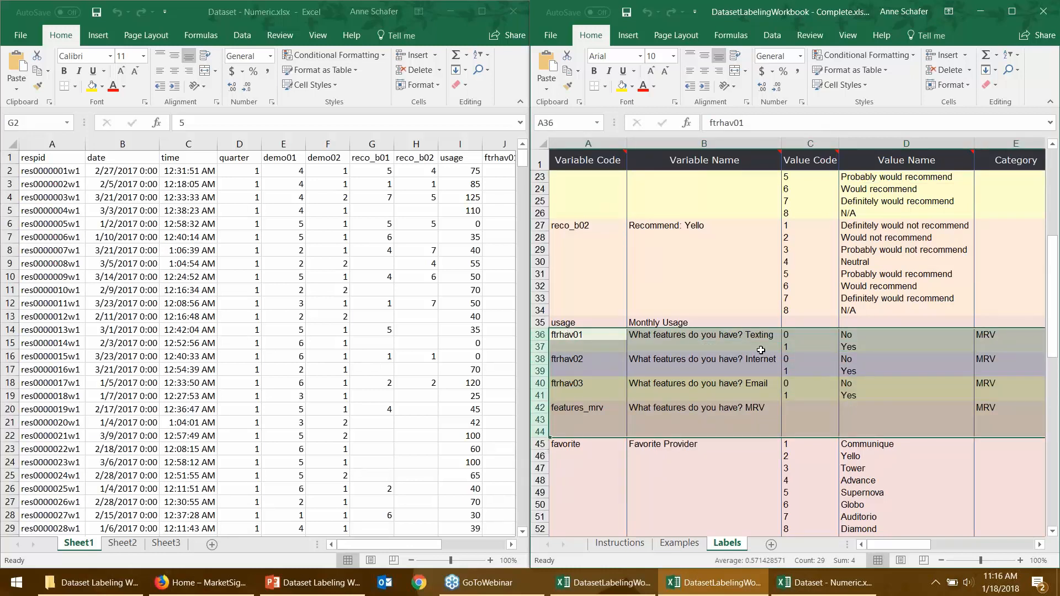
{"action": "left_click", "coordinate": [760, 348]}
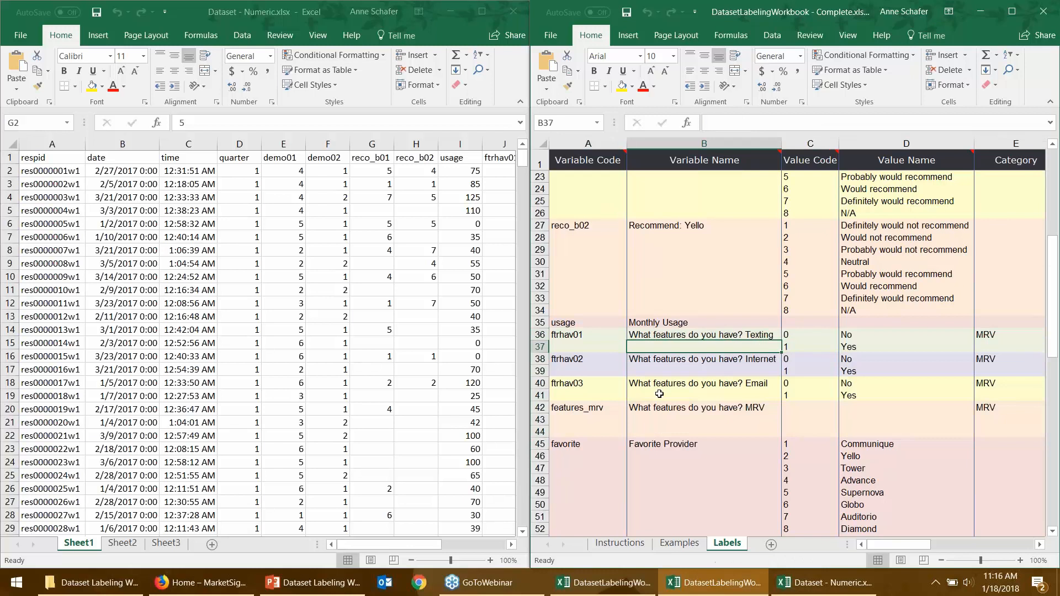
- Highlight the ftrhav01 to ftrhav03 rows 36 to 41 on the Labels sheet and the matching columns J to L in the dataset
{"action": "left_click", "coordinate": [511, 545]}
{"action": "left_click", "coordinate": [511, 545]}
{"action": "left_click", "coordinate": [511, 545]}
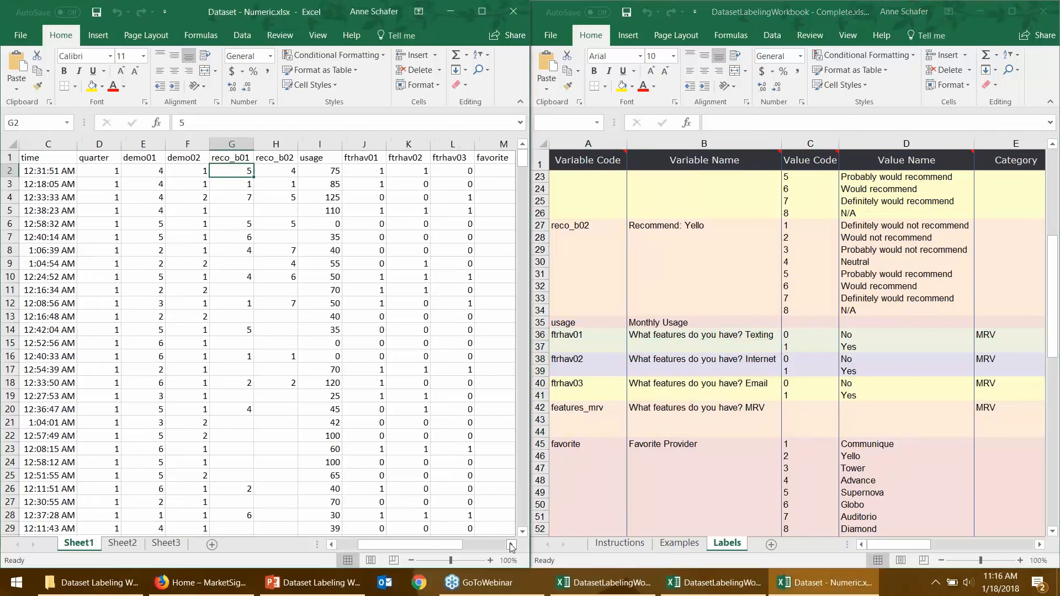
{"action": "left_click", "coordinate": [512, 545]}
{"action": "left_click_drag", "start_coordinate": [534, 329], "coordinate": [534, 391]}
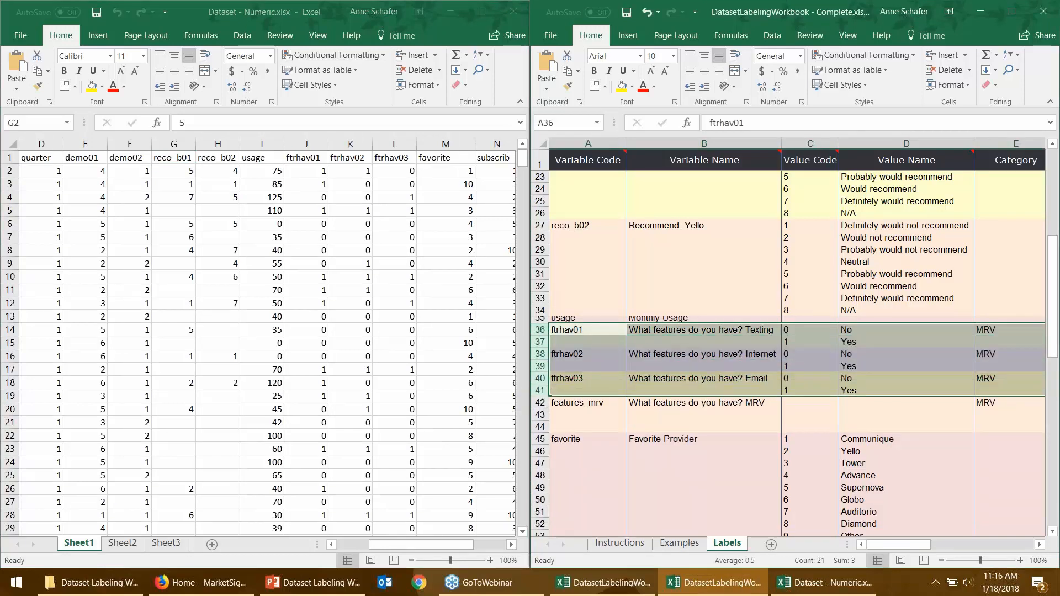
{"action": "left_click_drag", "start_coordinate": [540, 323], "coordinate": [541, 330]}
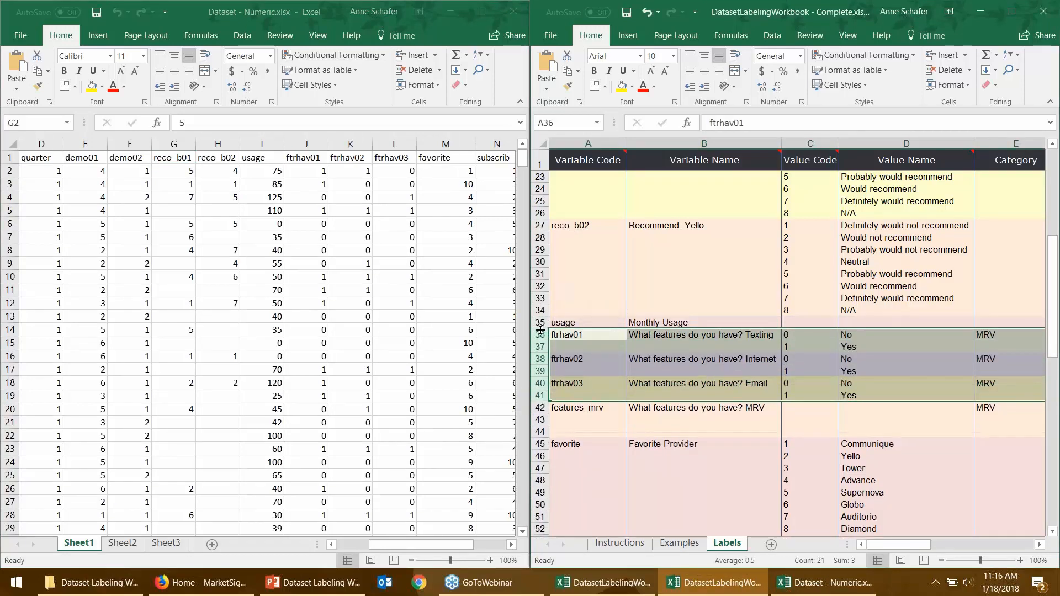
{"action": "left_click", "coordinate": [576, 367]}
{"action": "left_click", "coordinate": [306, 145]}
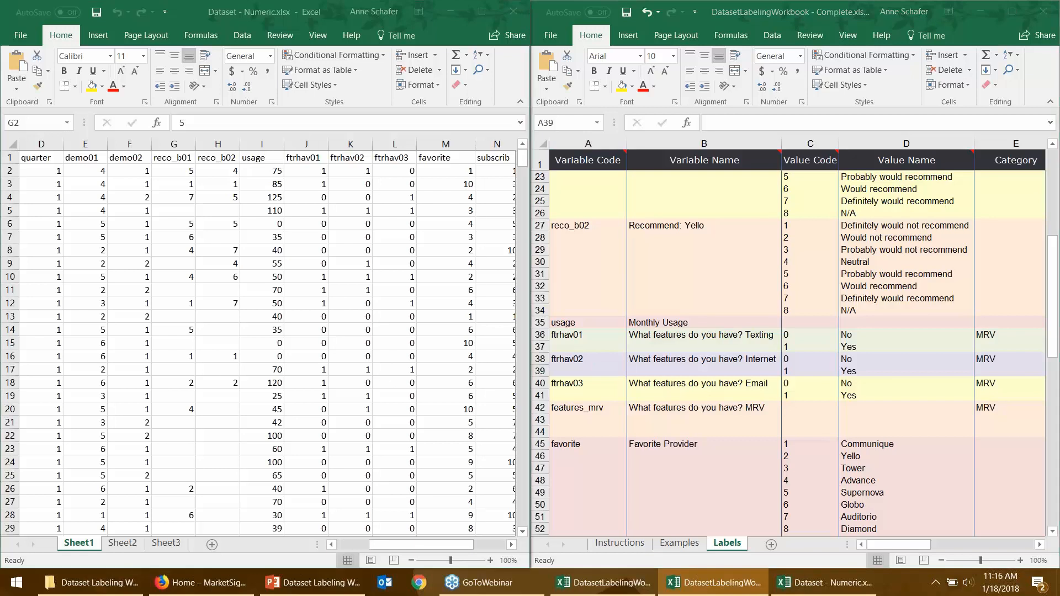
{"action": "left_click_drag", "start_coordinate": [306, 145], "coordinate": [395, 144]}
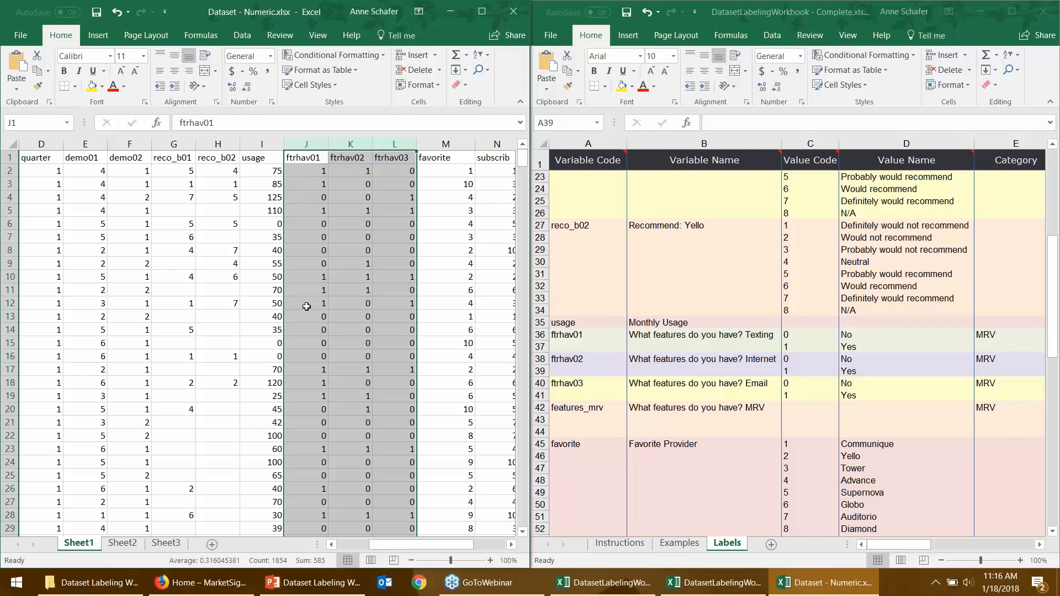
- Select the Yes value name for ftrhav01, and highlight the features_mrv row 42 on the Labels sheet
{"action": "left_click", "coordinate": [854, 342]}
{"action": "left_click", "coordinate": [861, 346]}
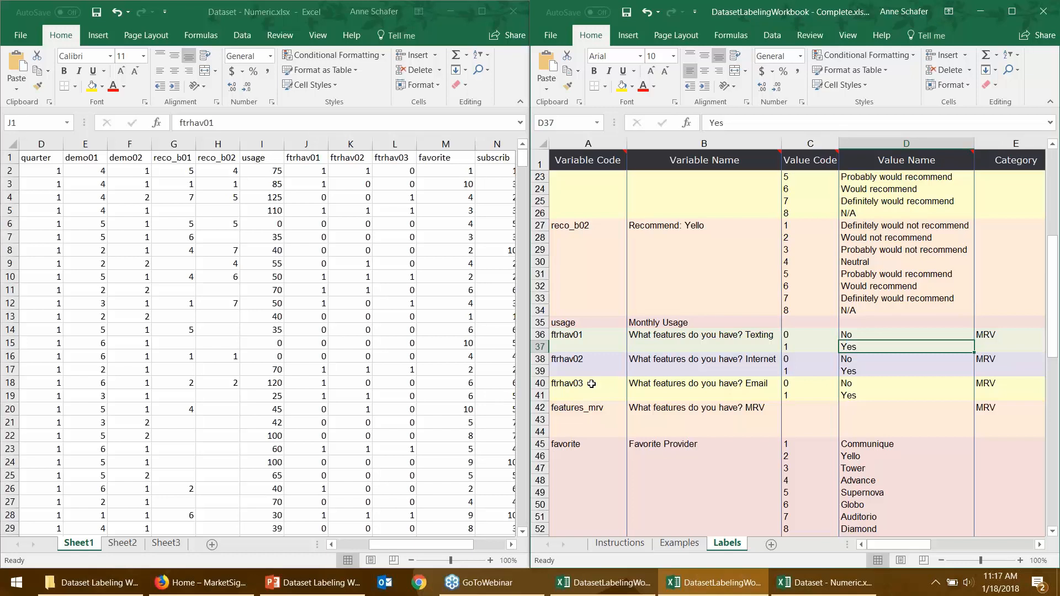
{"action": "left_click", "coordinate": [569, 421]}
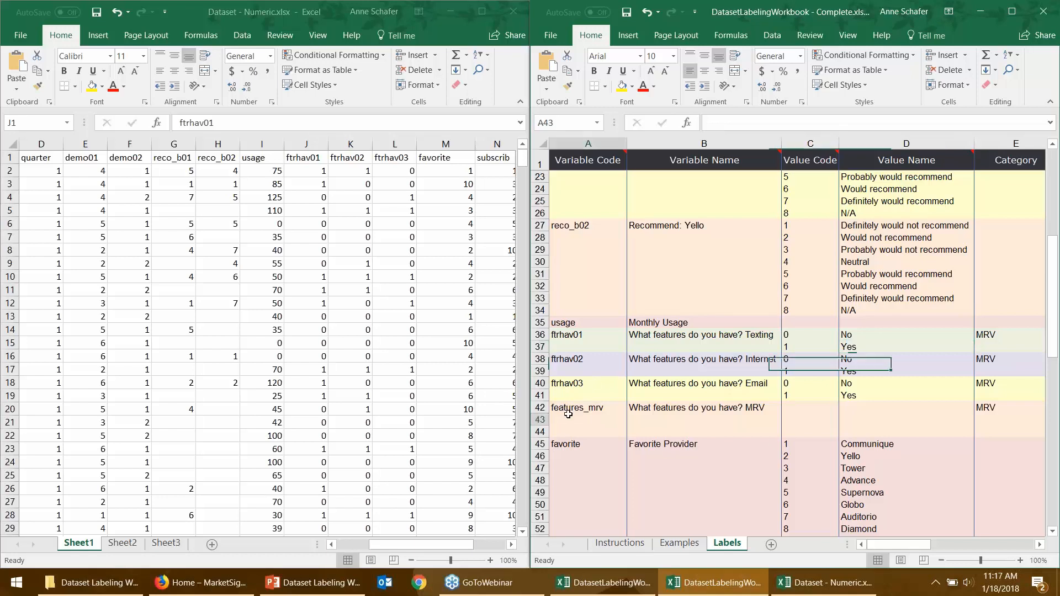
{"action": "left_click", "coordinate": [536, 408]}
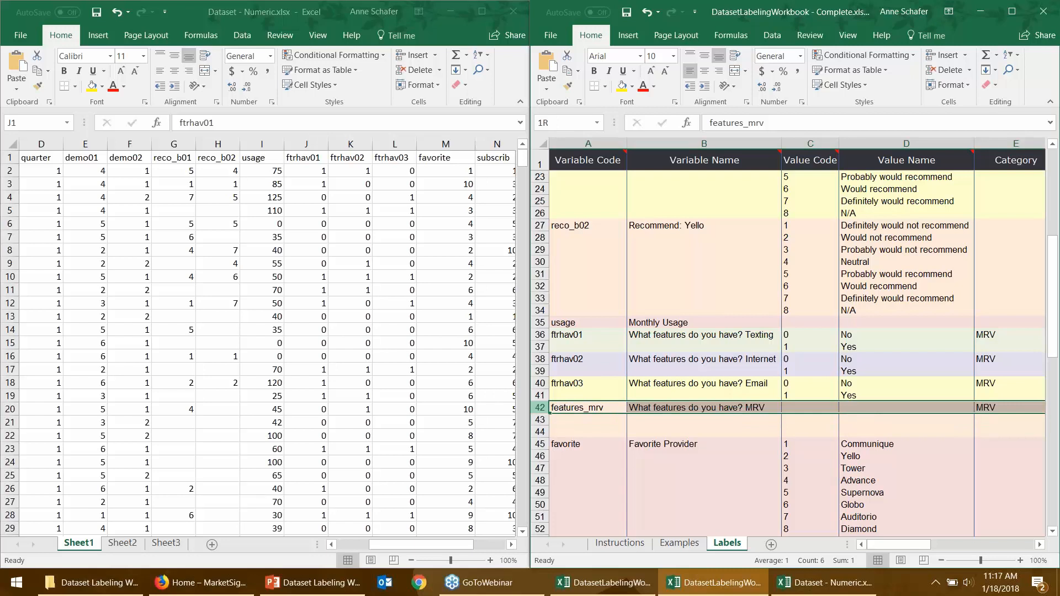
- Highlight the features_mrv rows 42 to 44, maximize the completed workbook, and select ftrhav01 to ftrhav03 under Variables Included in MRV
{"action": "left_click_drag", "start_coordinate": [537, 407], "coordinate": [538, 432]}
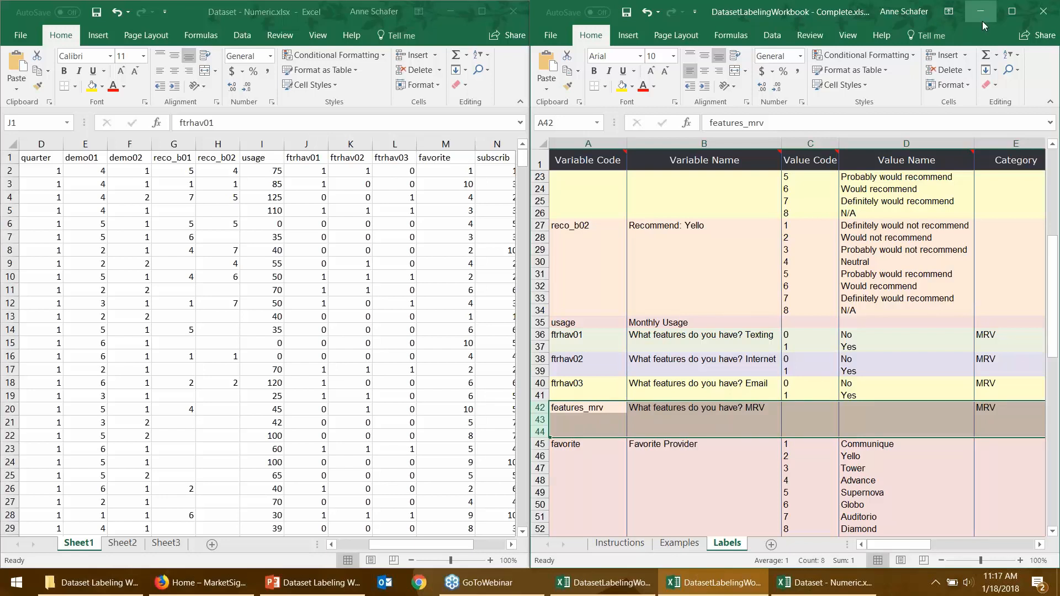
{"action": "left_click", "coordinate": [1010, 11]}
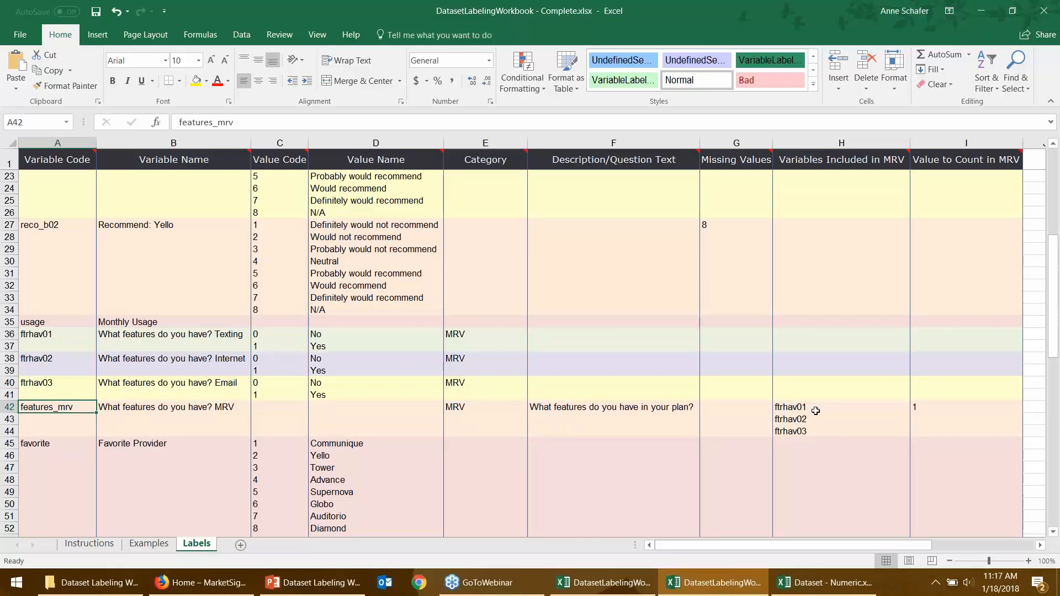
{"action": "left_click_drag", "start_coordinate": [820, 407], "coordinate": [819, 431]}
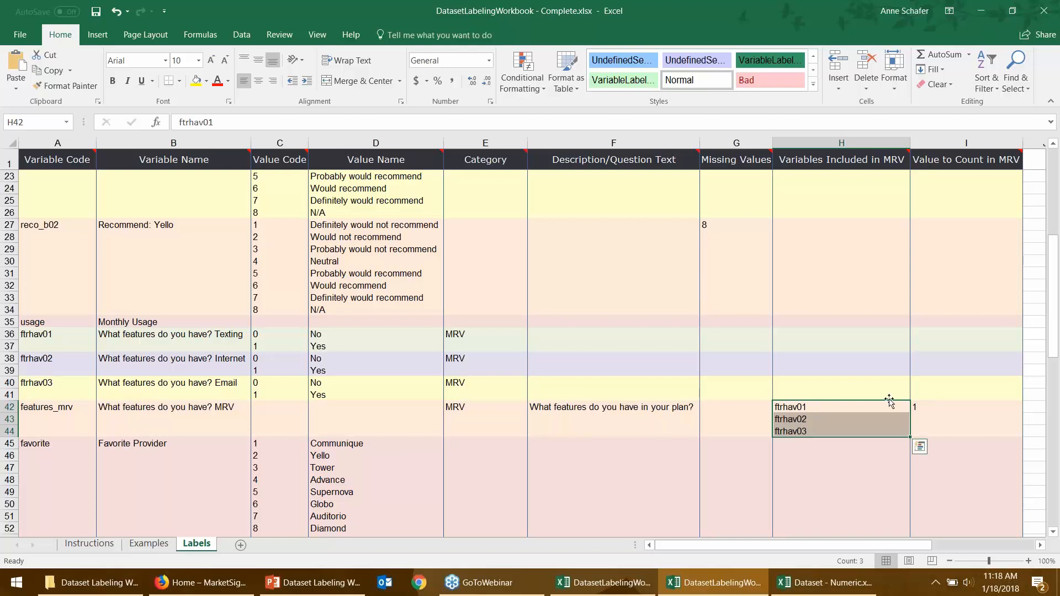
- Match the features_mrv value to count to ftrhav01's value code 1, and highlight the features_mrv block A42:I44
{"action": "left_click", "coordinate": [919, 408]}
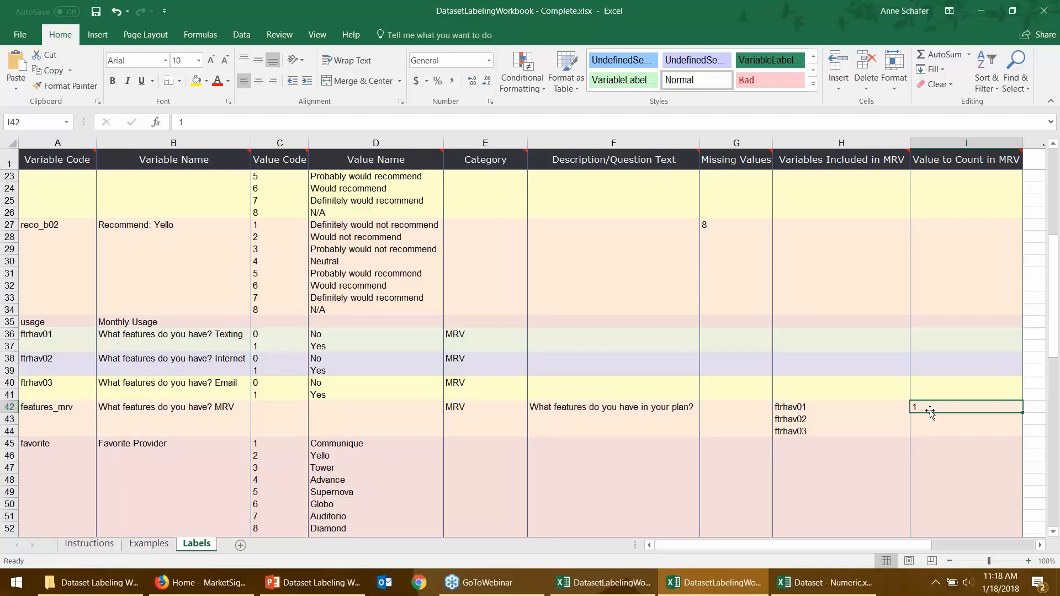
{"action": "left_click", "coordinate": [265, 345]}
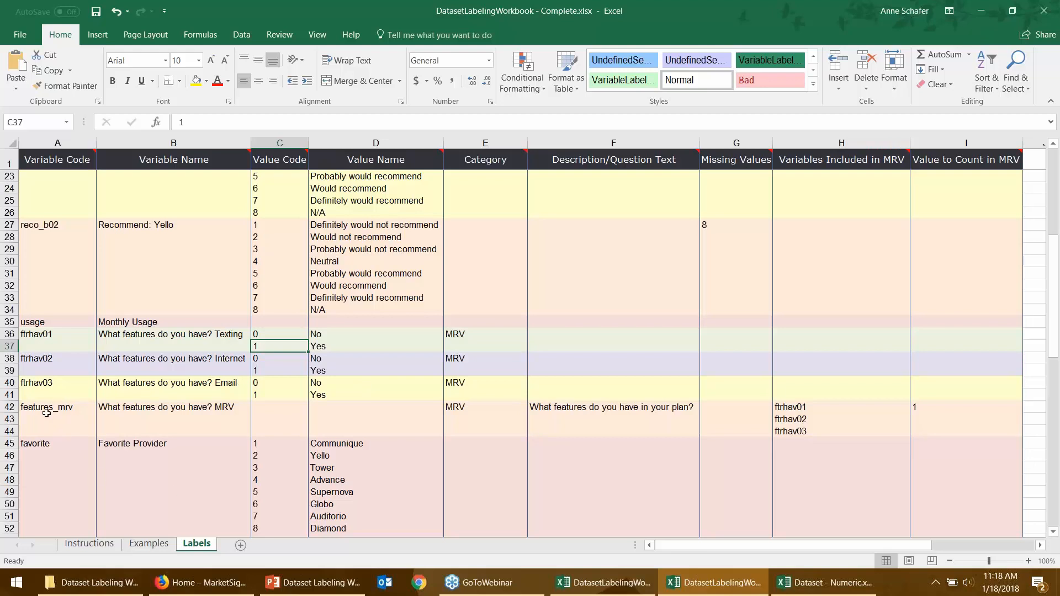
{"action": "left_click_drag", "start_coordinate": [50, 410], "coordinate": [992, 437]}
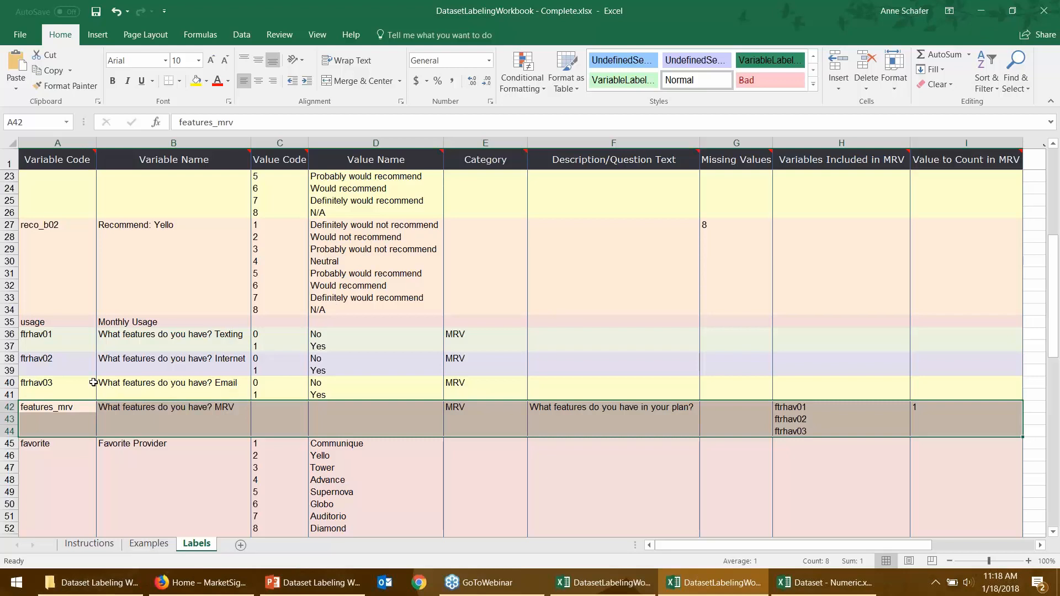
- Read the header comments on the Labels sheet, from Variable Code across to Description/Question Text
{"action": "scroll", "coordinate": [94, 381], "scroll_direction": "up", "scroll_amount": 5}
{"action": "scroll", "coordinate": [94, 379], "scroll_direction": "up", "scroll_amount": 3}
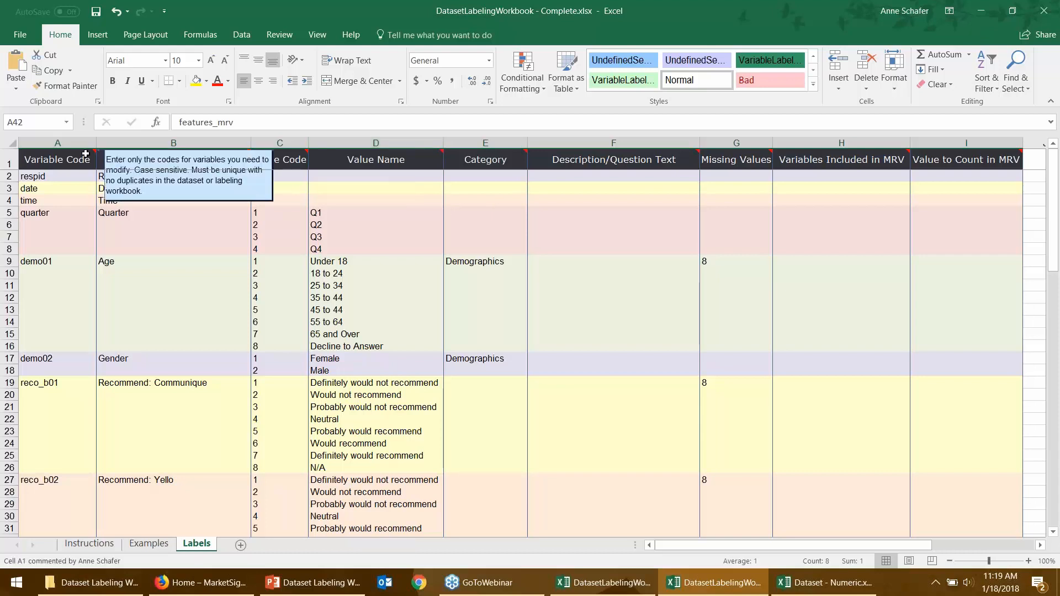
{"action": "mouse_move", "coordinate": [136, 154]}
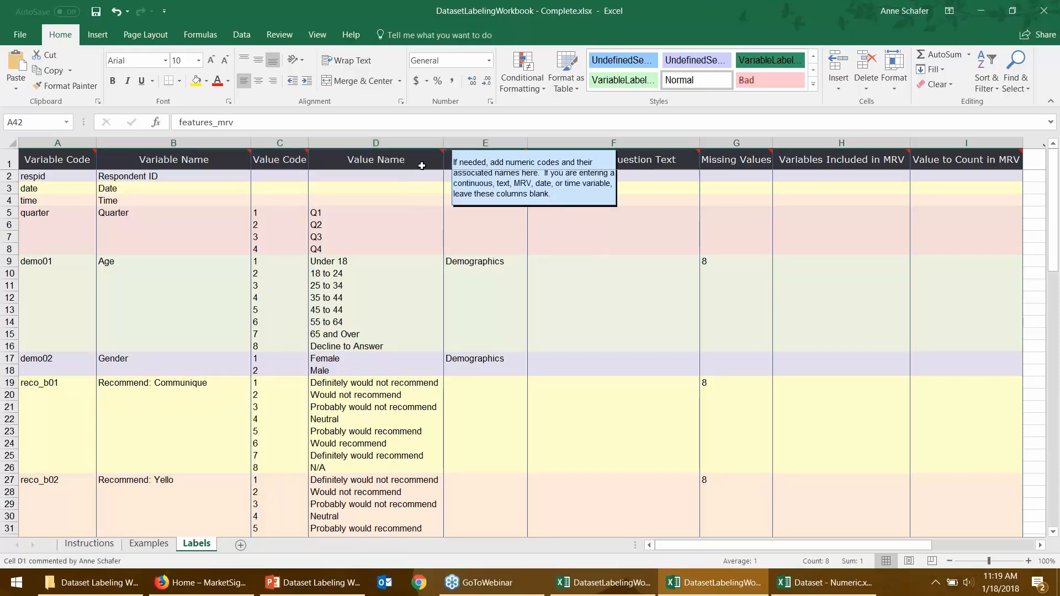
{"action": "mouse_move", "coordinate": [614, 164]}
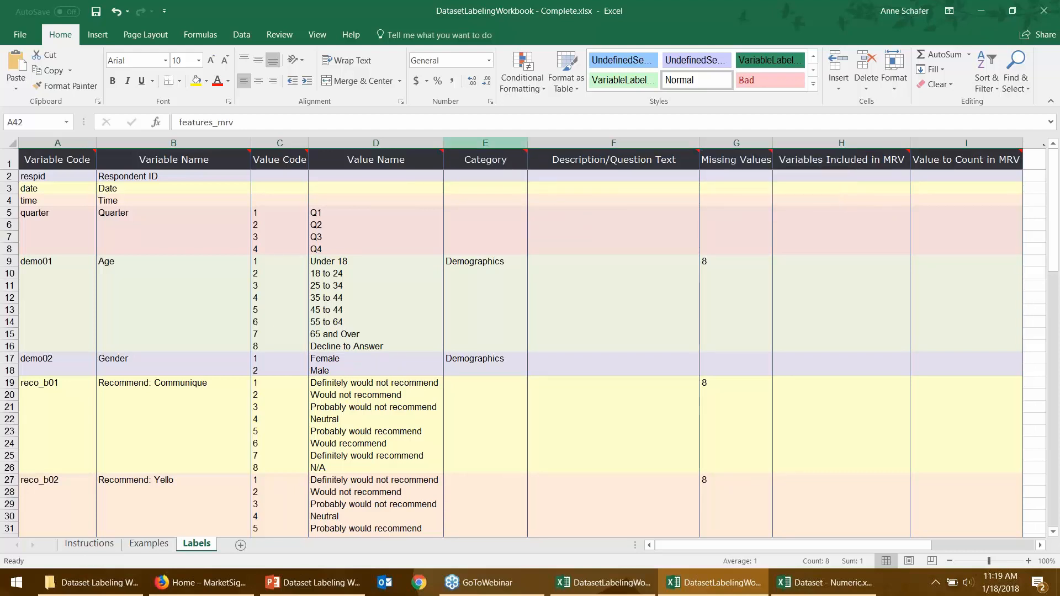
- Highlight the Category column, select the Demographics category for demo02, and review the categories down to the MRV rows
{"action": "left_click", "coordinate": [493, 141]}
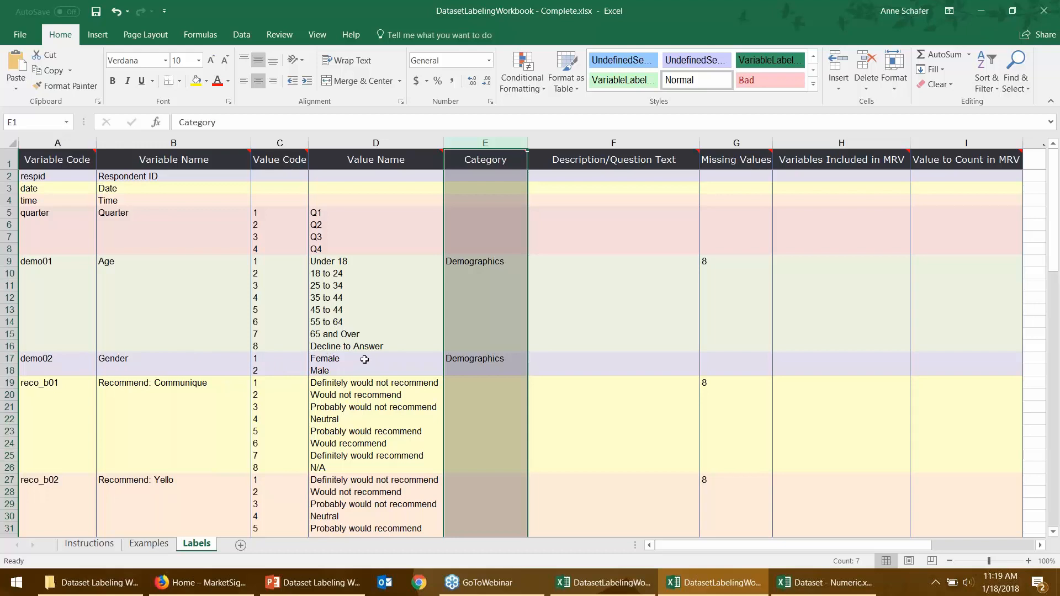
{"action": "left_click", "coordinate": [472, 362]}
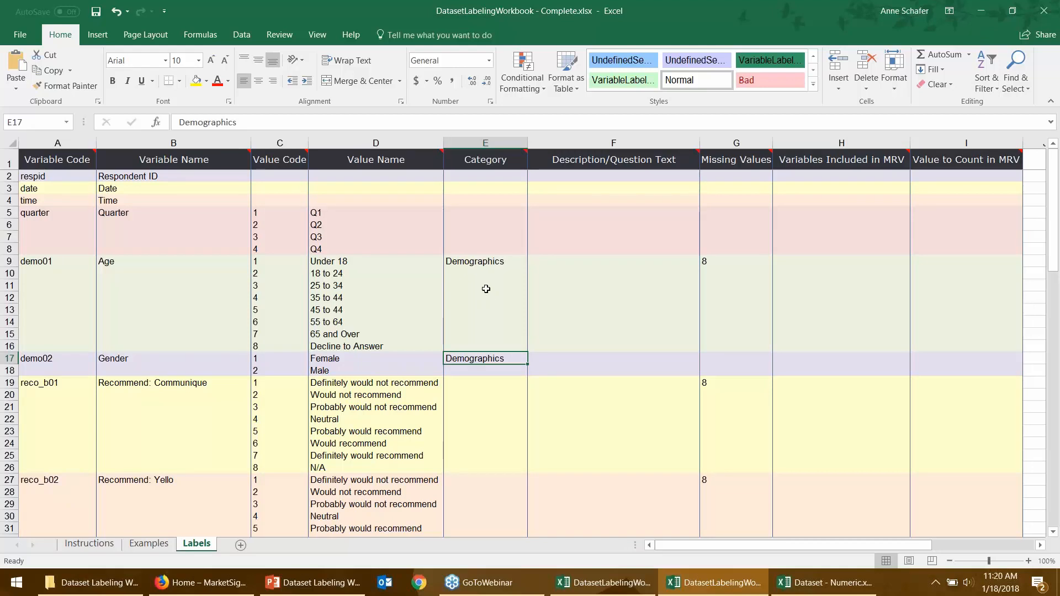
{"action": "scroll", "coordinate": [483, 301], "scroll_direction": "down", "scroll_amount": 2}
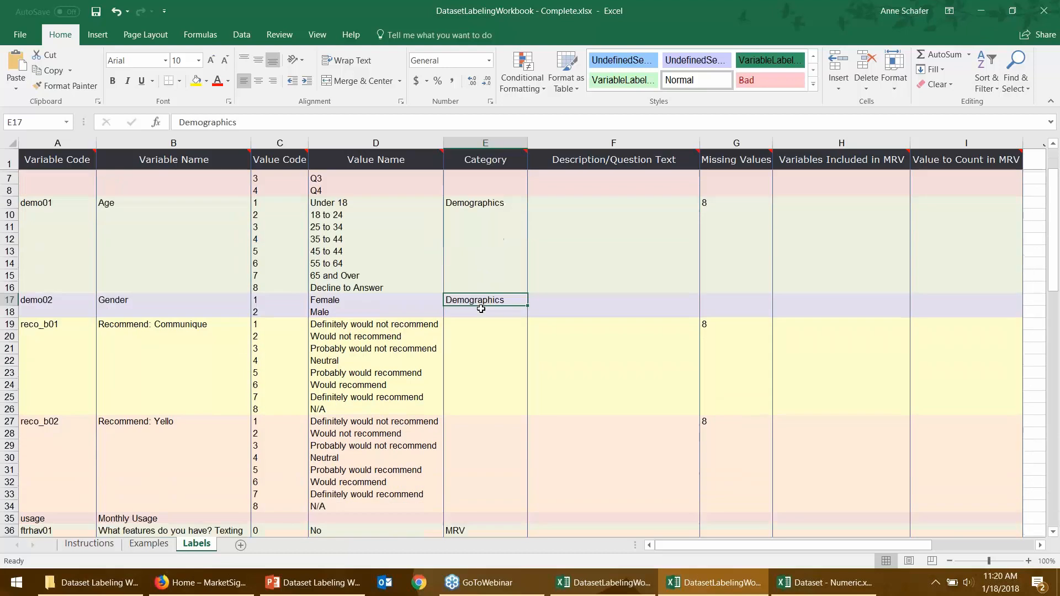
{"action": "scroll", "coordinate": [481, 309], "scroll_direction": "down", "scroll_amount": 3}
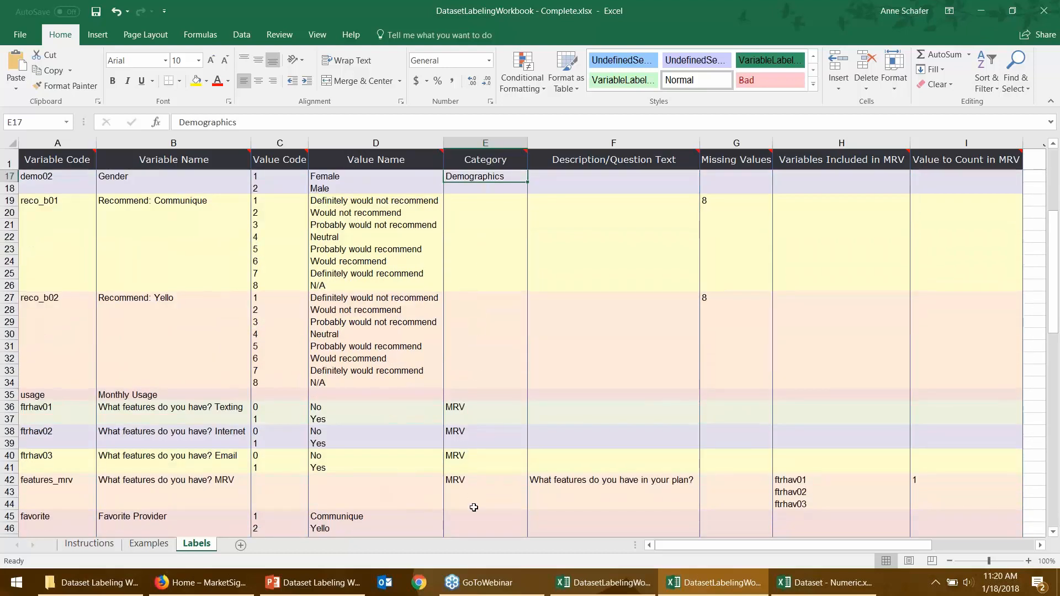
{"action": "scroll", "coordinate": [470, 343], "scroll_direction": "up", "scroll_amount": 5}
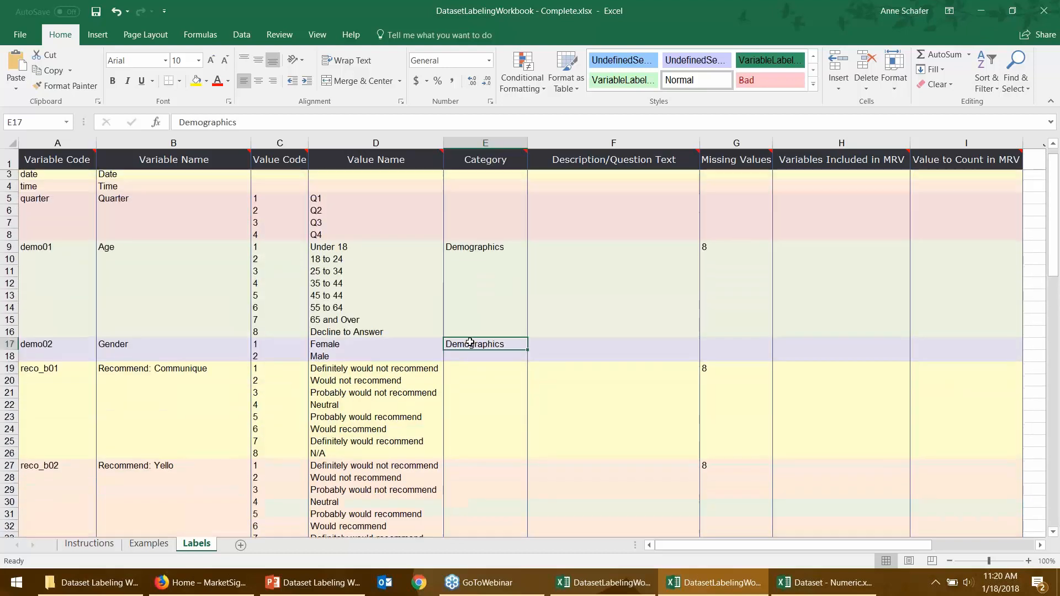
{"action": "scroll", "coordinate": [470, 344], "scroll_direction": "up", "scroll_amount": 1}
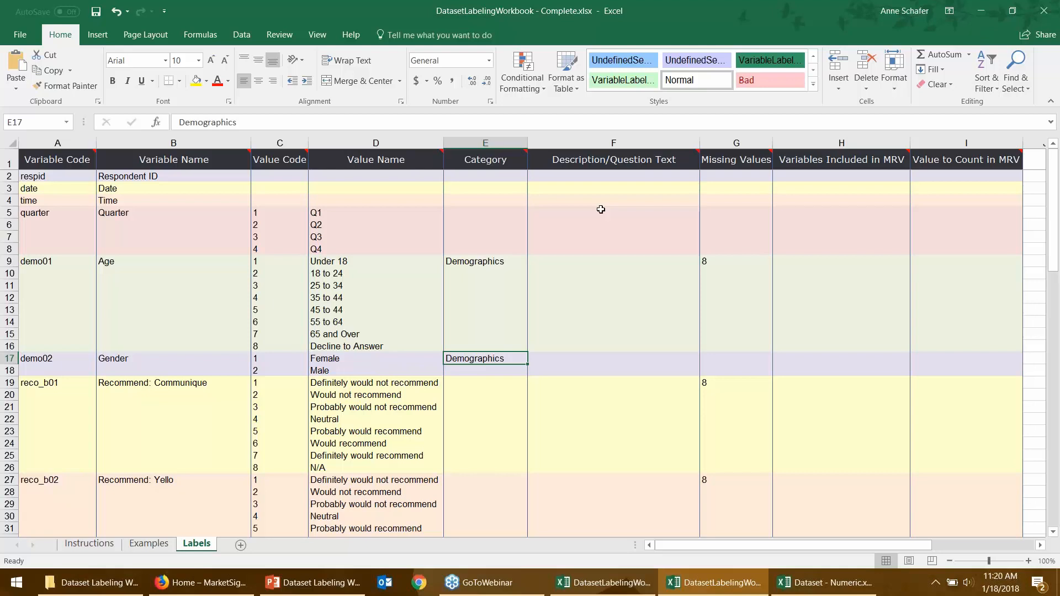
- Review the Description/Question Text column down to the features_mrv question, and return to the first variables
{"action": "scroll", "coordinate": [596, 238], "scroll_direction": "down", "scroll_amount": 6}
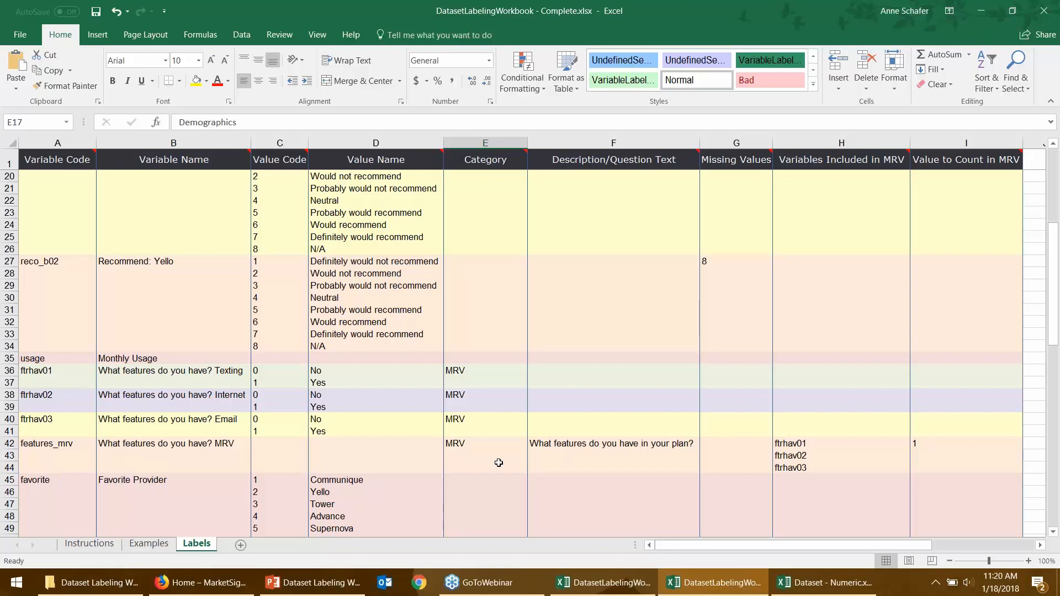
{"action": "scroll", "coordinate": [564, 260], "scroll_direction": "up", "scroll_amount": 3}
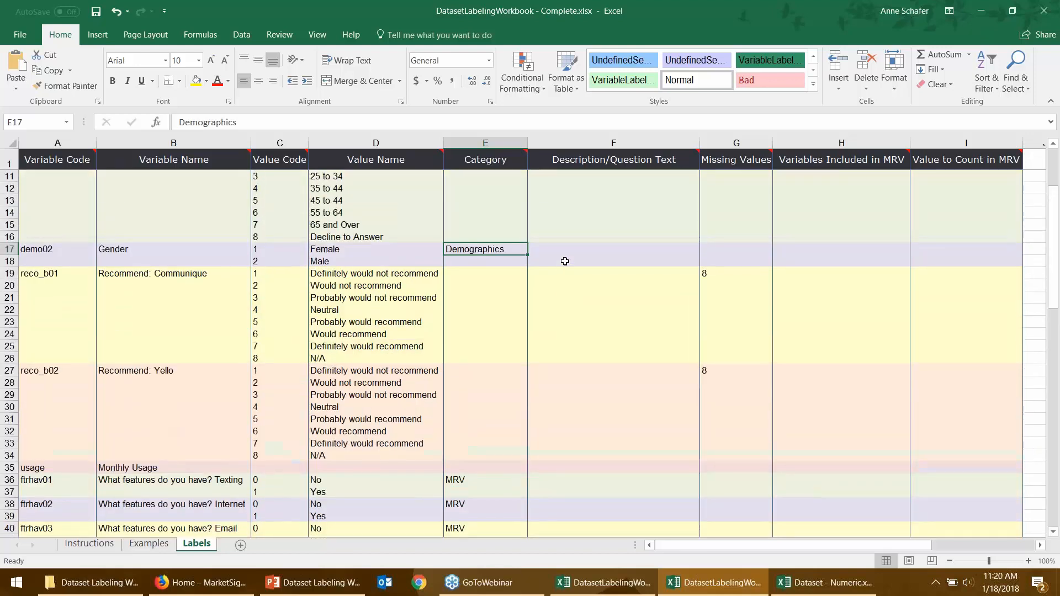
{"action": "scroll", "coordinate": [565, 262], "scroll_direction": "up", "scroll_amount": 3}
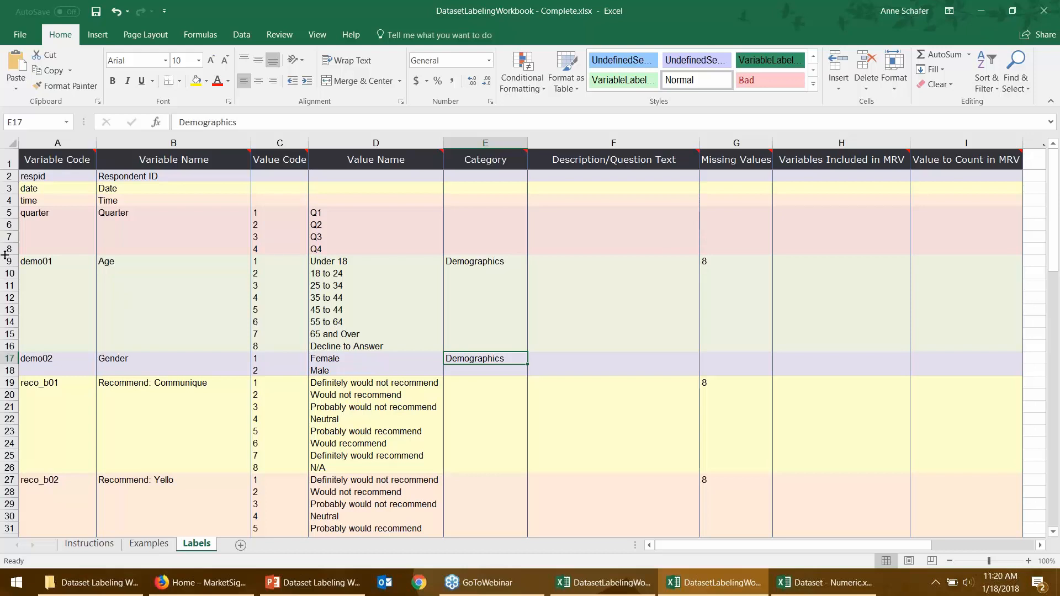
- Match demo01's missing value 8 in G9 to value code 8 and its value name Decline to Answer
{"action": "left_click", "coordinate": [32, 261]}
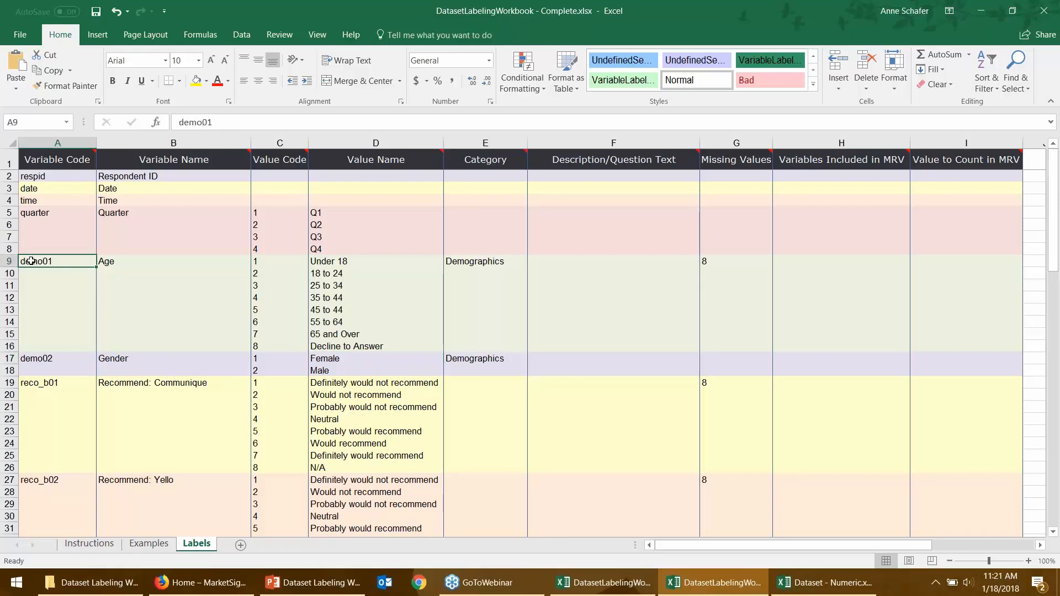
{"action": "left_click", "coordinate": [719, 260]}
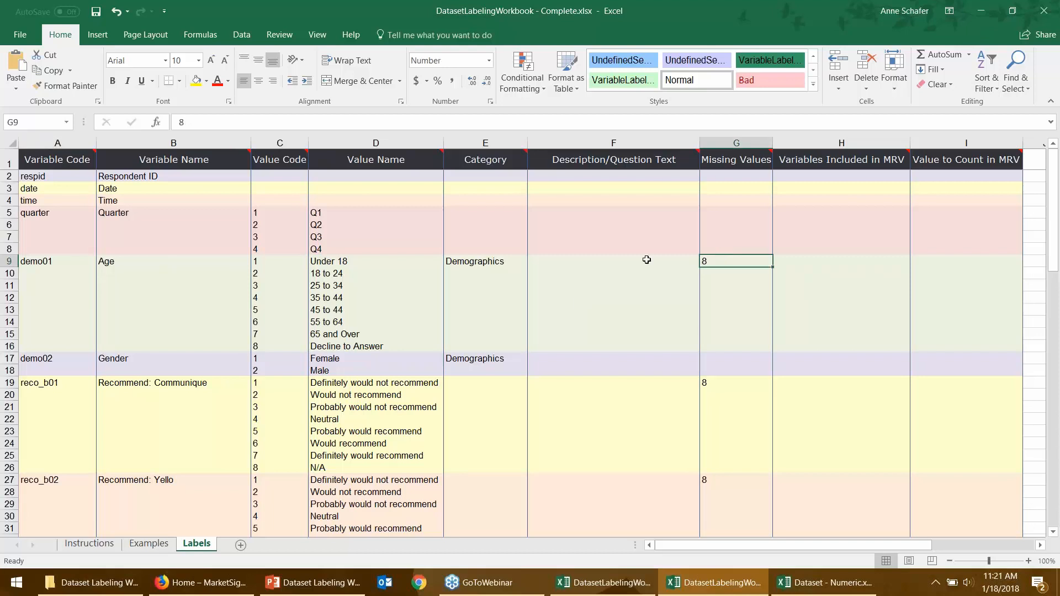
{"action": "left_click", "coordinate": [260, 348]}
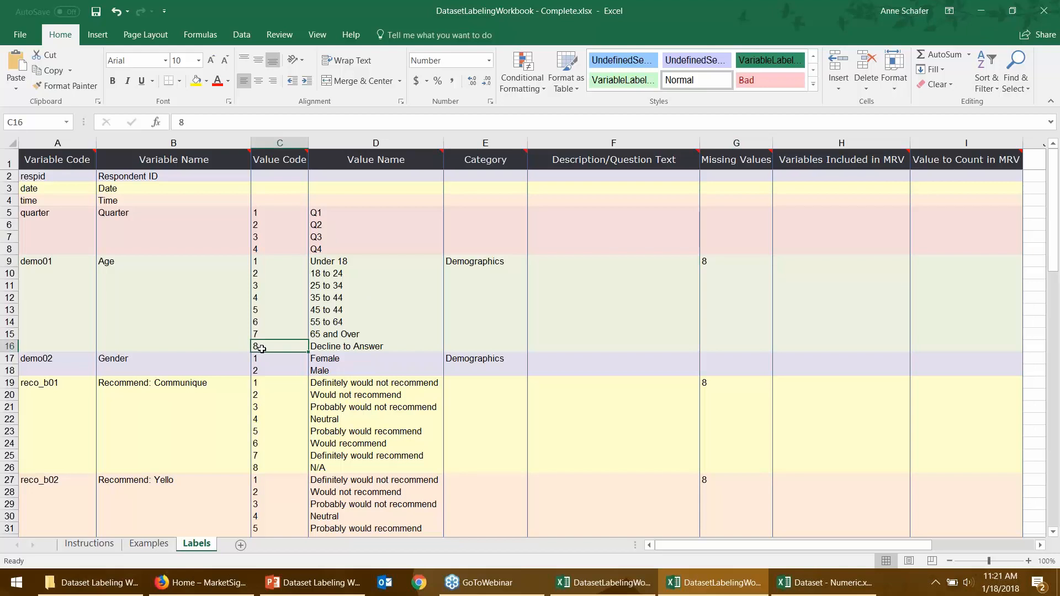
{"action": "left_click", "coordinate": [320, 346]}
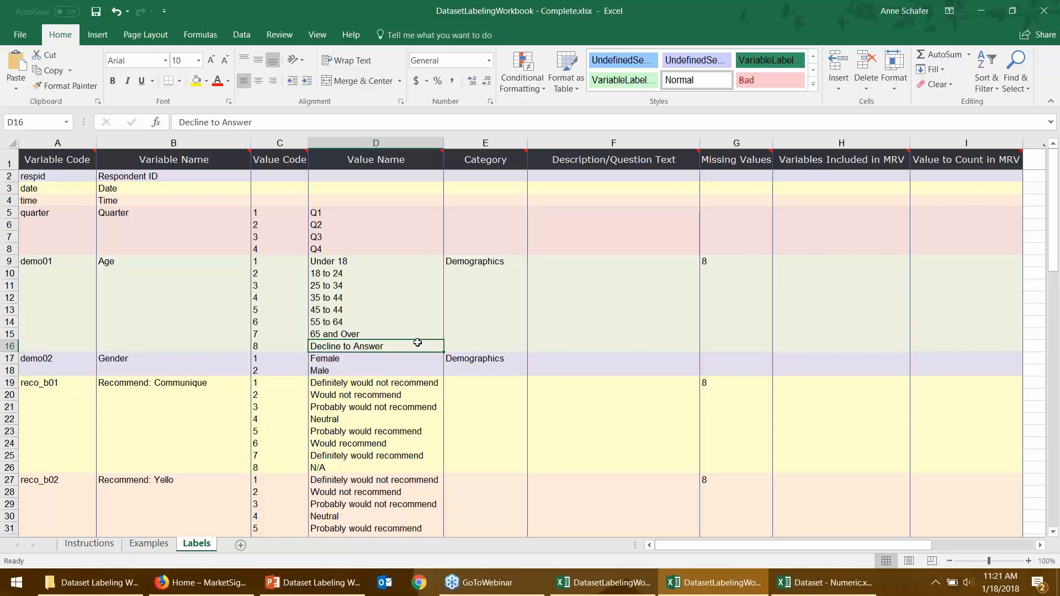
- Review the Missing Values and MRV columns, and highlight the whole features_mrv rows 42 to 44
{"action": "mouse_move", "coordinate": [767, 155]}
{"action": "scroll", "coordinate": [817, 186], "scroll_direction": "down", "scroll_amount": 5}
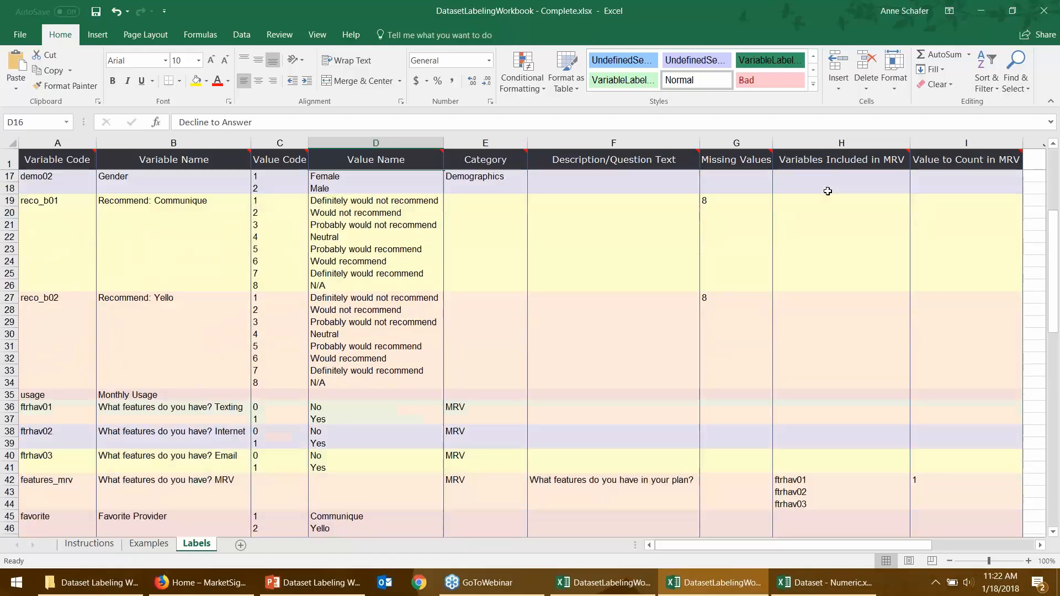
{"action": "scroll", "coordinate": [827, 191], "scroll_direction": "down", "scroll_amount": 1}
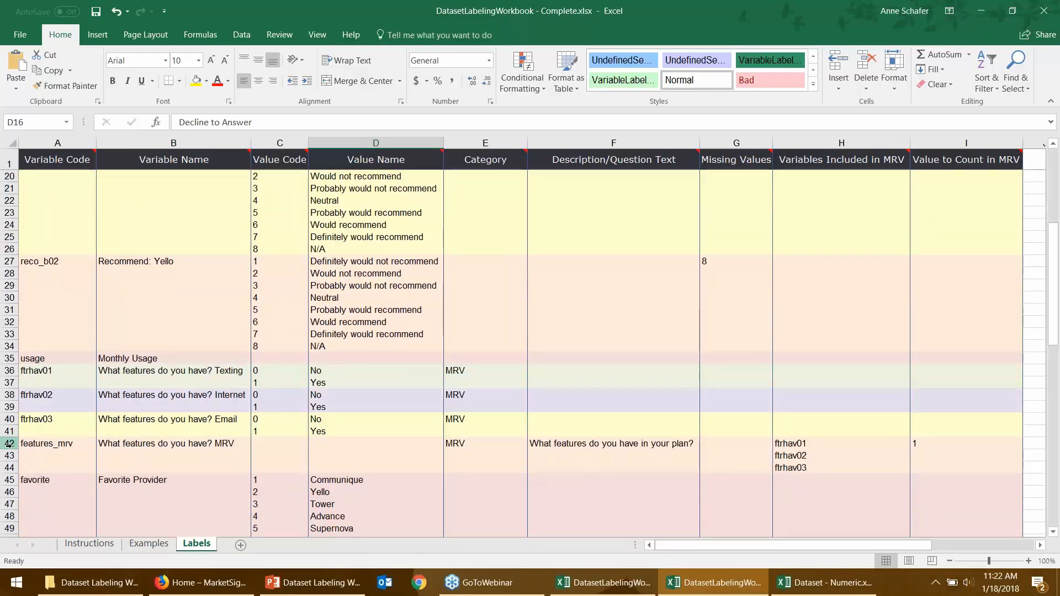
{"action": "left_click_drag", "start_coordinate": [10, 444], "coordinate": [9, 469]}
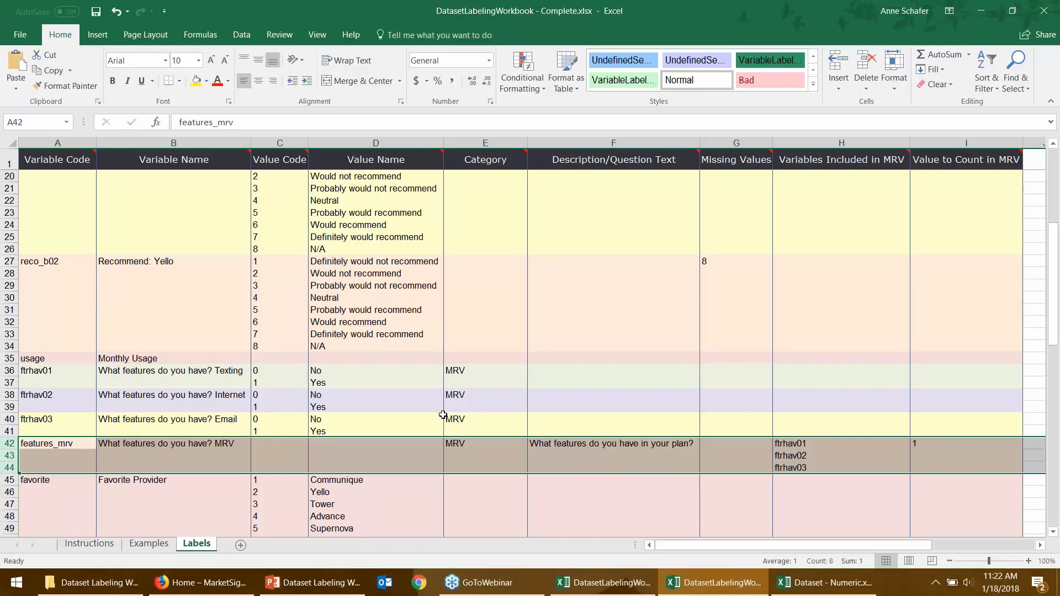
- Step through the blank variable code cells under quarter, and select its value codes 1 to 4 in C5:C8
{"action": "scroll", "coordinate": [443, 415], "scroll_direction": "up", "scroll_amount": 5}
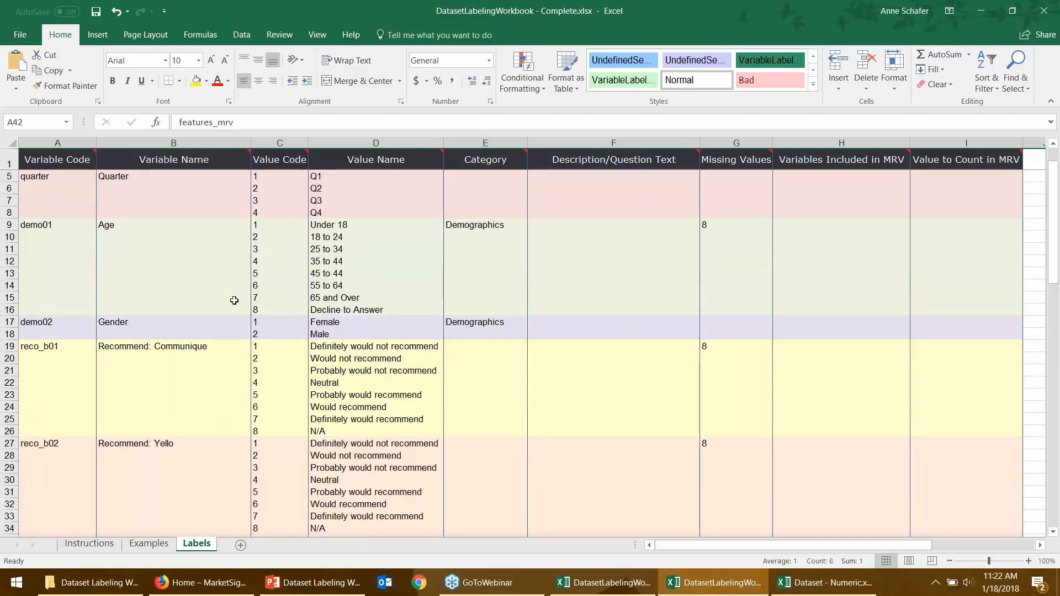
{"action": "left_click", "coordinate": [34, 176]}
{"action": "key", "text": "Down"}
{"action": "key", "text": "Down"}
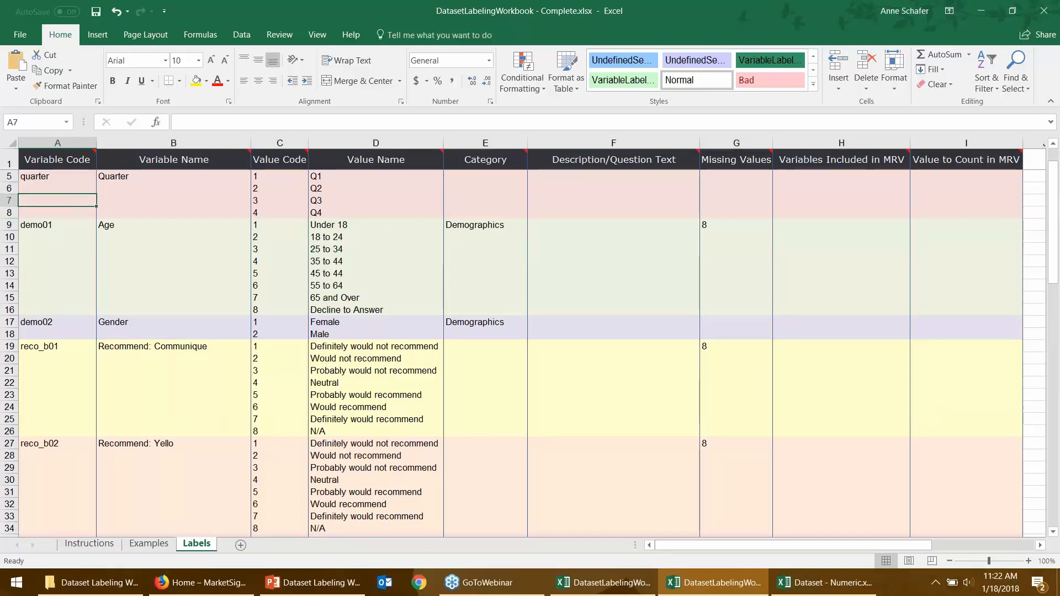
{"action": "left_click", "coordinate": [31, 214]}
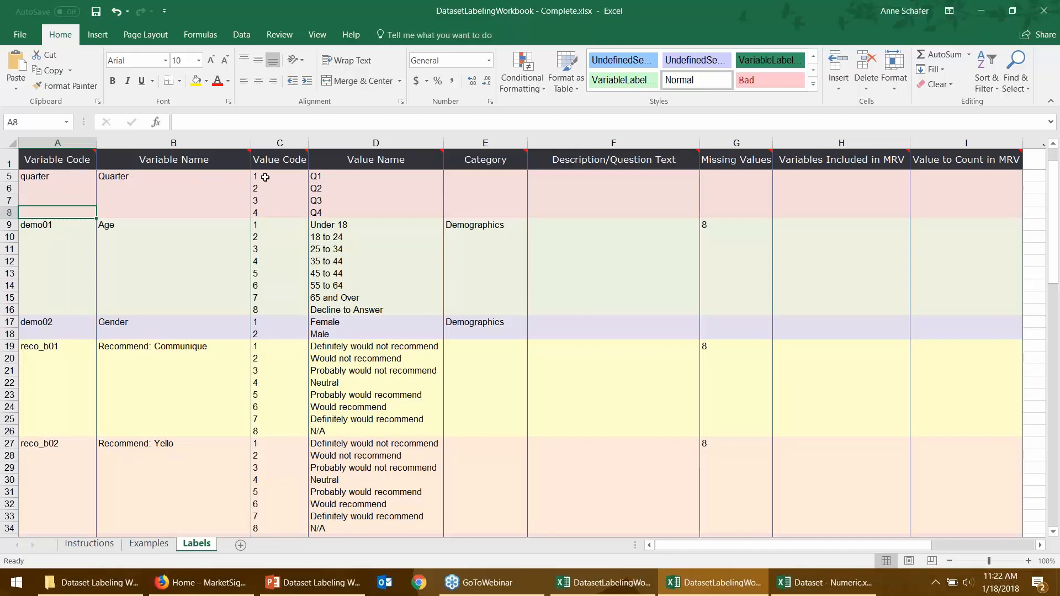
{"action": "left_click_drag", "start_coordinate": [266, 177], "coordinate": [259, 213]}
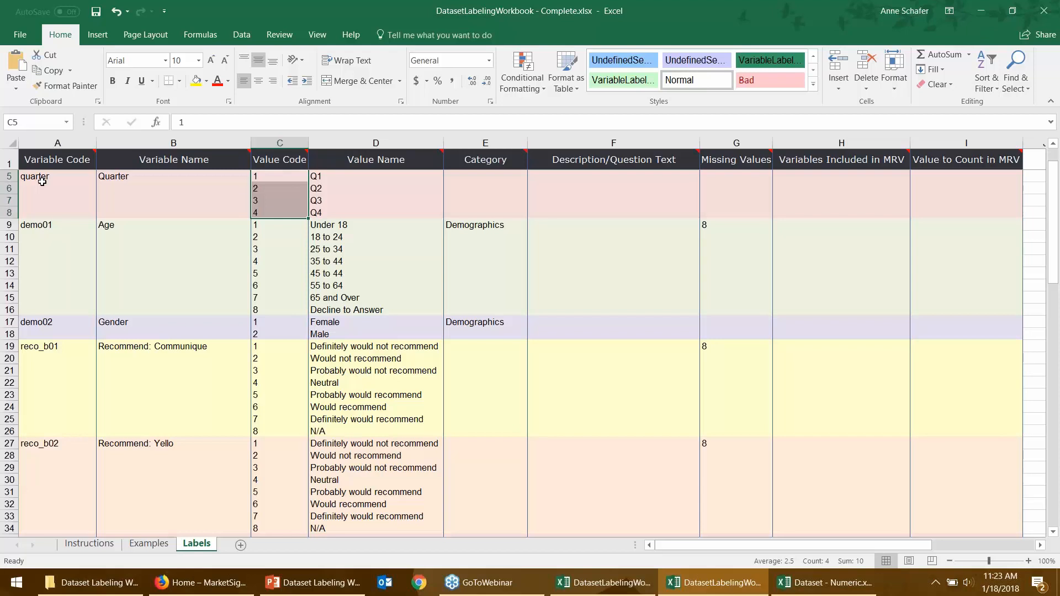
- Select demo01 in A9, and step through the blank cells below its variable code and its variable name Age
{"action": "left_click", "coordinate": [50, 223]}
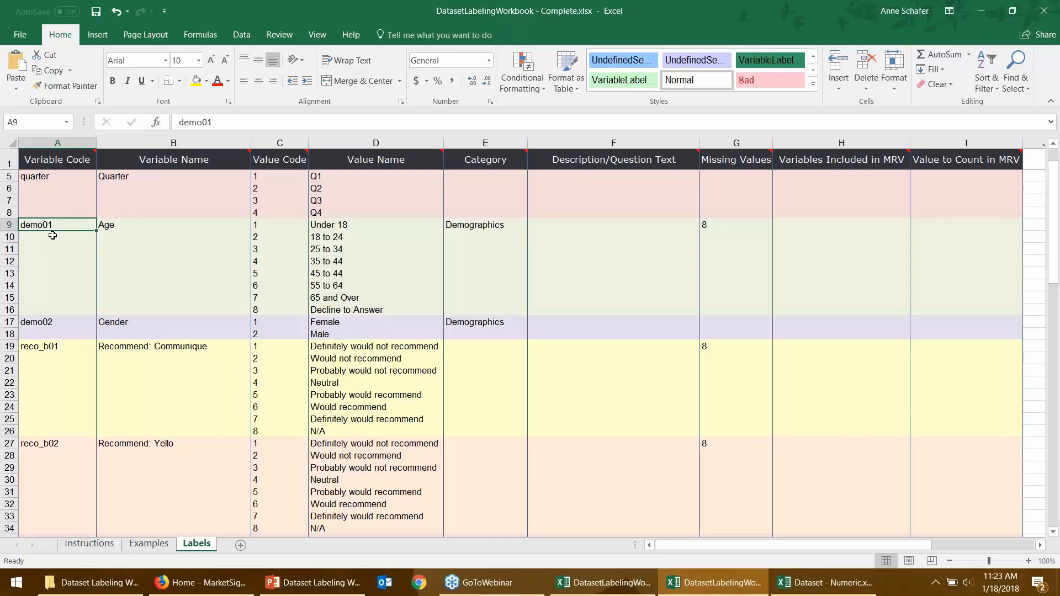
{"action": "left_click", "coordinate": [50, 238]}
{"action": "left_click", "coordinate": [56, 249]}
{"action": "left_click", "coordinate": [57, 261]}
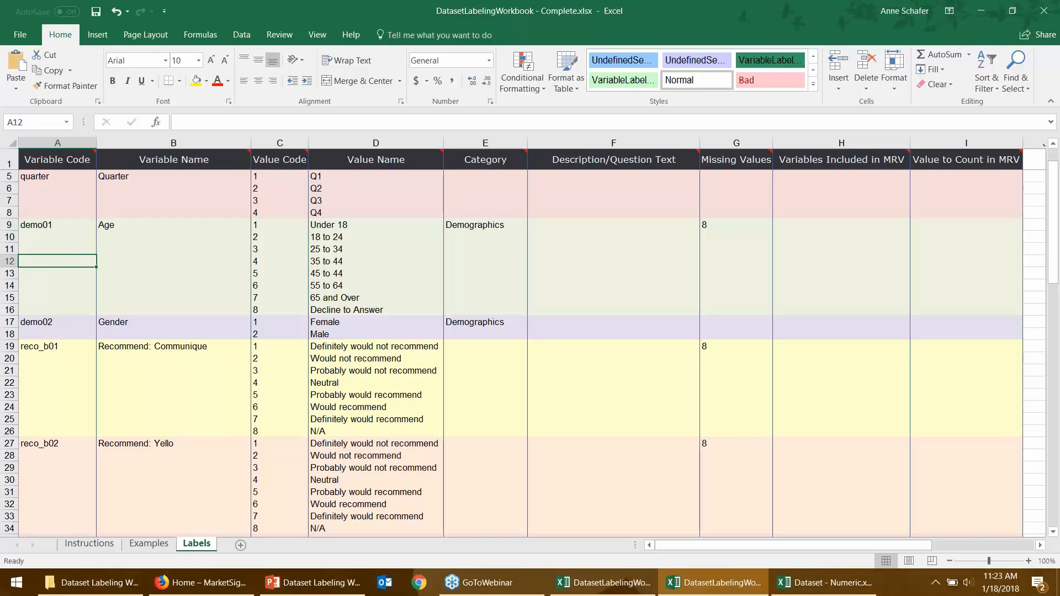
{"action": "left_click", "coordinate": [127, 236]}
{"action": "left_click", "coordinate": [129, 248]}
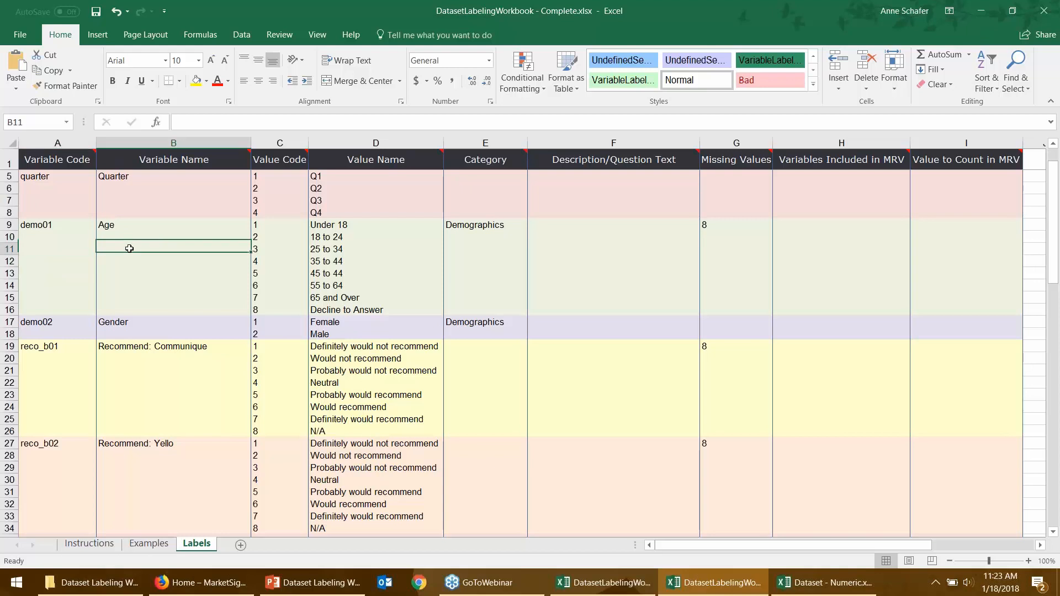
{"action": "left_click", "coordinate": [129, 261]}
{"action": "left_click", "coordinate": [129, 273]}
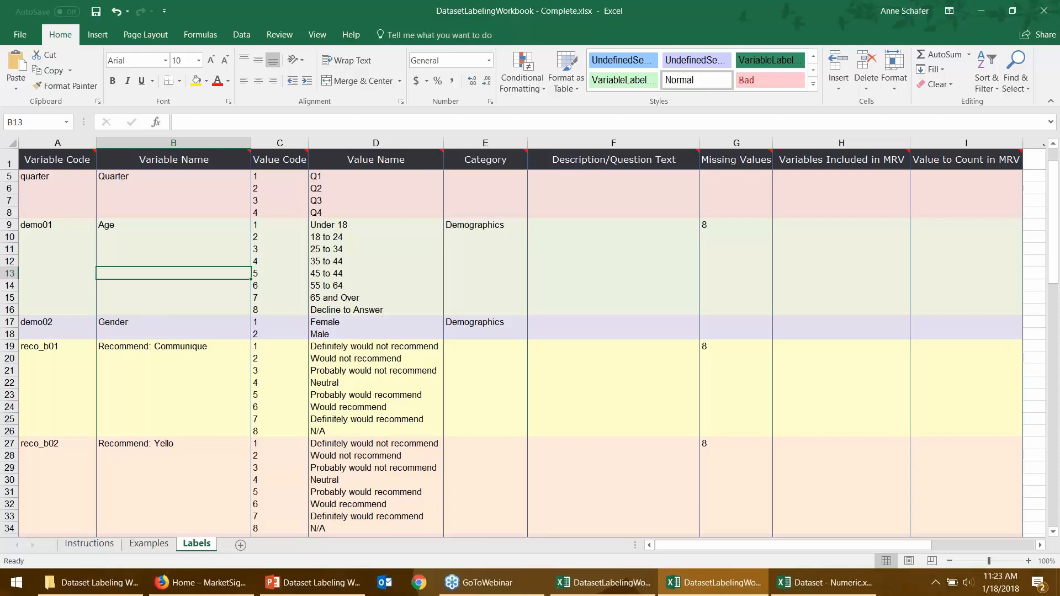
- Close the DatasetLabelingWorkbook - Complete.xlsx workbook without saving the changes
{"action": "left_click", "coordinate": [1041, 15]}
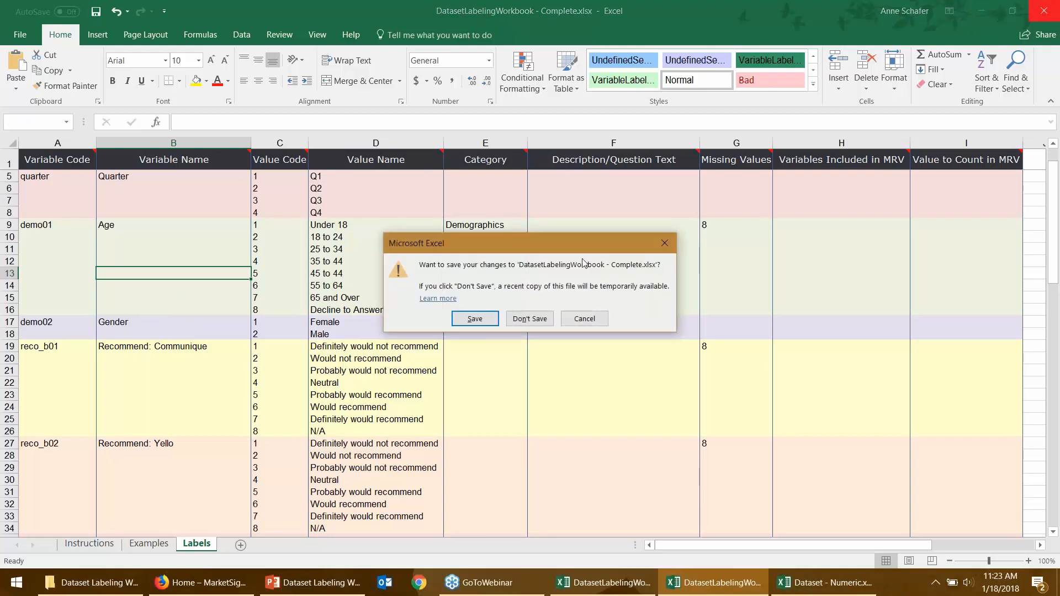
{"action": "left_click", "coordinate": [529, 318]}
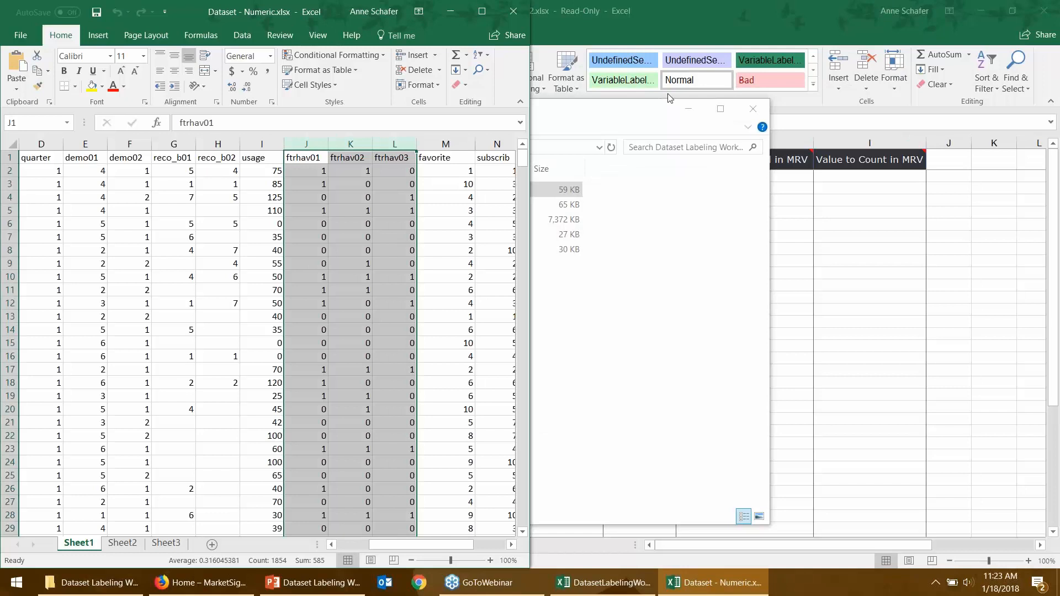
- Place the blank DatasetLabelingWorkbook-2.xlsx window side by side with the Dataset - Numeric.xlsx workbook
{"action": "left_click", "coordinate": [631, 8]}
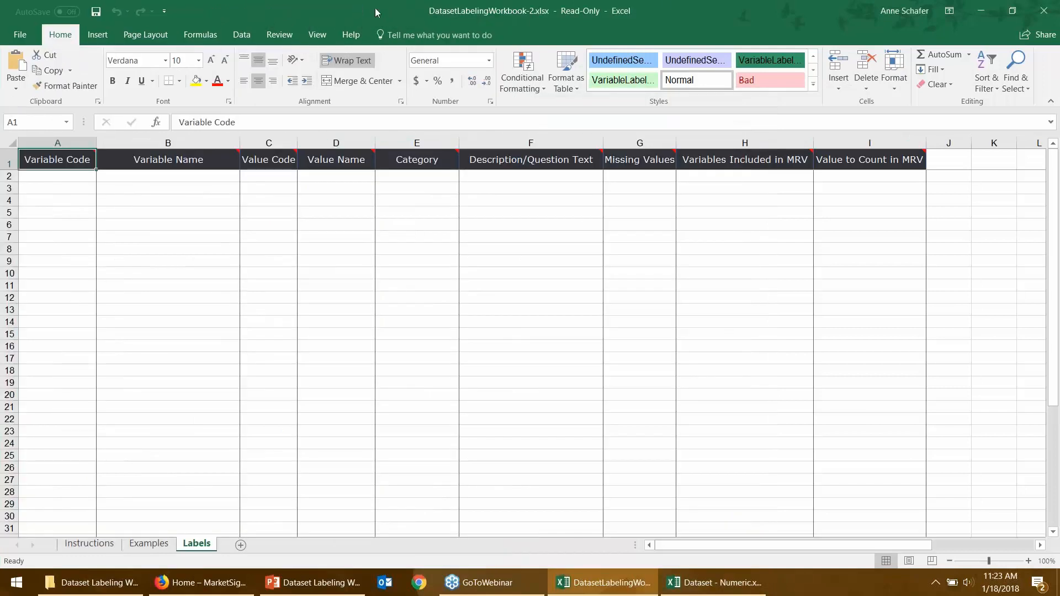
{"action": "left_click_drag", "start_coordinate": [374, 11], "coordinate": [1058, 260]}
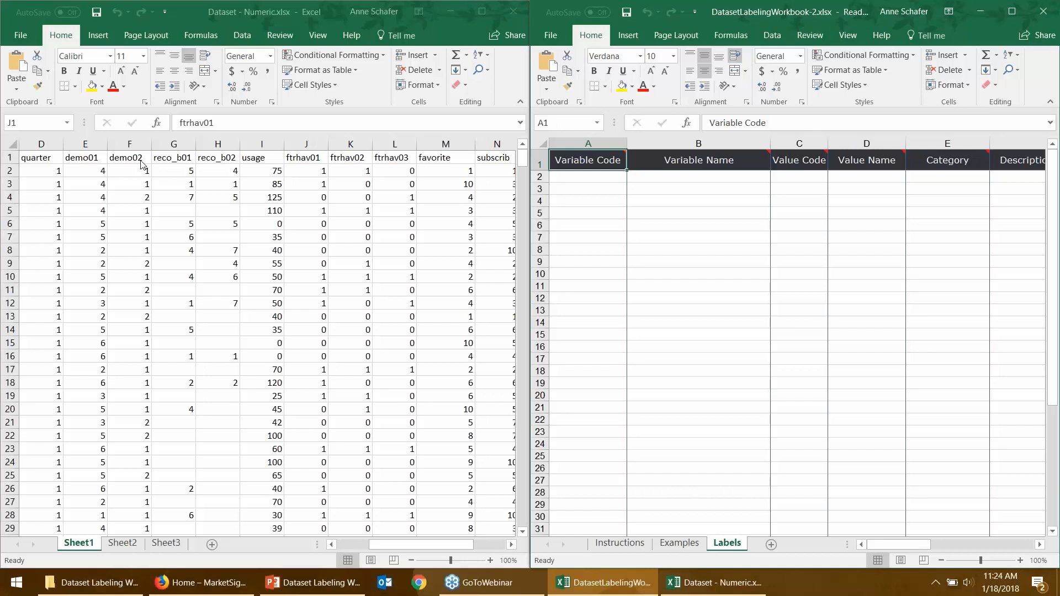
{"action": "left_click_drag", "start_coordinate": [306, 144], "coordinate": [394, 144]}
- Copy the header row of Sheet1 in the numeric dataset and paste it transposed into the Variable Code column of Labels, starting at A2
{"action": "left_click", "coordinate": [9, 158]}
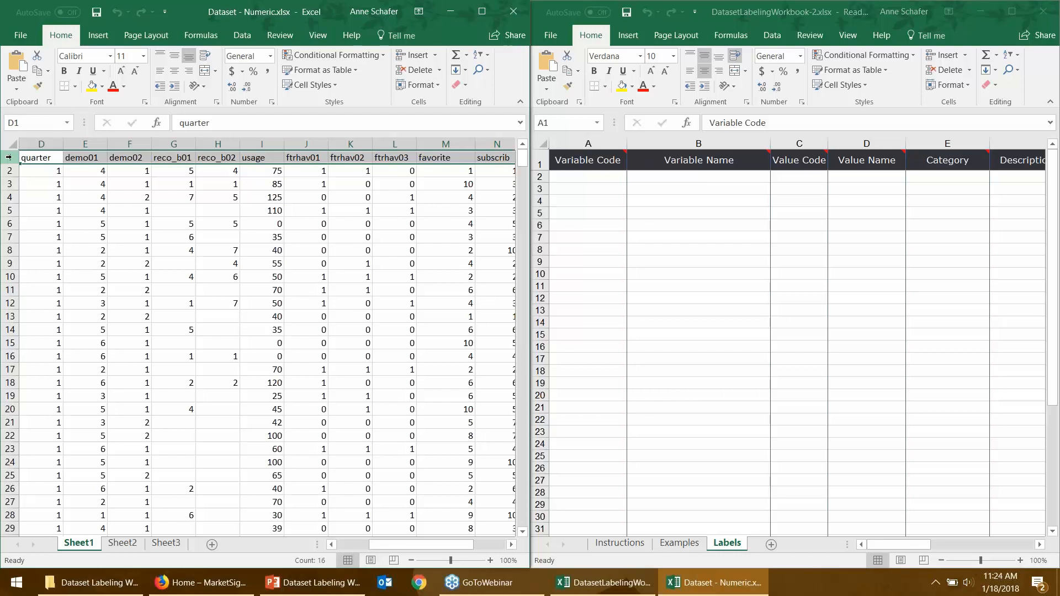
{"action": "key", "text": "ctrl+c"}
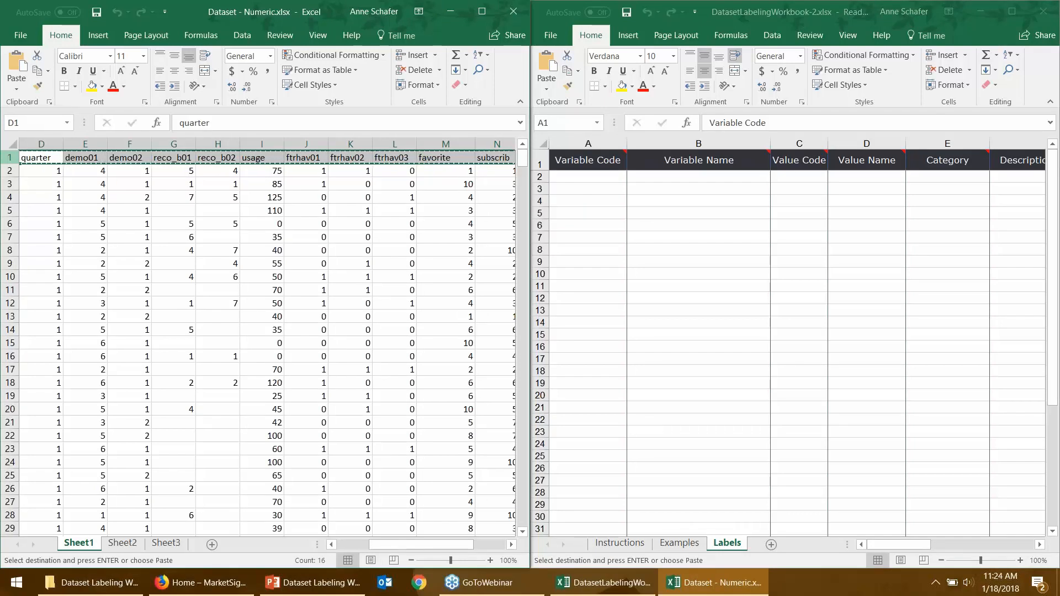
{"action": "right_click", "coordinate": [570, 179]}
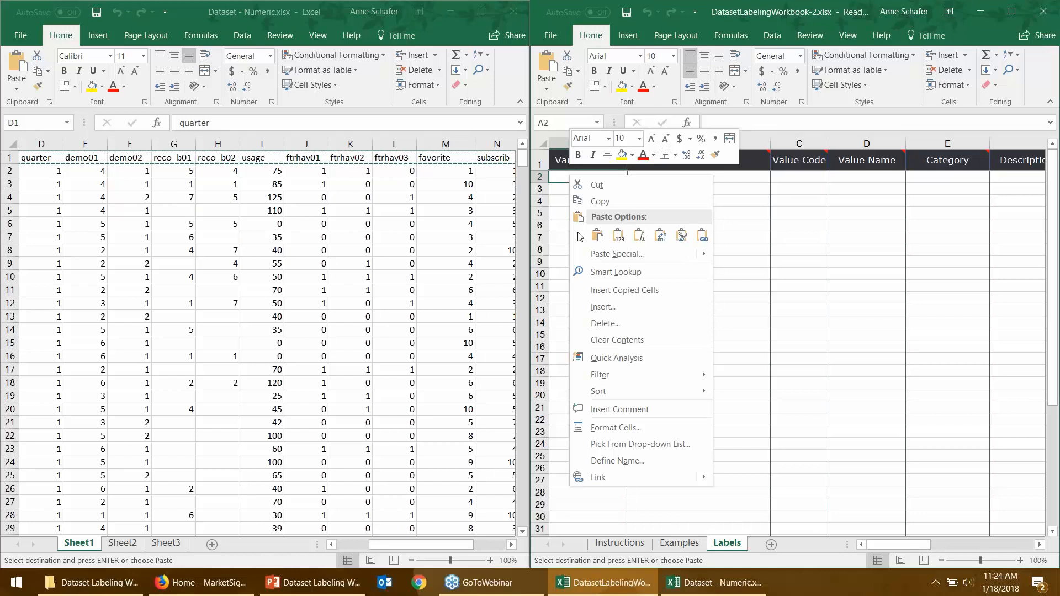
{"action": "left_click", "coordinate": [661, 236]}
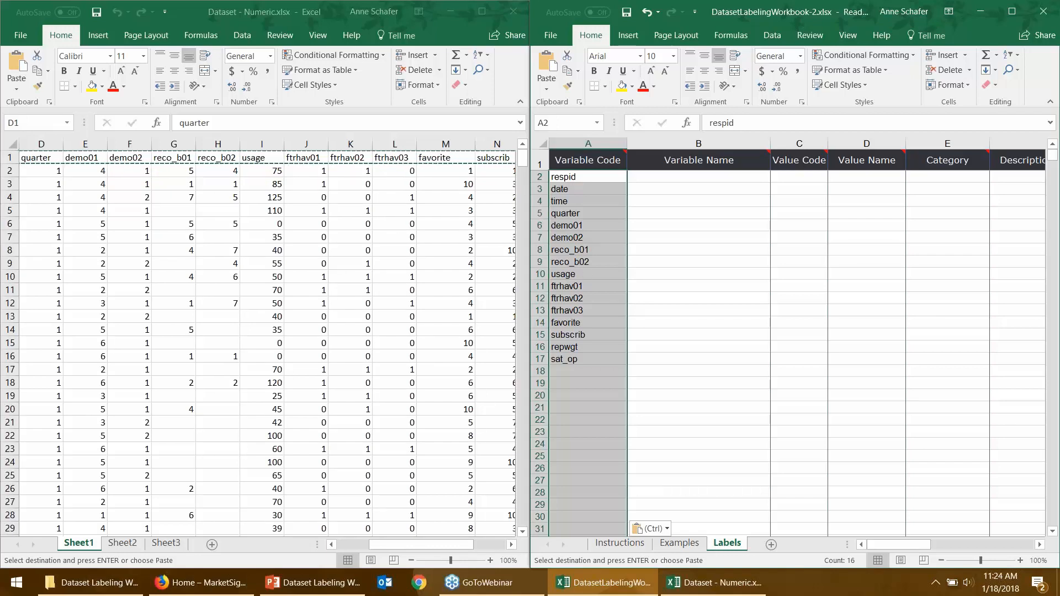
- Insert a blank row above the quarter variable code in row 5, and select the new row
{"action": "left_click", "coordinate": [563, 212]}
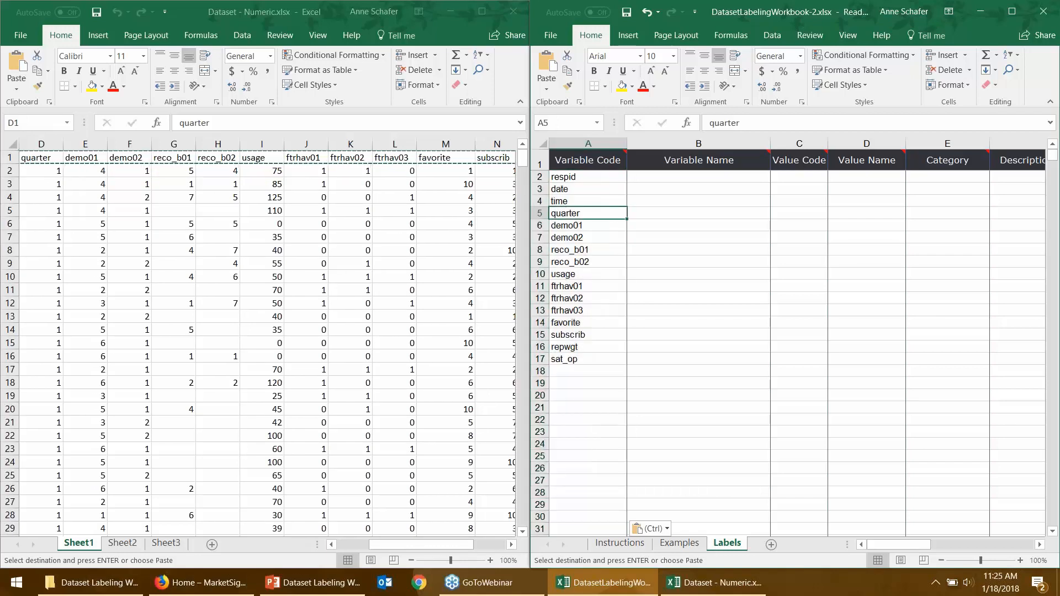
{"action": "right_click", "coordinate": [540, 213]}
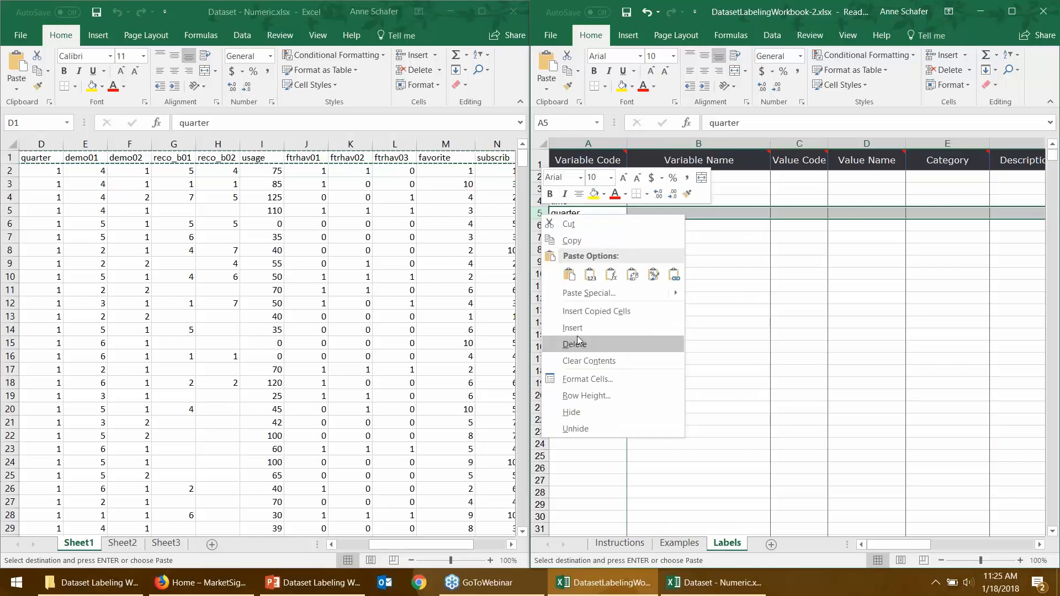
{"action": "key", "text": "Escape"}
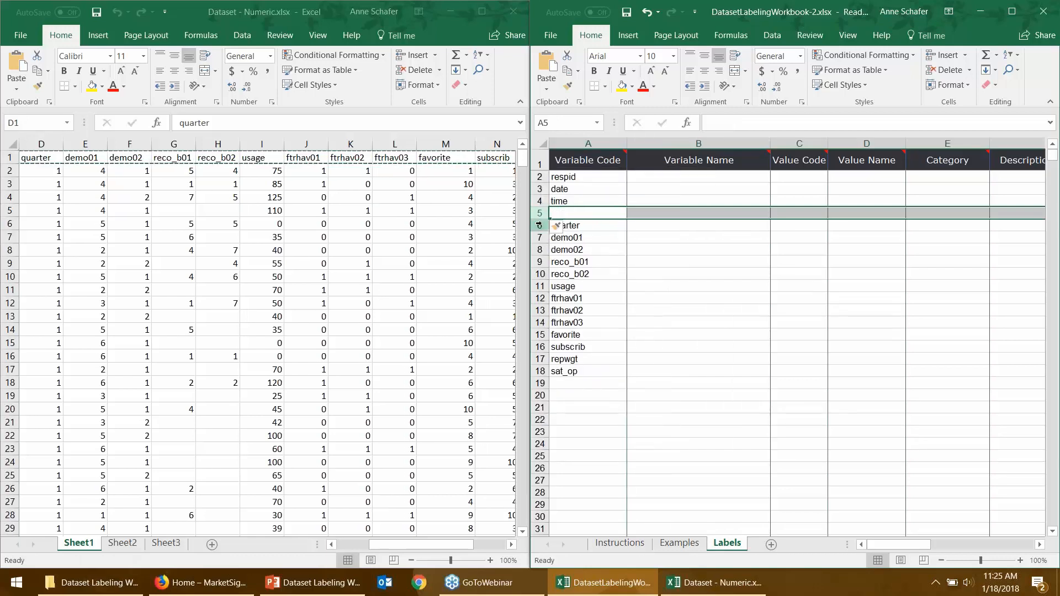
{"action": "key", "text": "Up"}
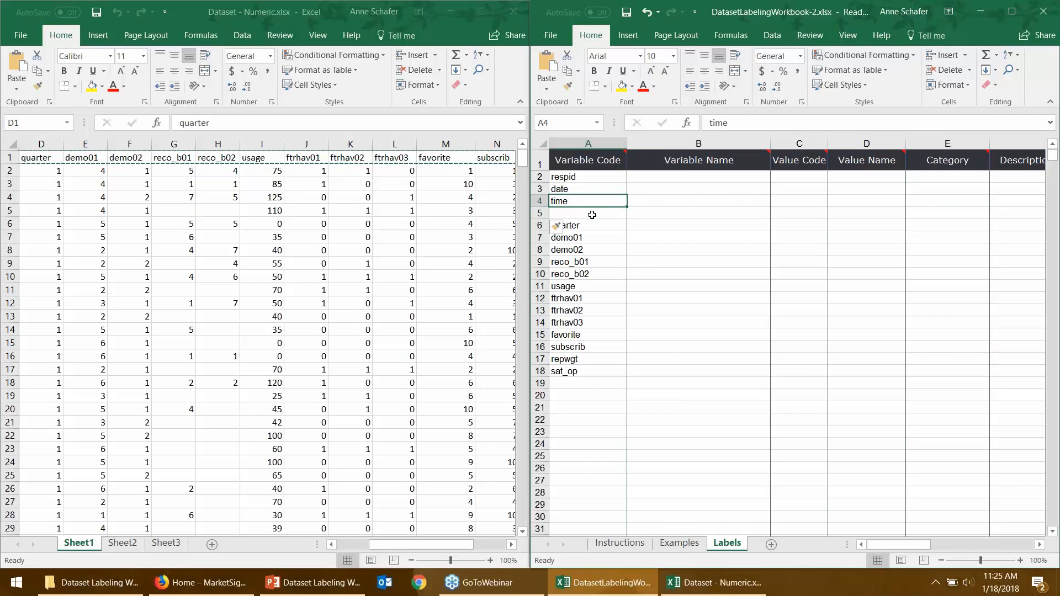
{"action": "left_click", "coordinate": [587, 224]}
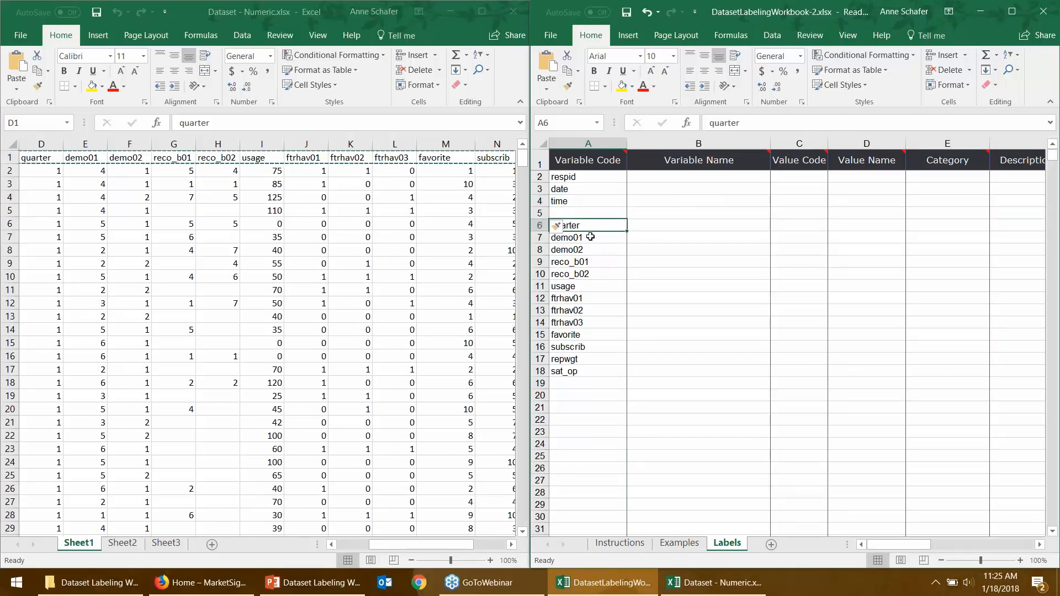
{"action": "key", "text": "Up"}
{"action": "key", "text": "shift+space"}
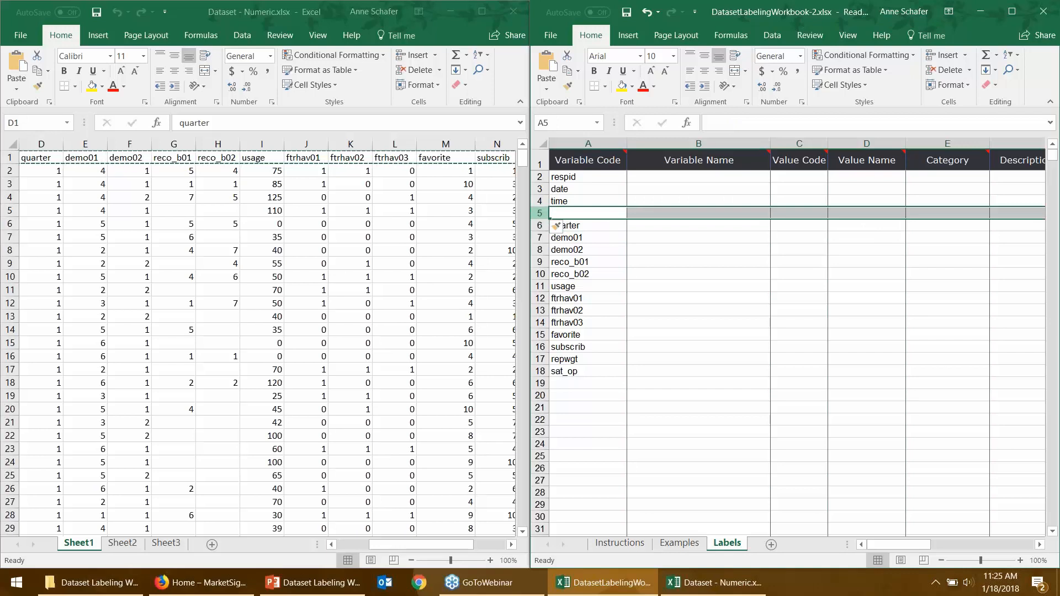
- Insert twelve blank rows between quarter and demo01 by using the whole rows 7 to 18, demo01 to sat_op, as the selection
{"action": "left_click", "coordinate": [582, 237]}
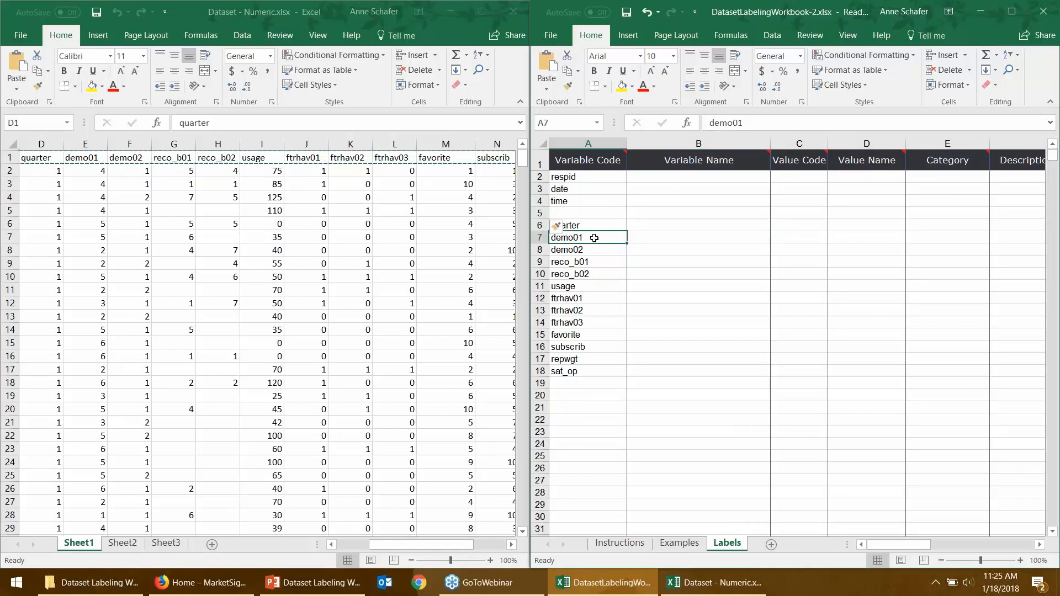
{"action": "left_click_drag", "start_coordinate": [594, 238], "coordinate": [590, 372]}
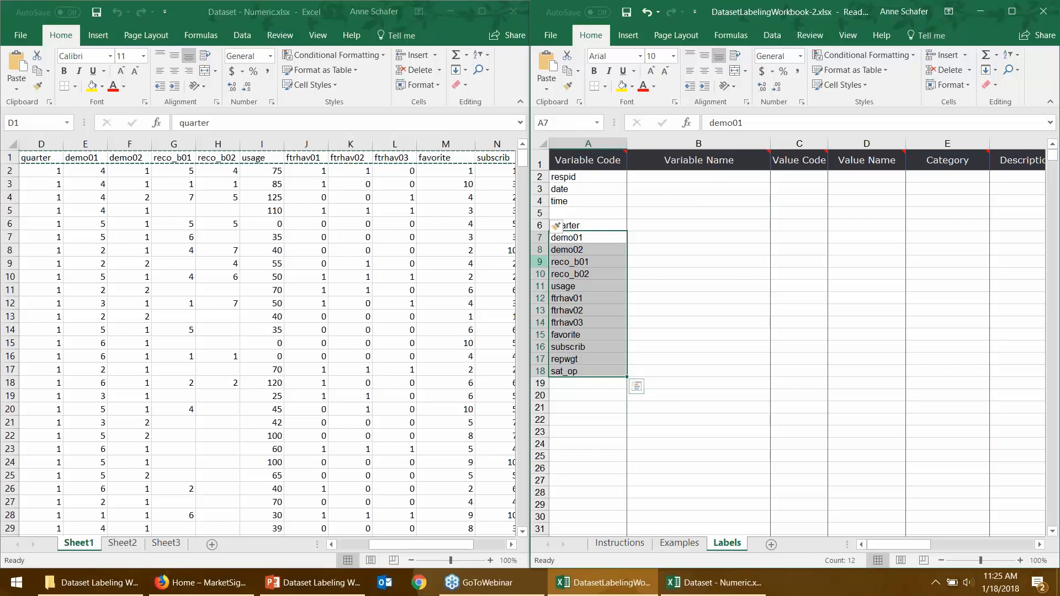
{"action": "right_click", "coordinate": [540, 238]}
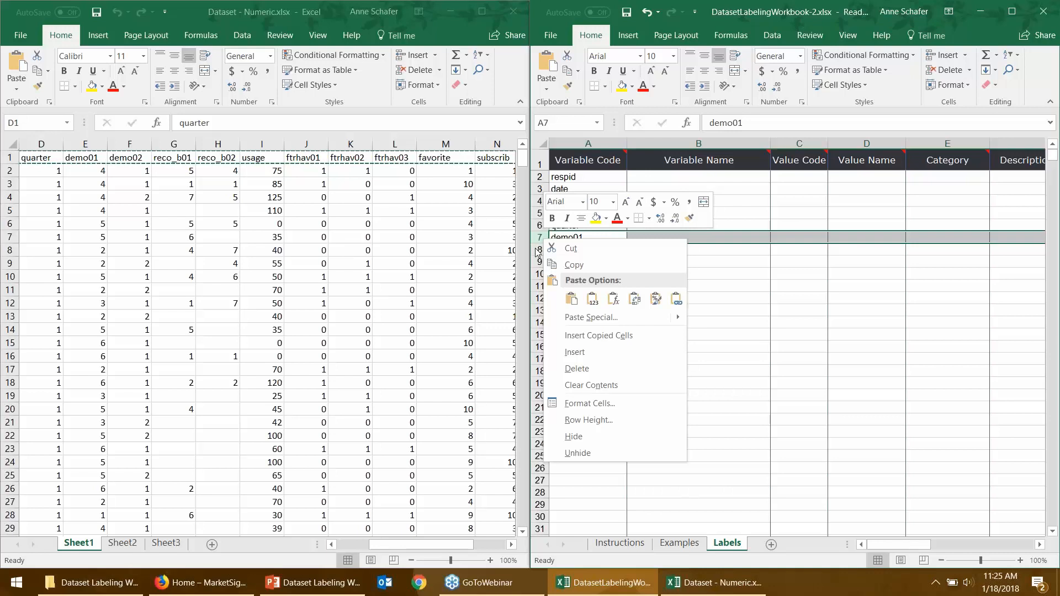
{"action": "key", "text": "Escape"}
{"action": "left_click_drag", "start_coordinate": [540, 239], "coordinate": [538, 366]}
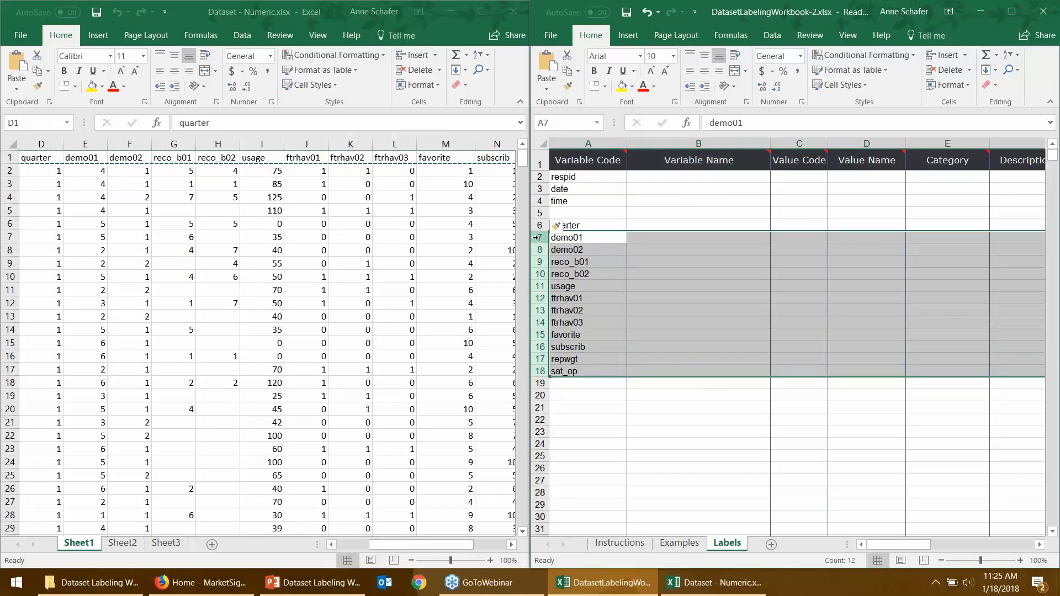
{"action": "right_click", "coordinate": [536, 237]}
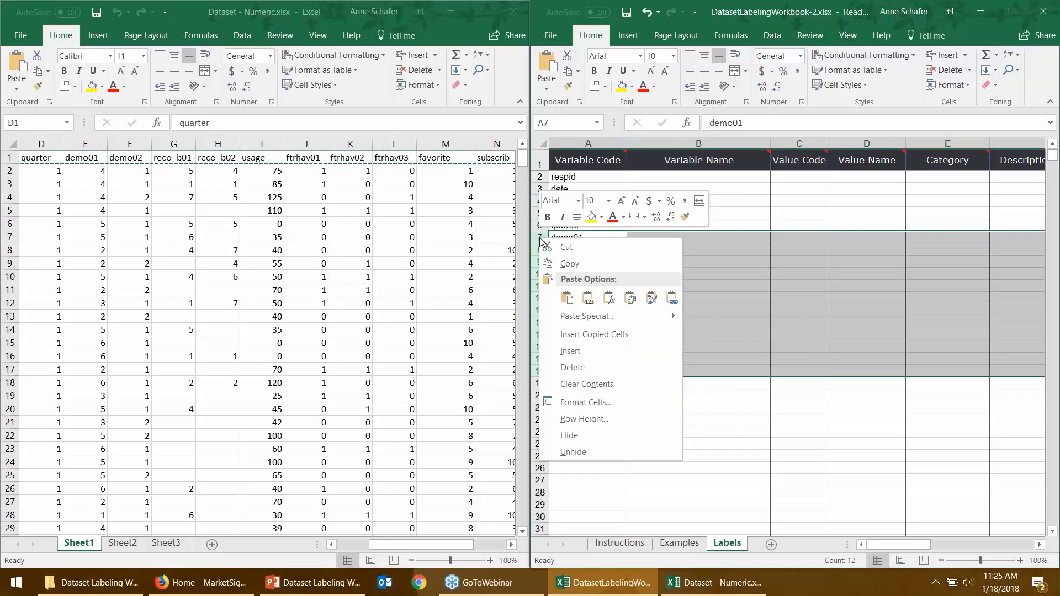
{"action": "left_click", "coordinate": [571, 351]}
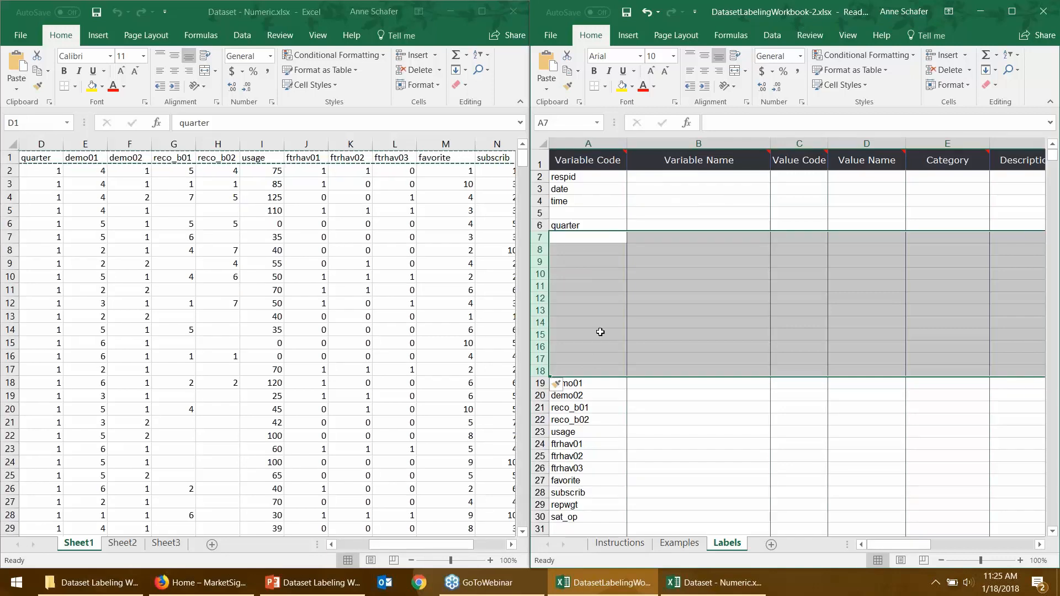
- Shade the quarter block in rows 6 to 18 light orange, and undo the shading
{"action": "scroll", "coordinate": [599, 332], "scroll_direction": "down", "scroll_amount": 1}
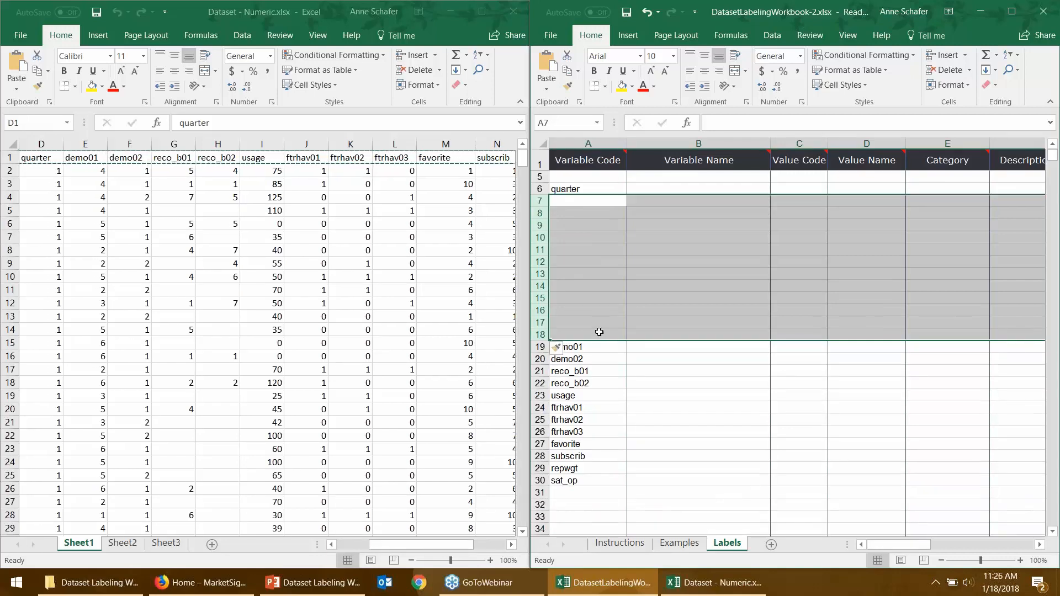
{"action": "left_click", "coordinate": [569, 250]}
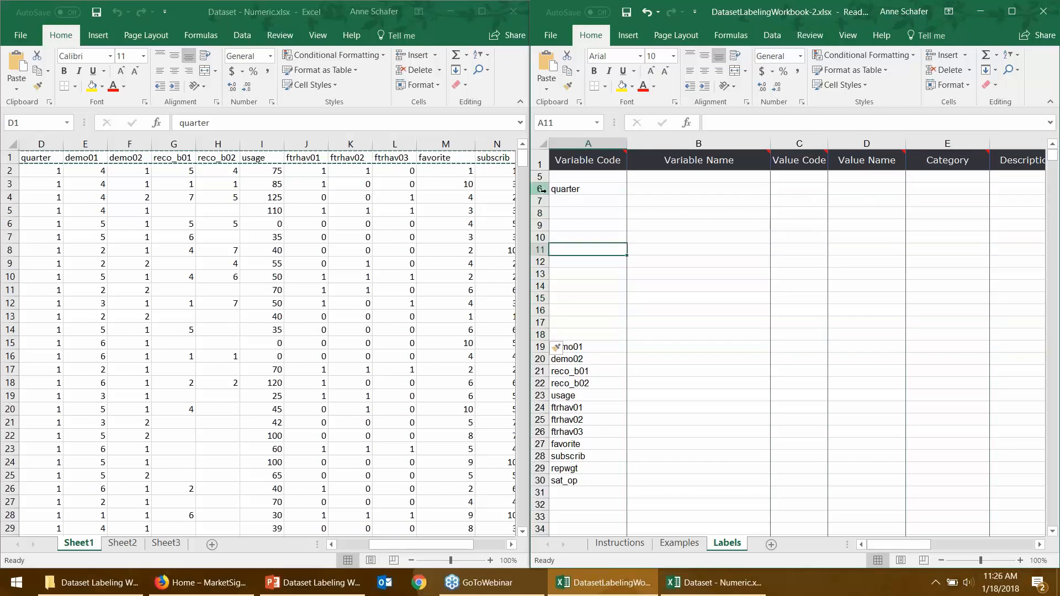
{"action": "left_click_drag", "start_coordinate": [542, 190], "coordinate": [551, 331]}
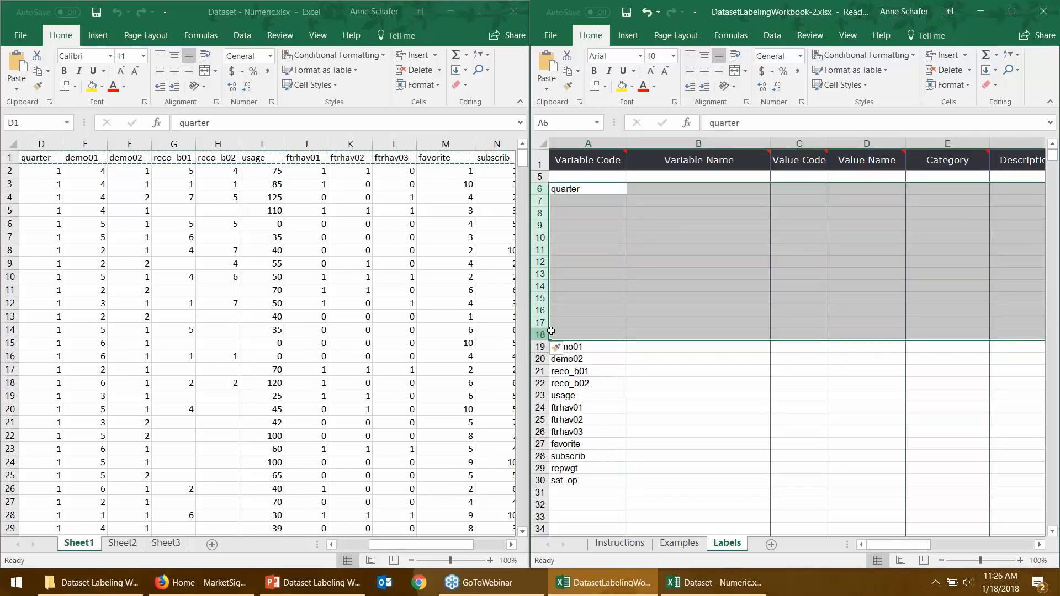
{"action": "left_click", "coordinate": [633, 86]}
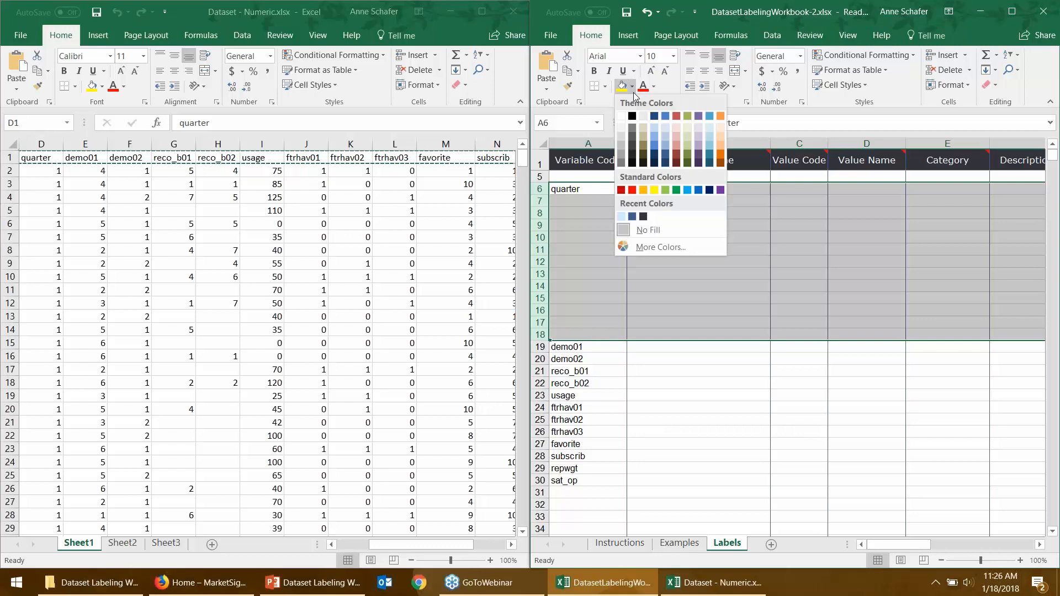
{"action": "left_click", "coordinate": [720, 127]}
{"action": "left_click", "coordinate": [664, 261]}
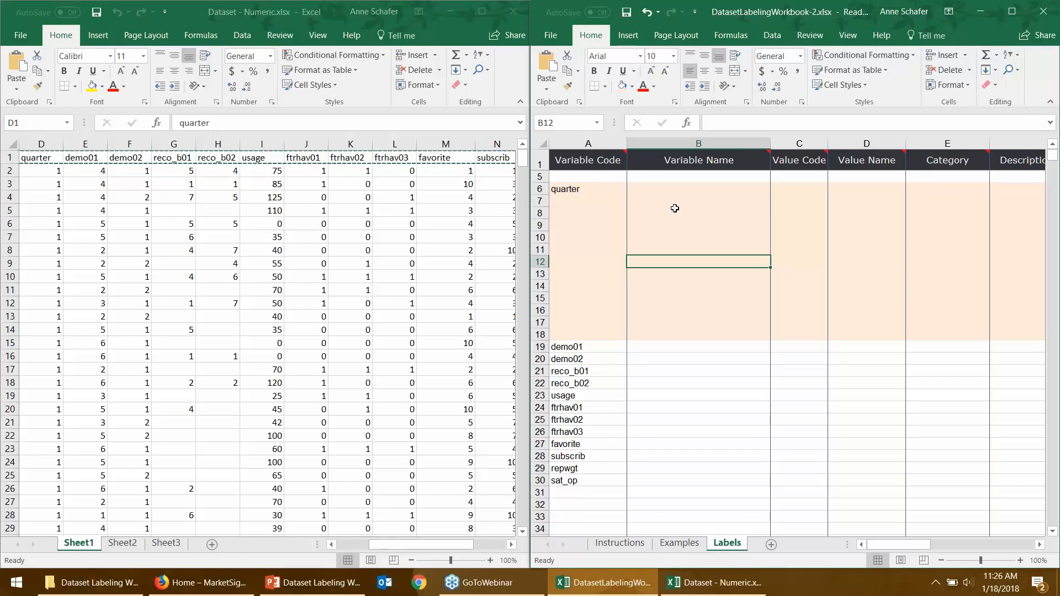
{"action": "key", "text": "ctrl+z"}
{"action": "scroll", "coordinate": [702, 204], "scroll_direction": "up", "scroll_amount": 1}
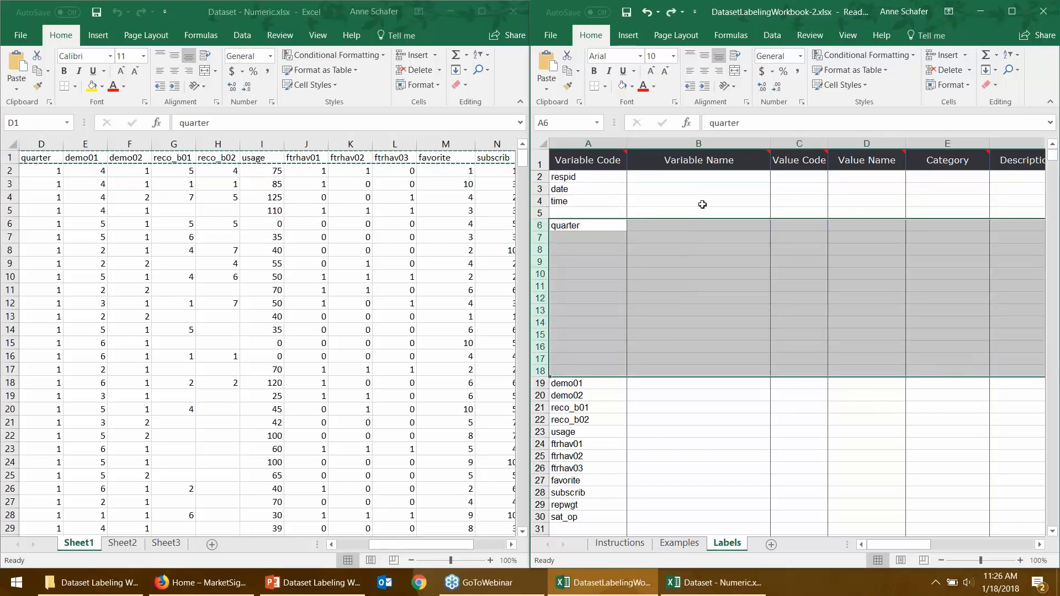
- Enter the value codes 1 and 2 for quarter in C6 and C7
{"action": "left_click", "coordinate": [788, 226]}
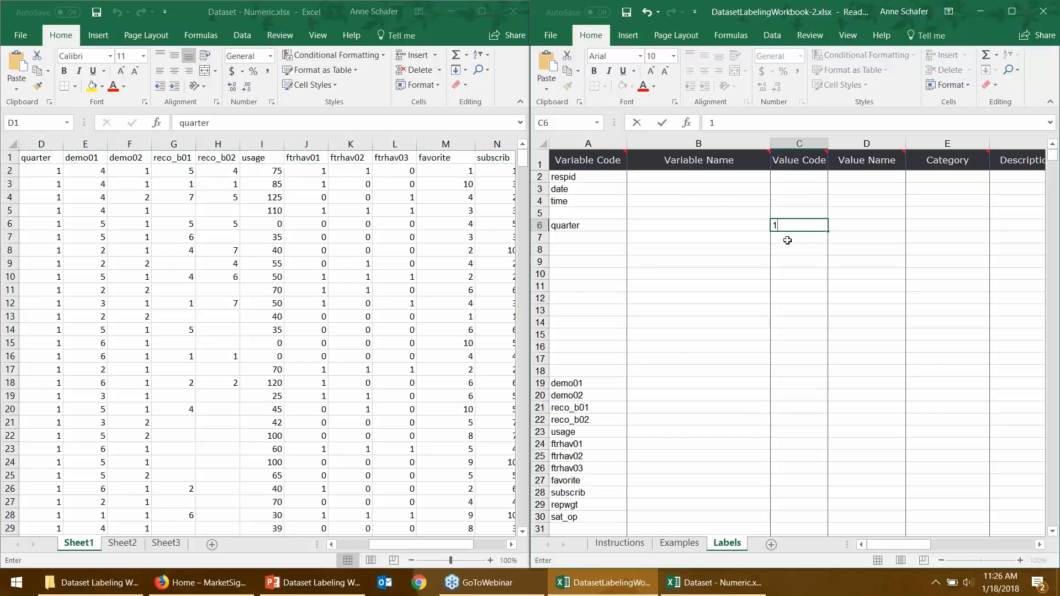
{"action": "type", "text": "1"}
{"action": "key", "text": "Return"}
{"action": "type", "text": "2"}
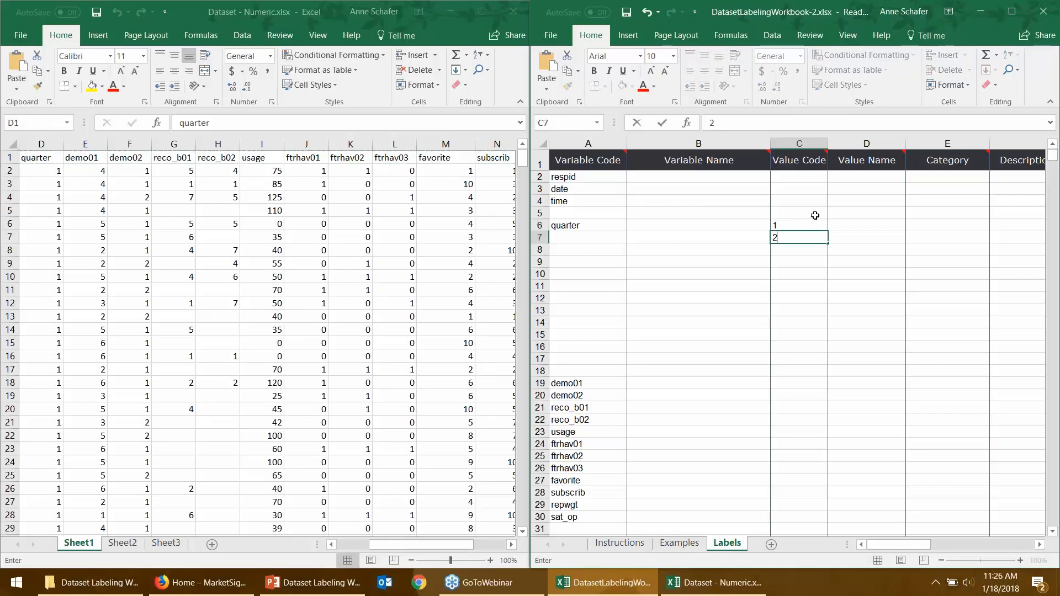
{"action": "left_click", "coordinate": [795, 227]}
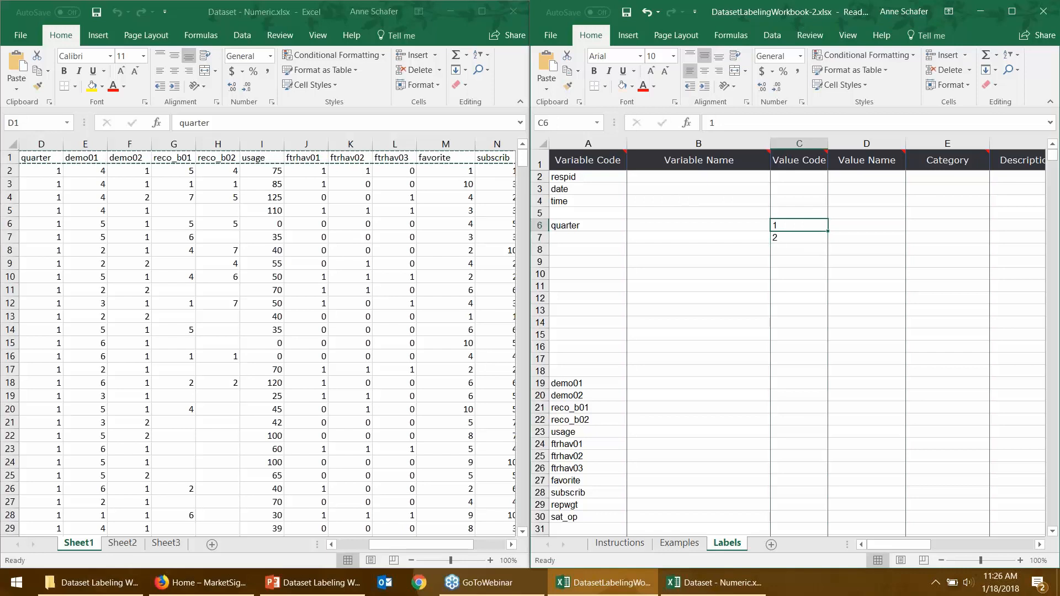
- Extend the quarter value codes as a series from 1 to 12 down to C17, and undo the fill
{"action": "left_click_drag", "start_coordinate": [806, 228], "coordinate": [810, 242]}
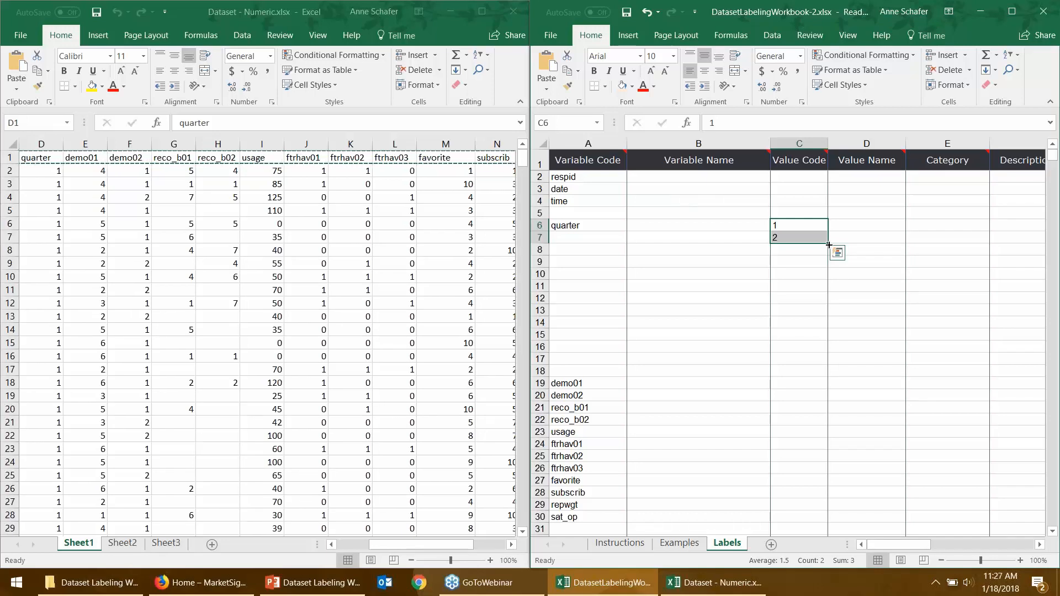
{"action": "left_click_drag", "start_coordinate": [829, 245], "coordinate": [830, 369]}
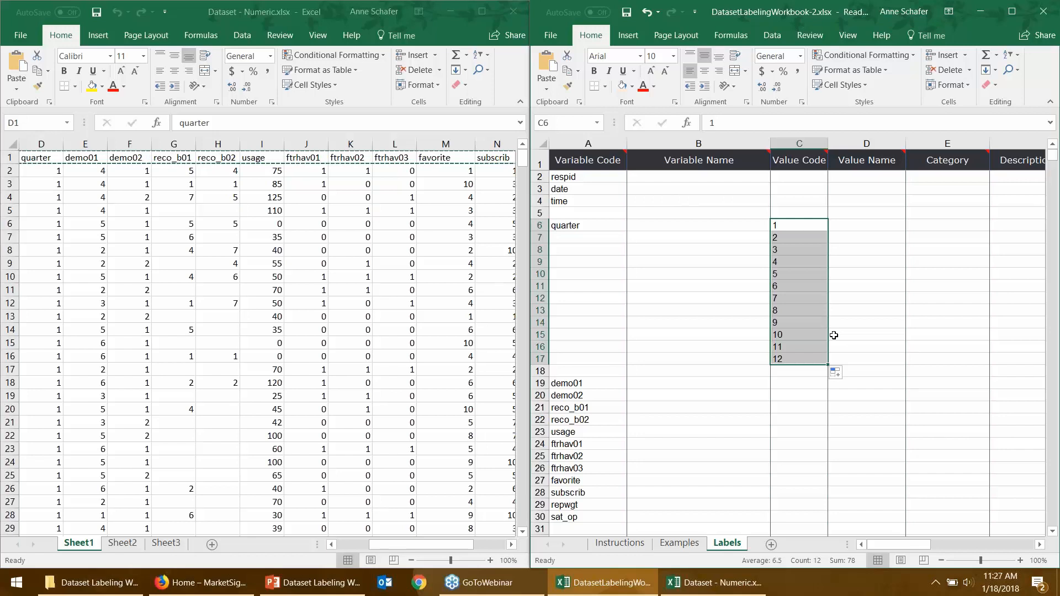
{"action": "right_click", "coordinate": [784, 227]}
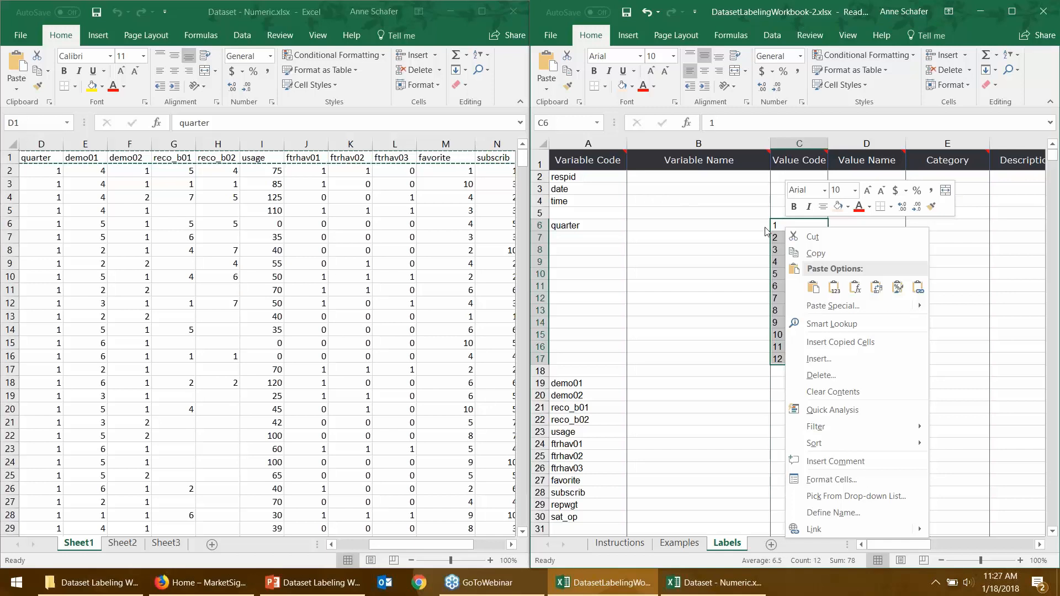
{"action": "key", "text": "Escape"}
{"action": "key", "text": "ctrl+z"}
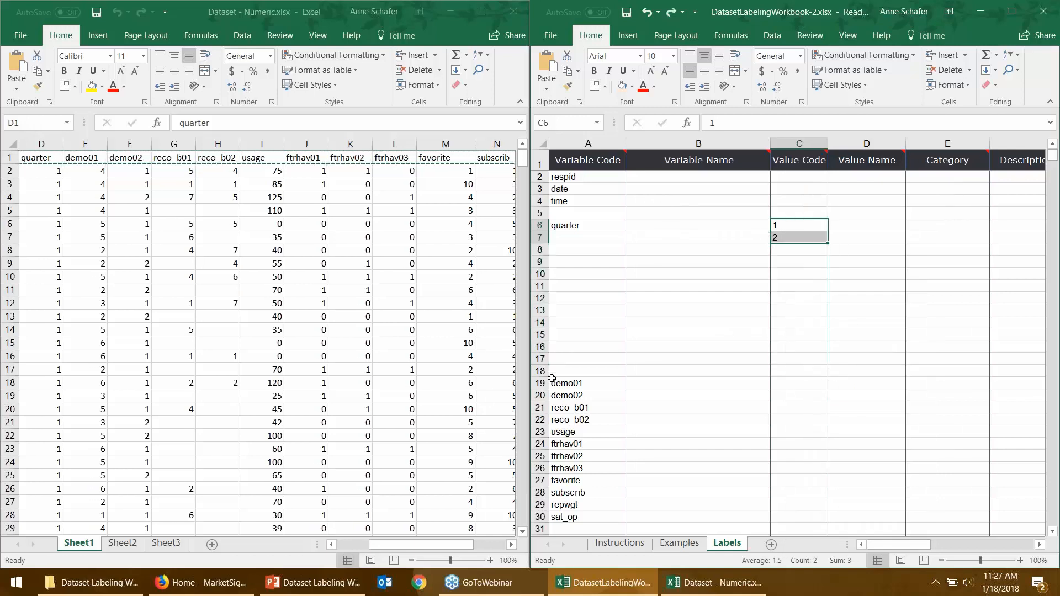
- Insert seven blank rows between reco_b01 and reco_b02, using whole rows 22 to 28 as the selection
{"action": "left_click", "coordinate": [537, 408]}
{"action": "scroll", "coordinate": [536, 386], "scroll_direction": "down", "scroll_amount": 1}
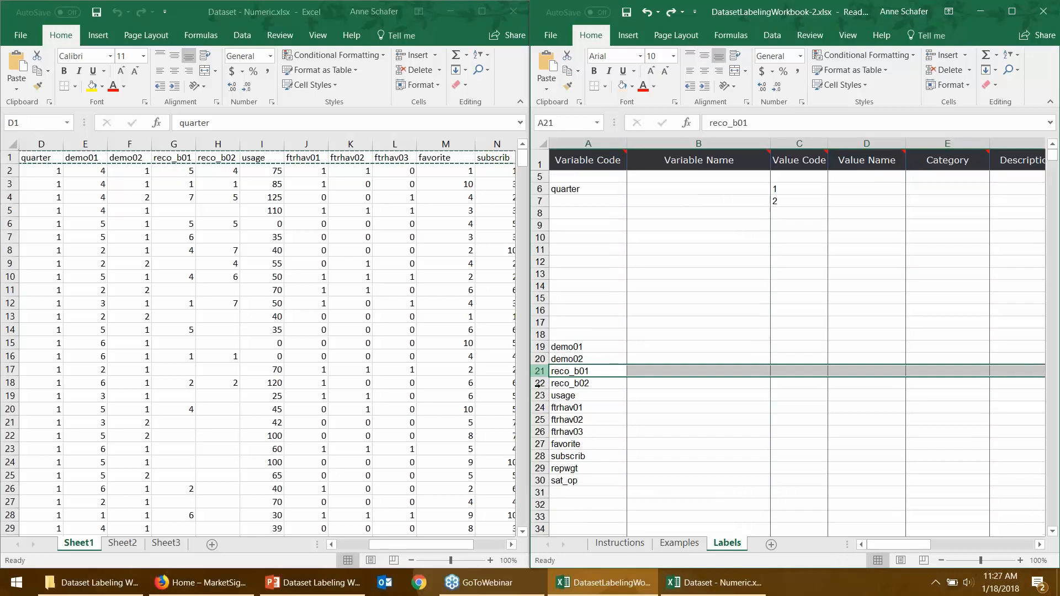
{"action": "scroll", "coordinate": [539, 358], "scroll_direction": "down", "scroll_amount": 1}
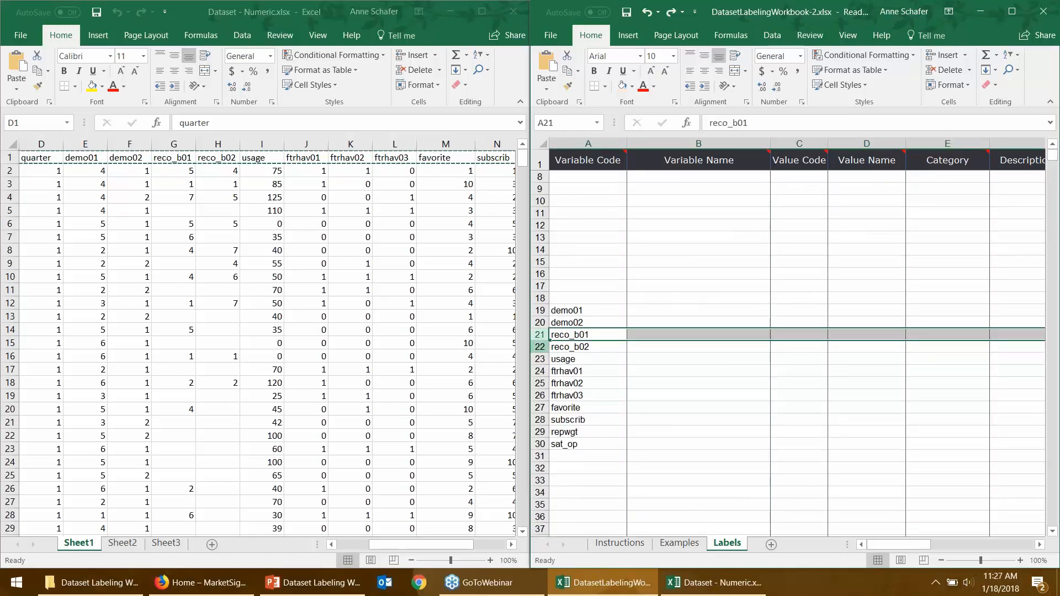
{"action": "left_click", "coordinate": [540, 347]}
{"action": "left_click_drag", "start_coordinate": [540, 352], "coordinate": [539, 420]}
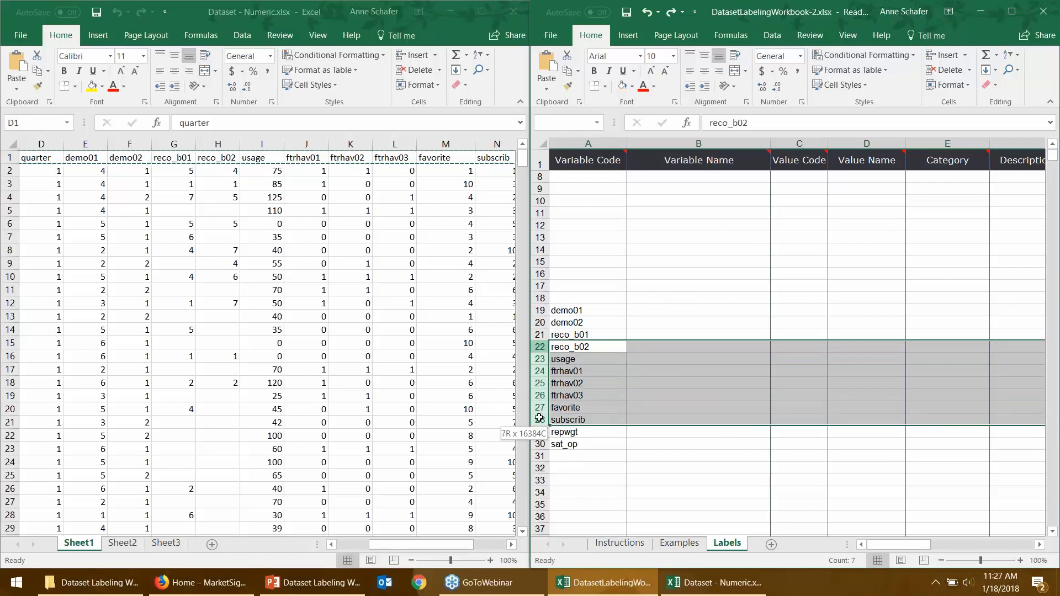
{"action": "right_click", "coordinate": [541, 350]}
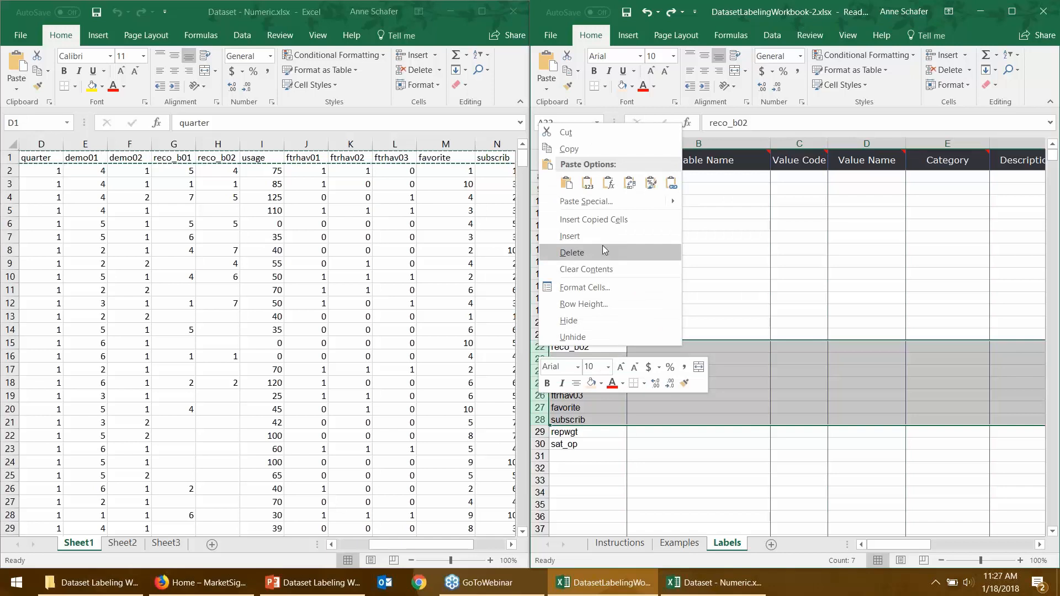
{"action": "left_click", "coordinate": [587, 237]}
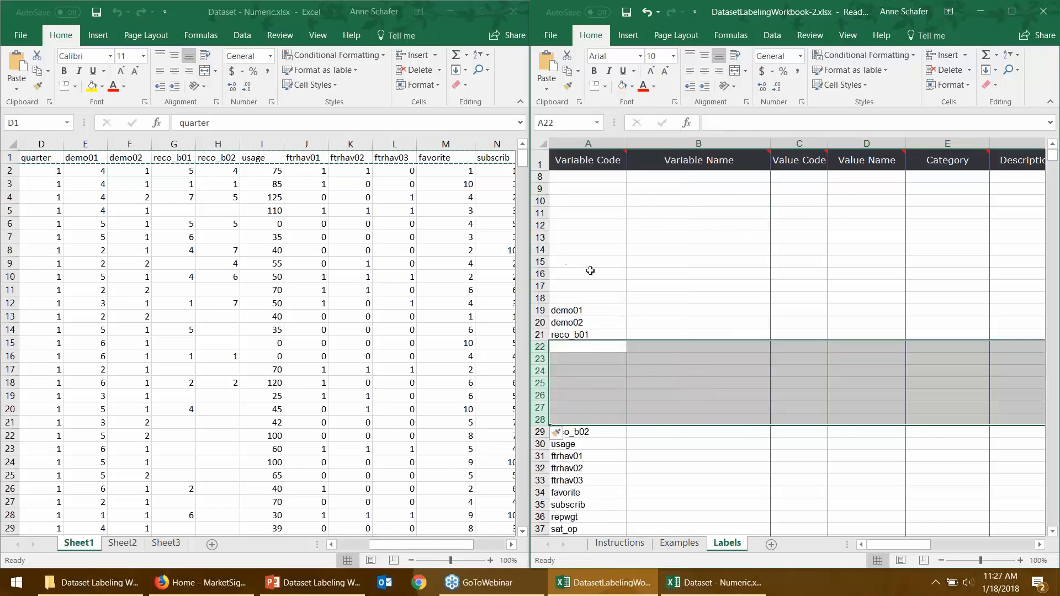
- Enter "Recommed: Communique" as the variable name for reco_b01 in B21
{"action": "left_click", "coordinate": [569, 334]}
{"action": "key", "text": "Tab"}
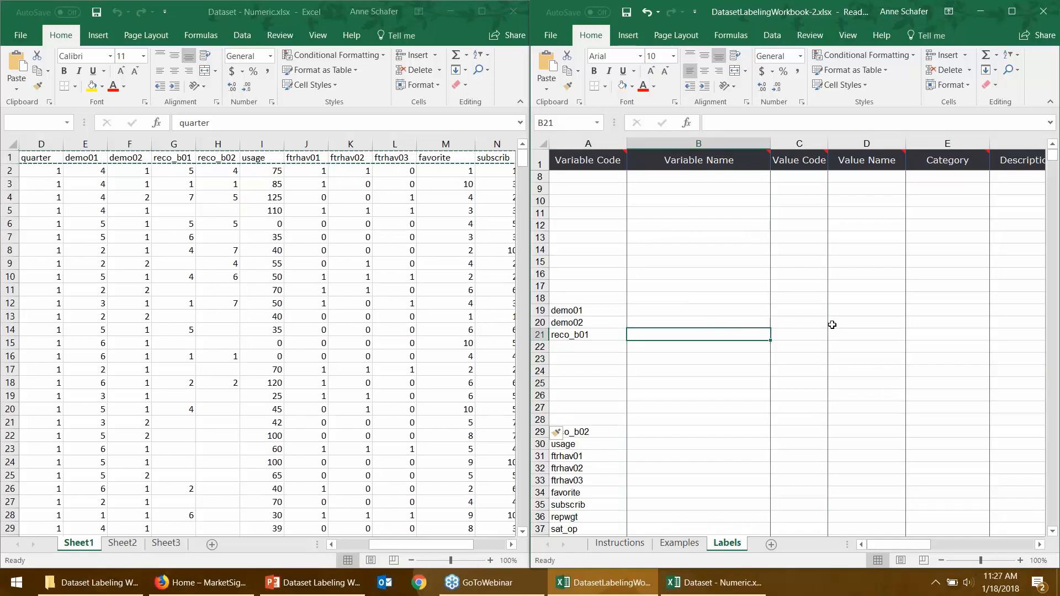
{"action": "type", "text": "Recomme"}
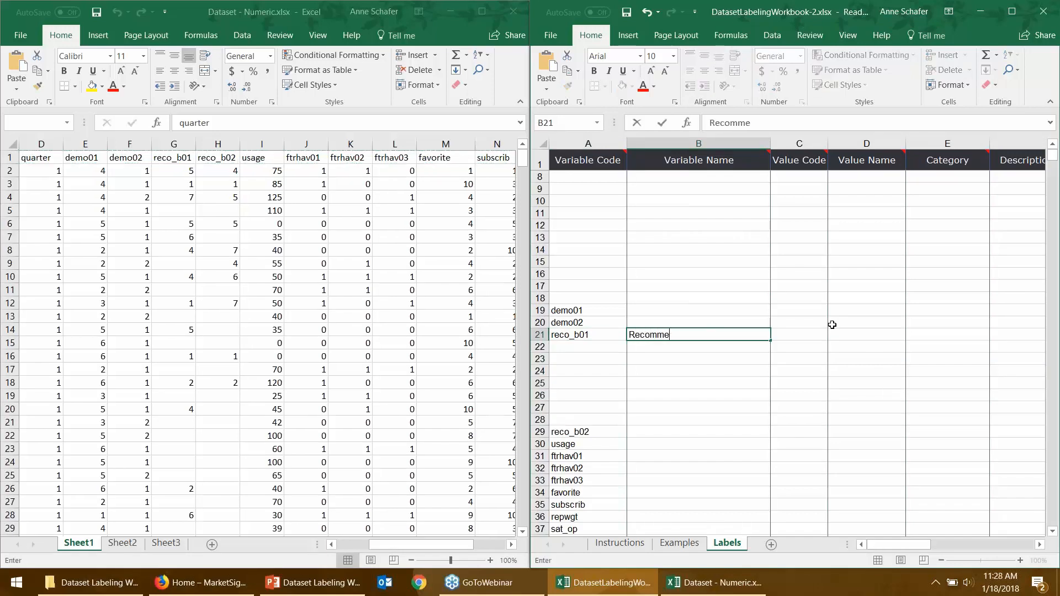
{"action": "type", "text": "d: Communique"}
{"action": "key", "text": "Tab"}
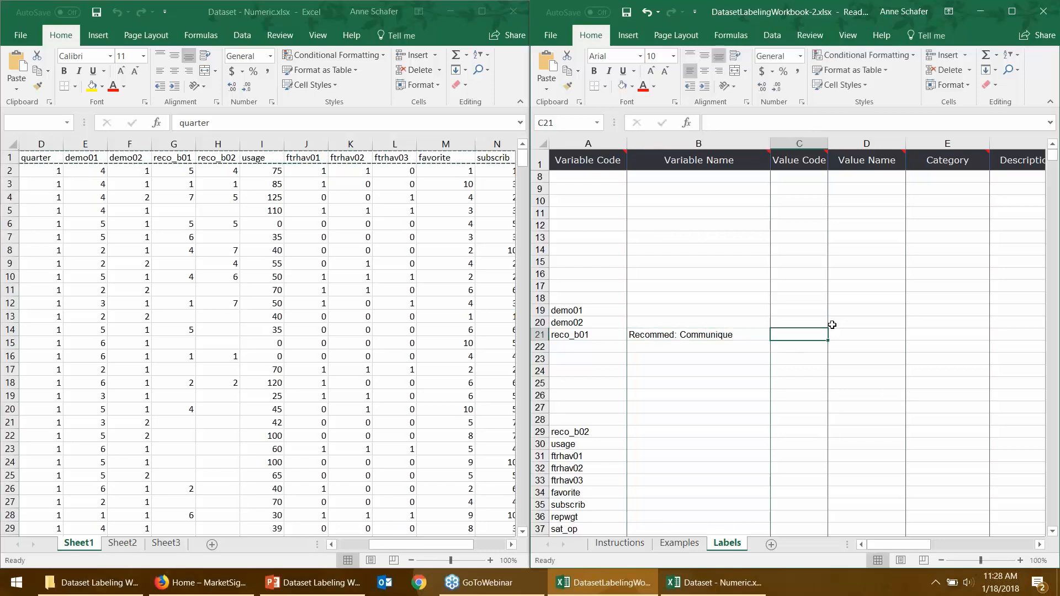
- Enter value code 1 for reco_b01 in C21 and extend it as a series from 1 to 8 down to C28
{"action": "type", "text": "1"}
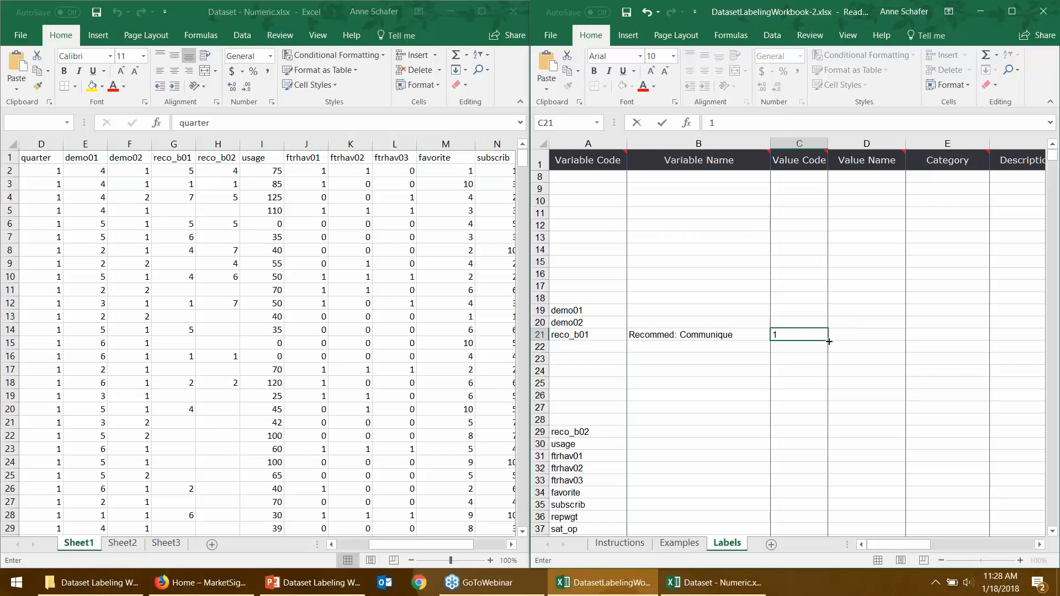
{"action": "left_click_drag", "start_coordinate": [829, 342], "coordinate": [811, 423]}
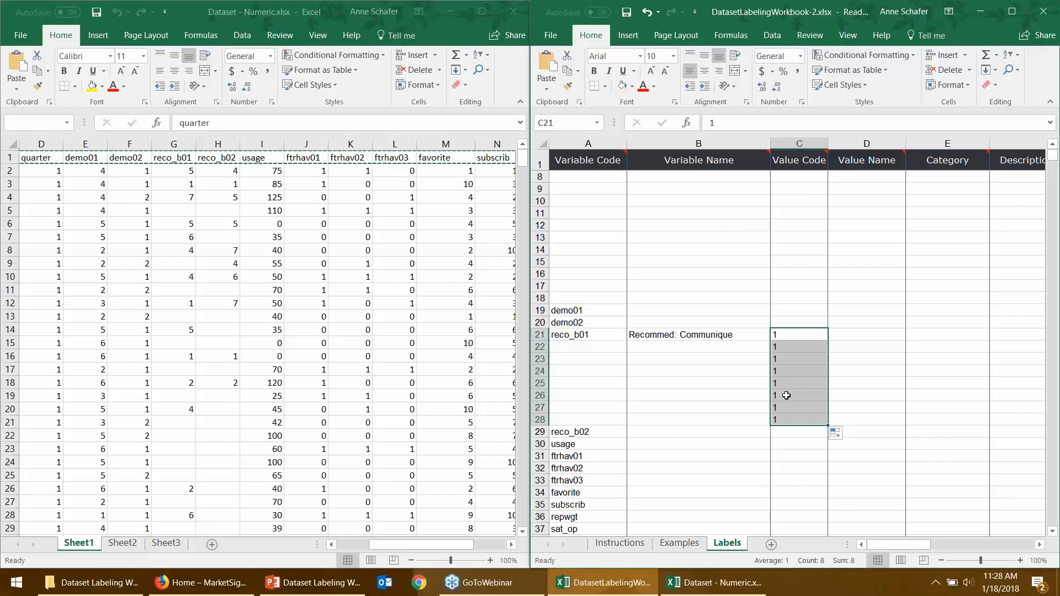
{"action": "left_click", "coordinate": [837, 437]}
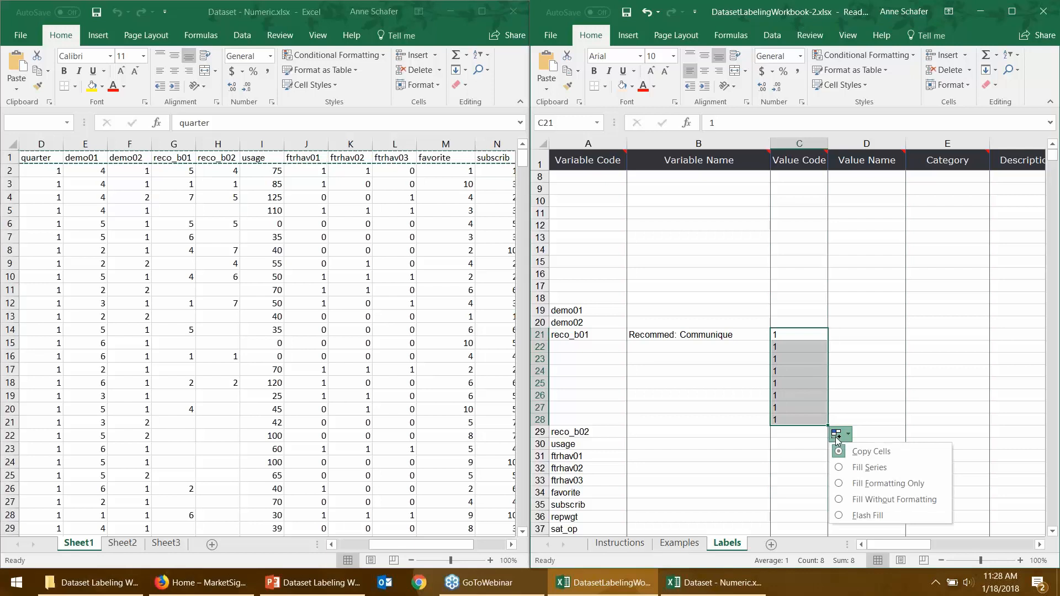
{"action": "left_click", "coordinate": [839, 468]}
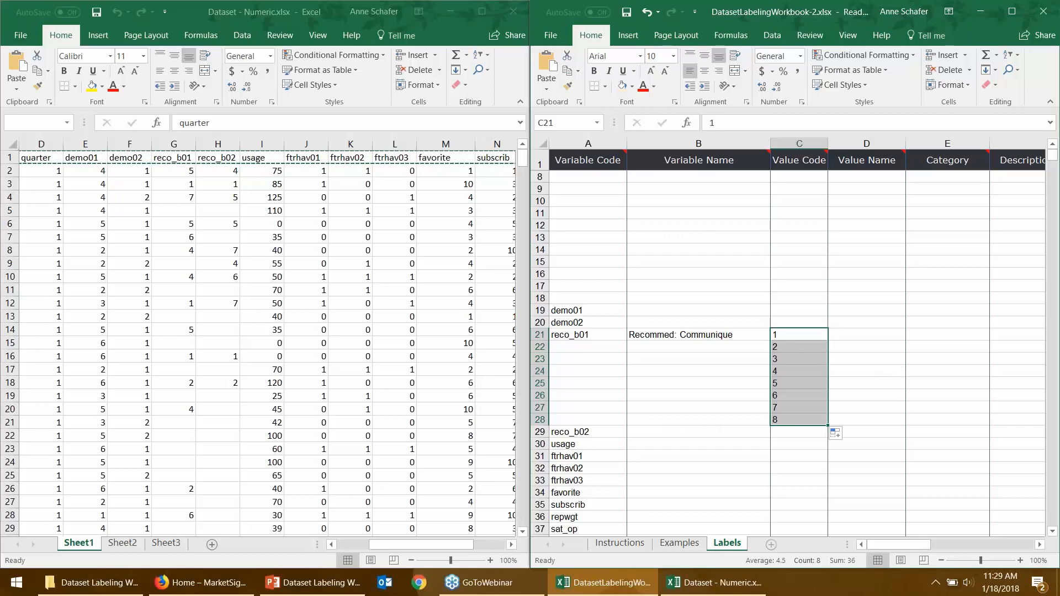
- Switch to MarketSight in Firefox, select Dataset - Numeric (No Workbook), and examine its variables in a new browser tab
{"action": "left_click", "coordinate": [185, 591]}
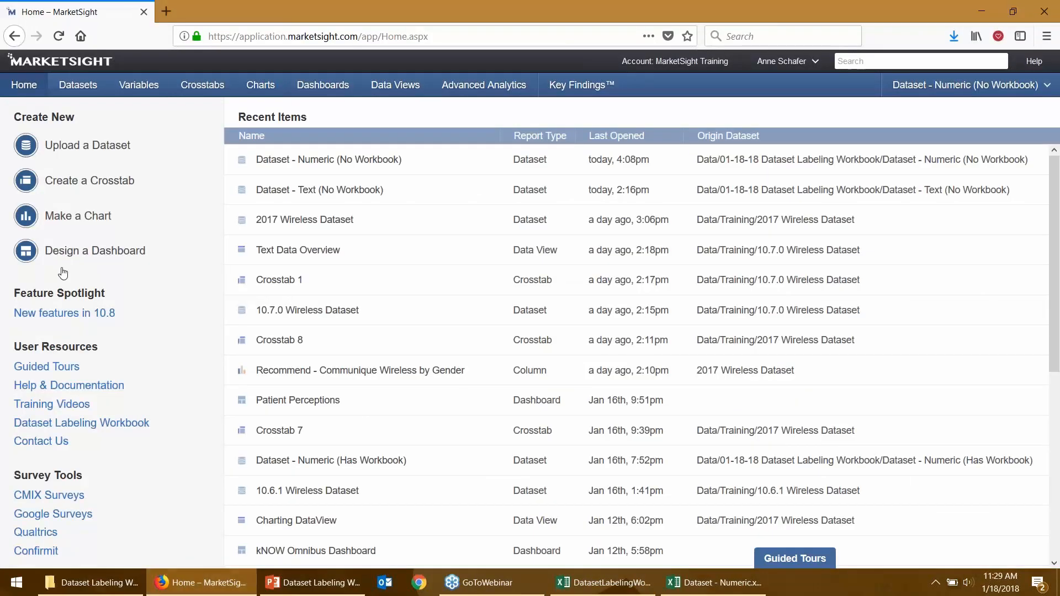
{"action": "left_click", "coordinate": [80, 86]}
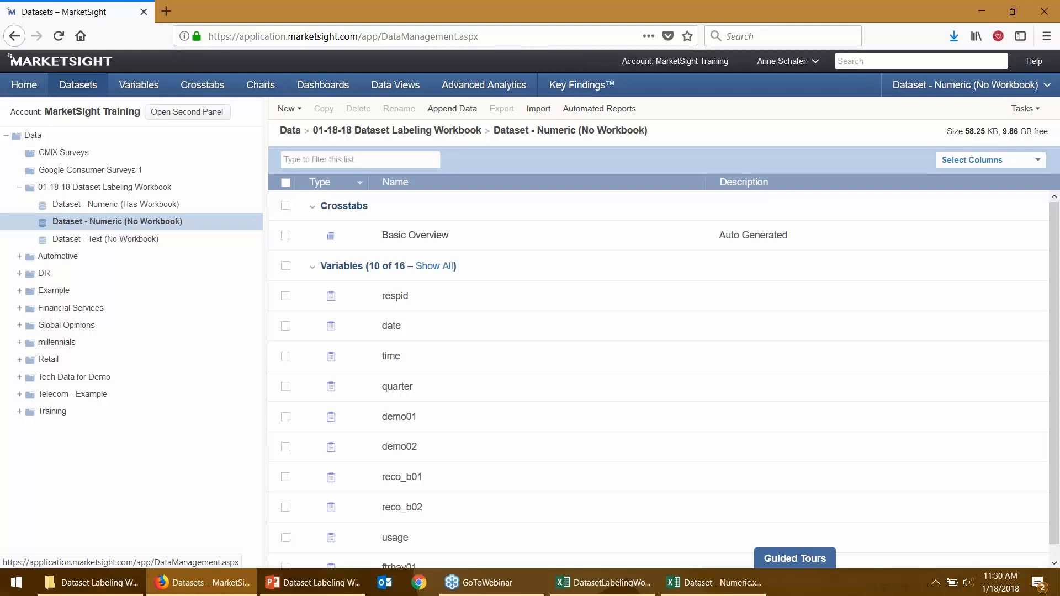
{"action": "left_click", "coordinate": [137, 226]}
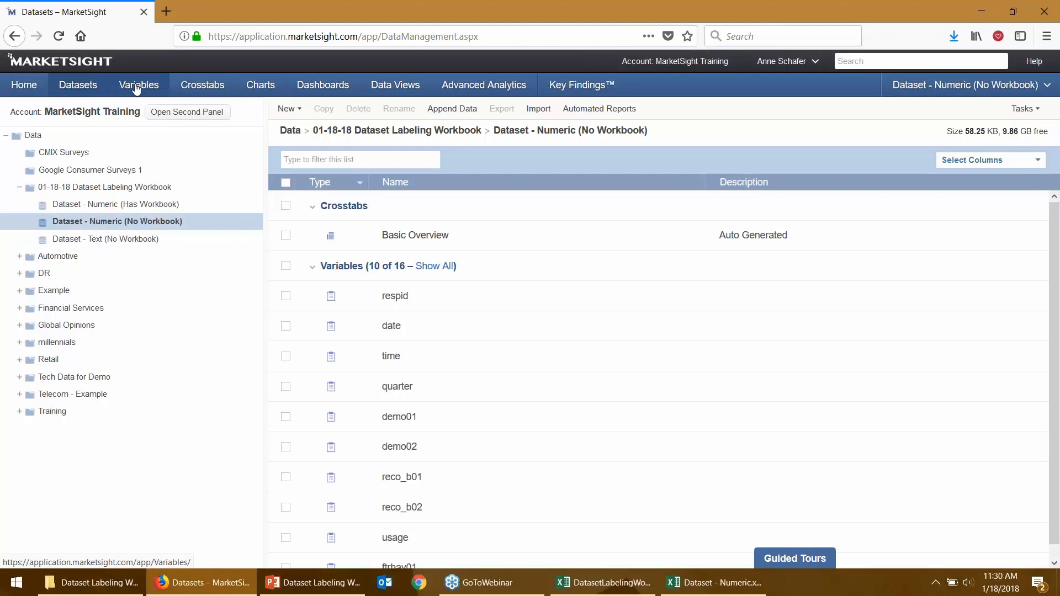
{"action": "right_click", "coordinate": [137, 88]}
{"action": "left_click", "coordinate": [165, 95]}
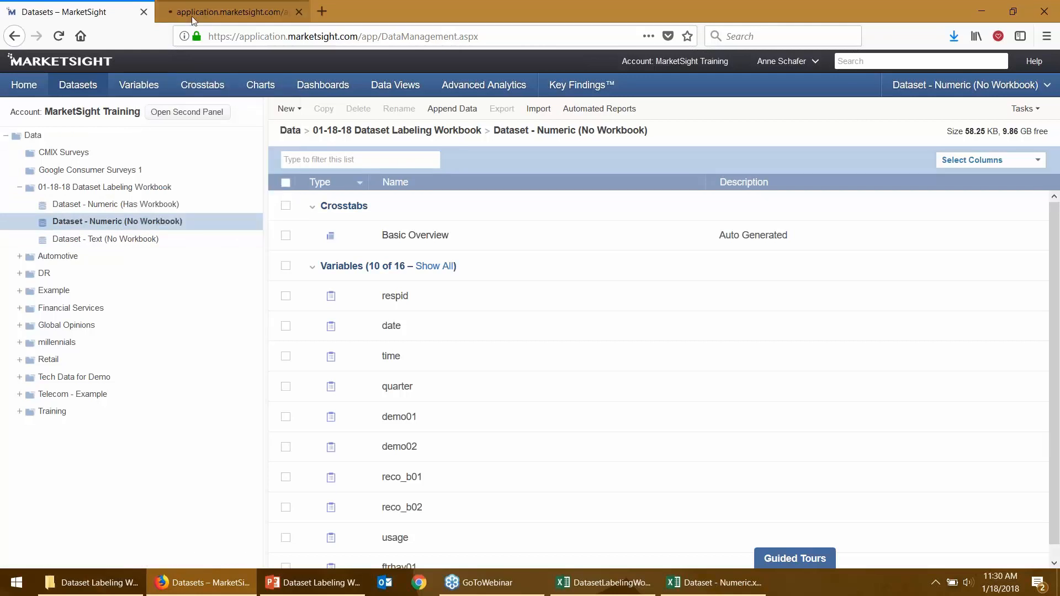
{"action": "left_click", "coordinate": [192, 19]}
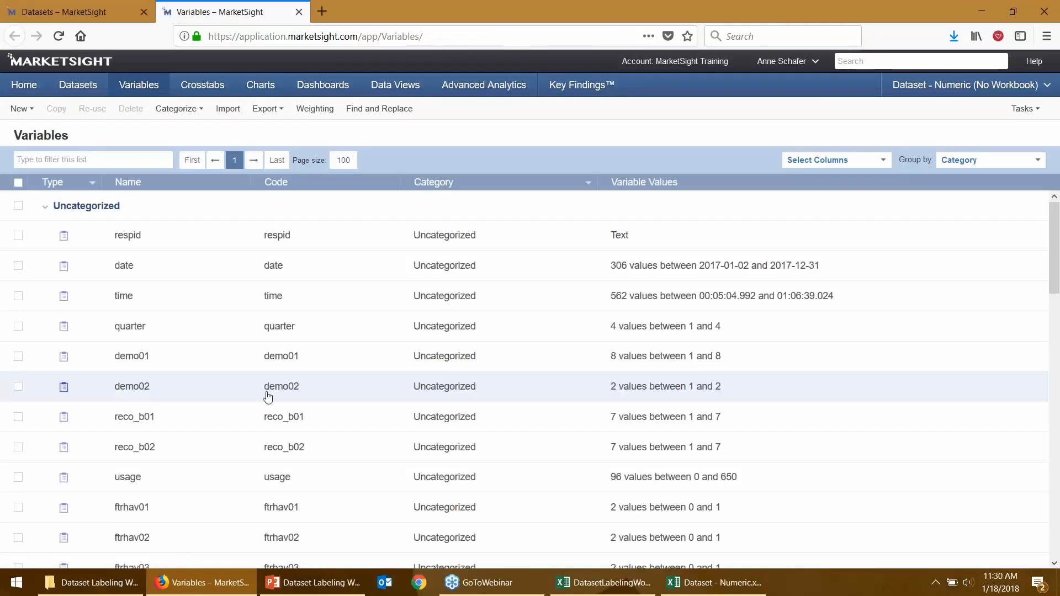
{"action": "scroll", "coordinate": [266, 397], "scroll_direction": "down", "scroll_amount": 1}
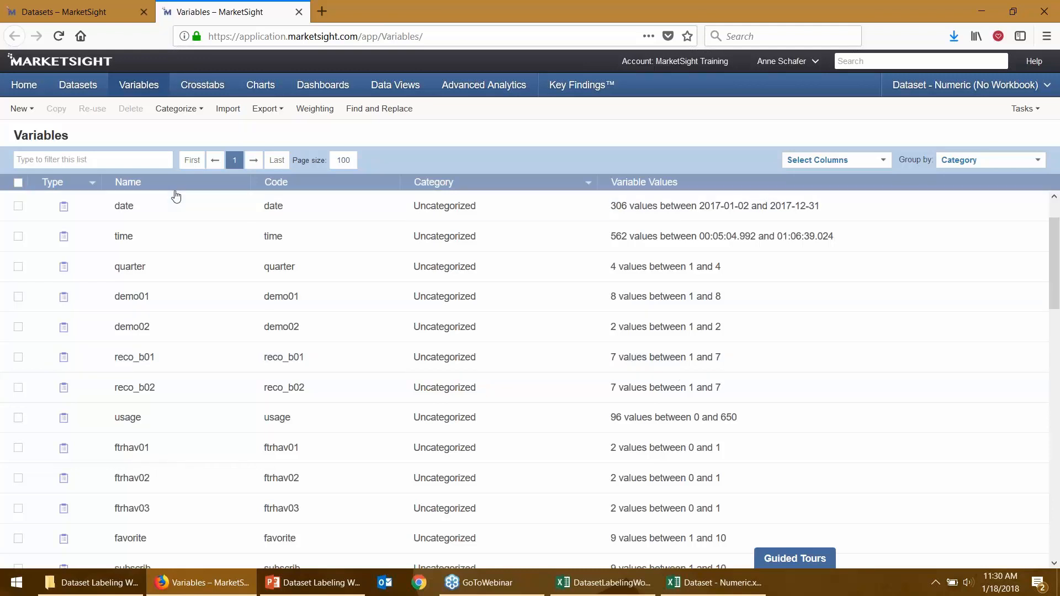
- In the properties of Dataset - Numeric (No Workbook), choose DatasetLabelingWorkbook - Complete.xlsx as the replacement labels file
{"action": "left_click", "coordinate": [107, 16]}
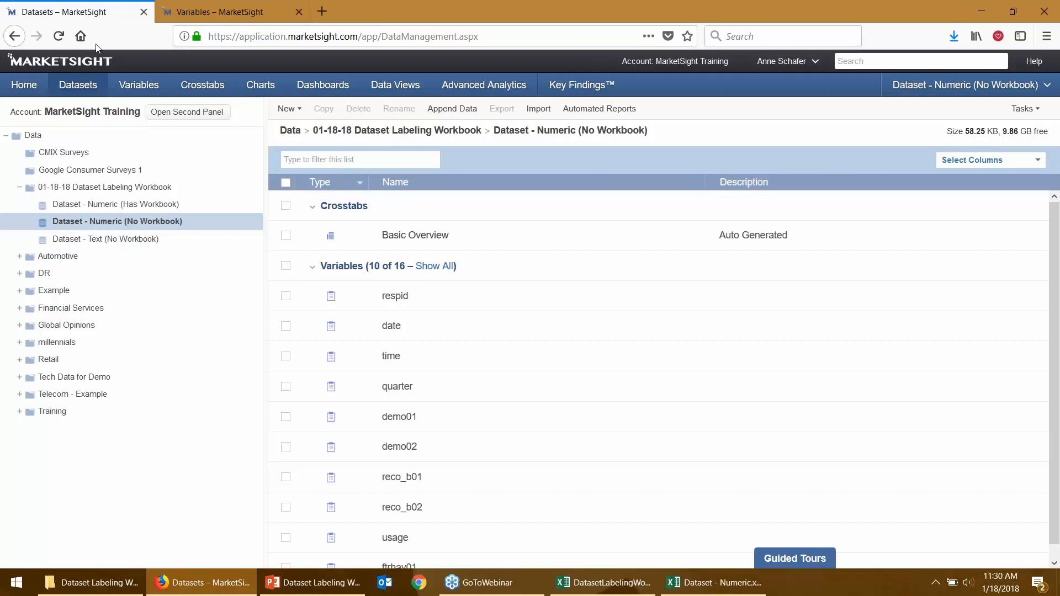
{"action": "right_click", "coordinate": [104, 229]}
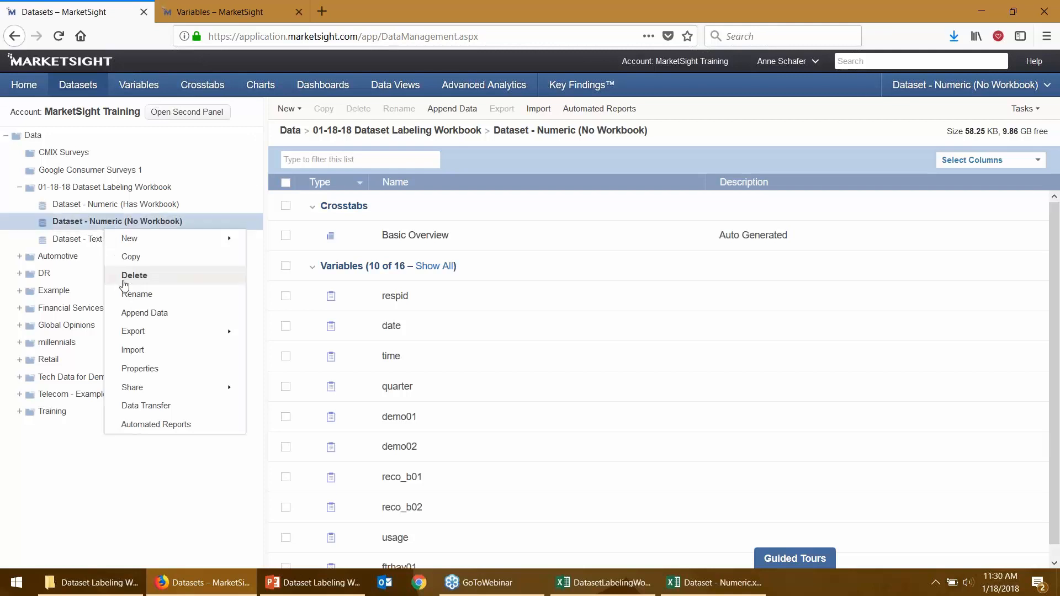
{"action": "left_click", "coordinate": [135, 368]}
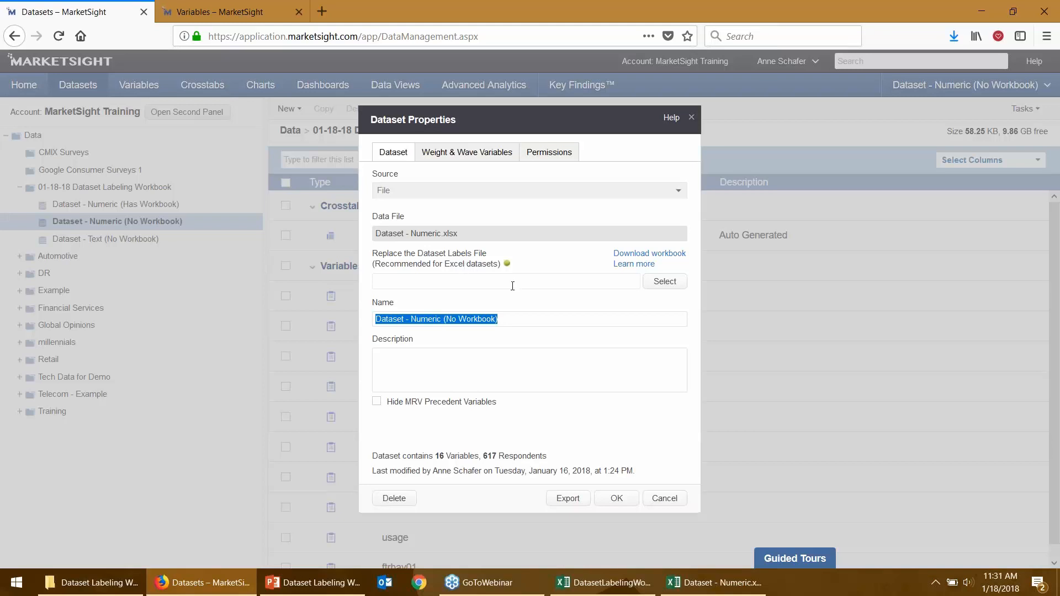
{"action": "left_click", "coordinate": [666, 283]}
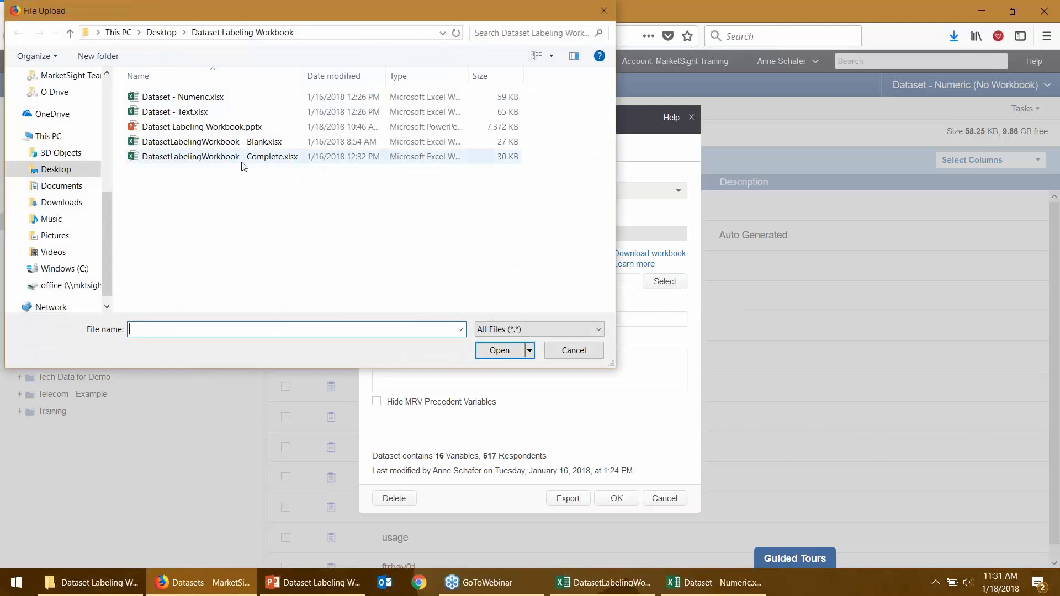
{"action": "double_click", "coordinate": [186, 159]}
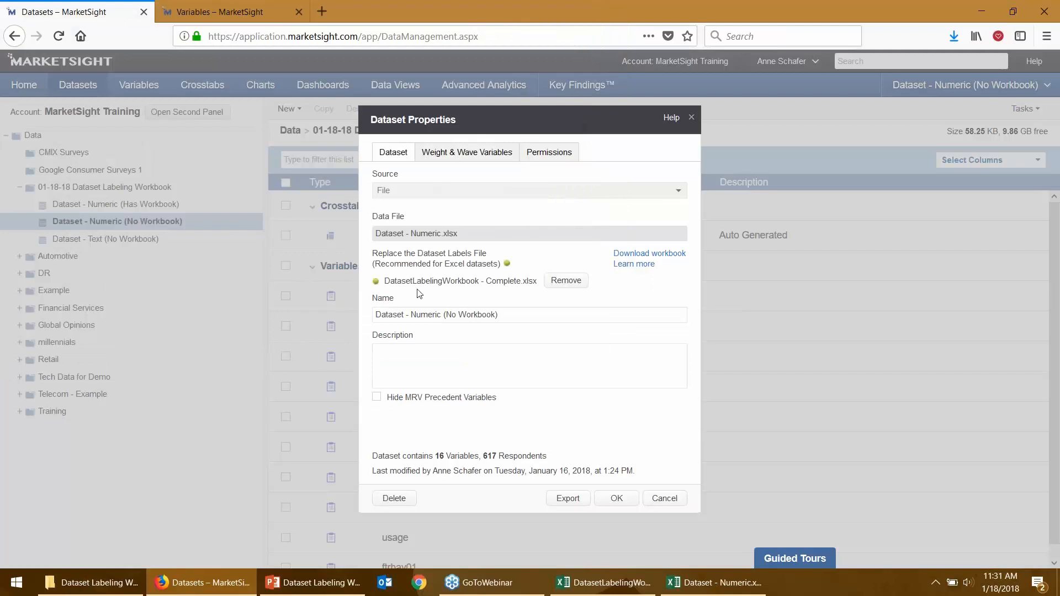
- Rename the dataset as Dataset - Numeric (Has Workbook2) and apply the property updates
{"action": "left_click", "coordinate": [454, 314]}
{"action": "key", "text": "BackSpace"}
{"action": "key", "text": "Delete"}
{"action": "type", "text": "Has"}
{"action": "left_click", "coordinate": [618, 499]}
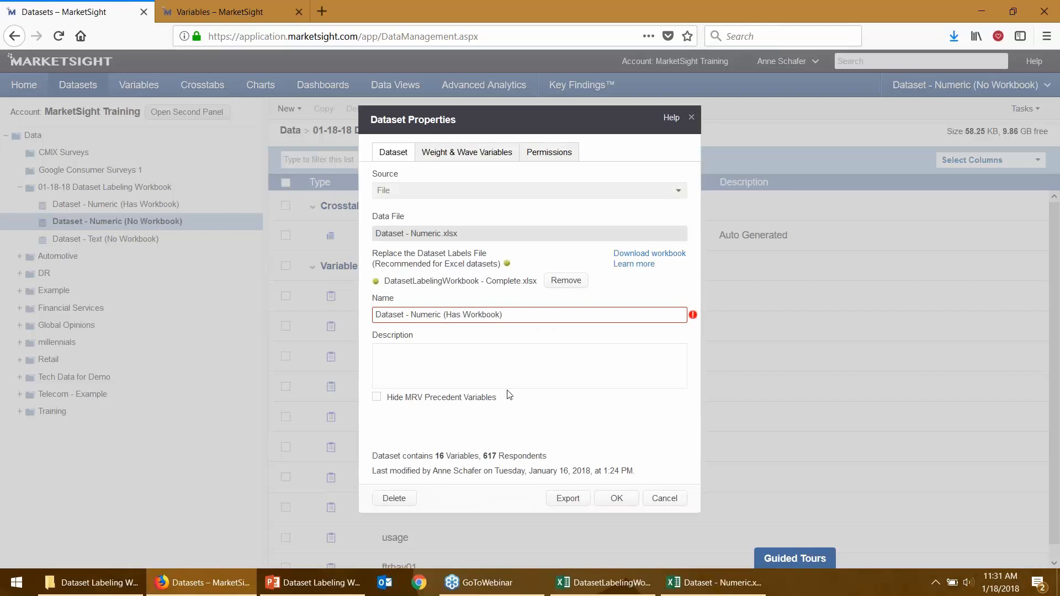
{"action": "left_click", "coordinate": [500, 314]}
{"action": "type", "text": "2"}
{"action": "left_click", "coordinate": [617, 498]}
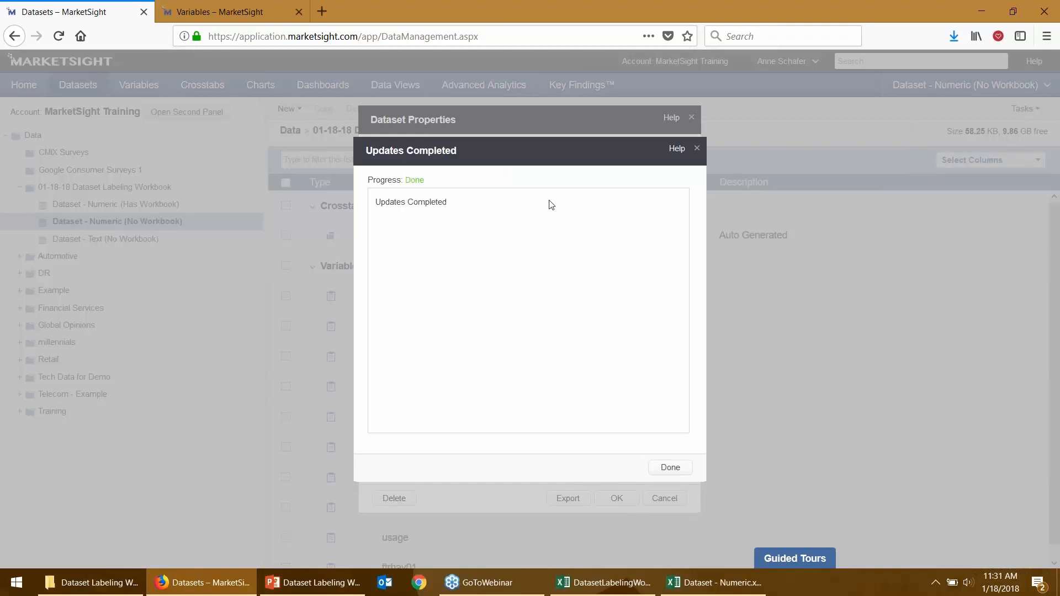
{"action": "left_click", "coordinate": [670, 467]}
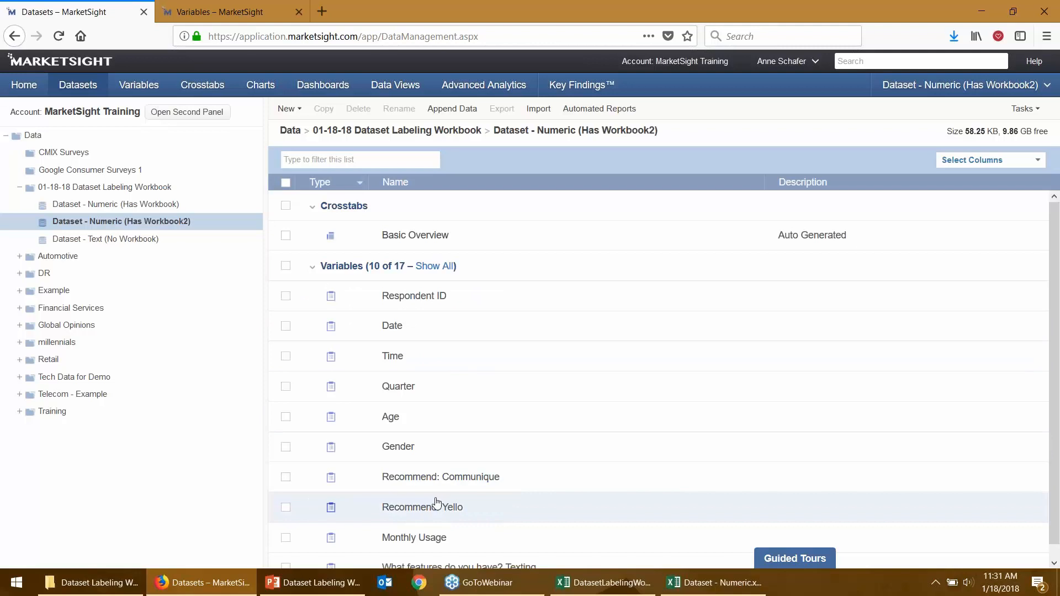
- Reload the Variables page in the second browser tab to examine the labels applied from the workbook
{"action": "left_click", "coordinate": [226, 12]}
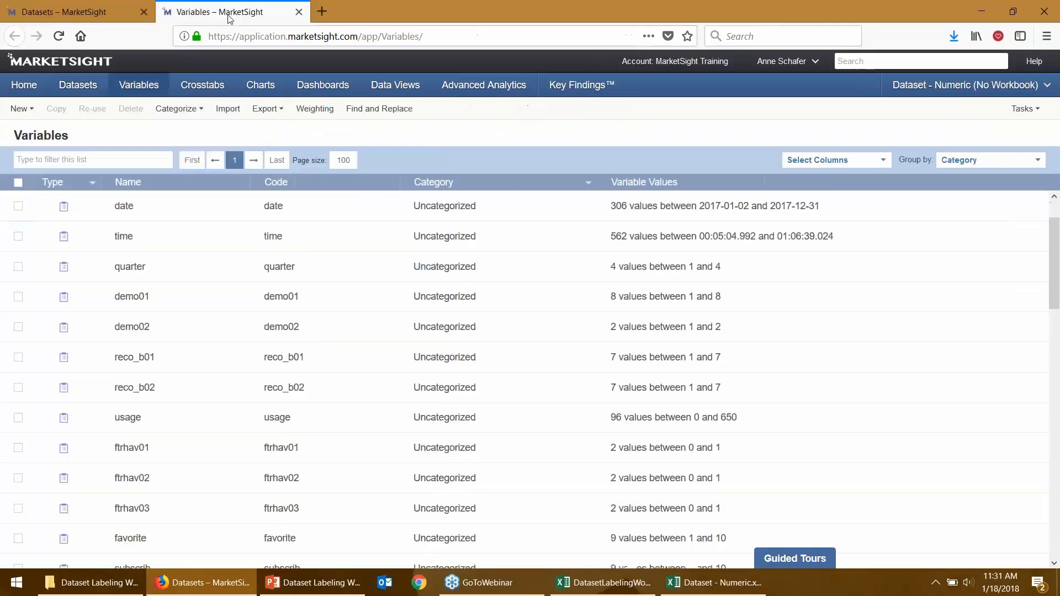
{"action": "left_click", "coordinate": [59, 38]}
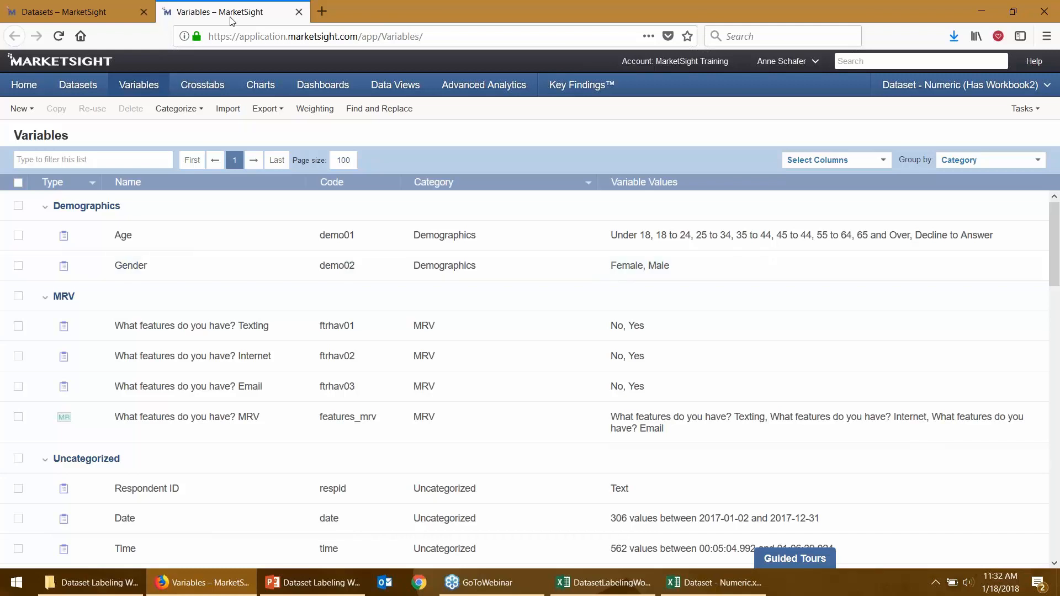
- Start a new dataset in the 01-18-18 Dataset Labeling Workbook folder with Dataset - Numeric.xlsx as the data file
{"action": "left_click", "coordinate": [92, 7]}
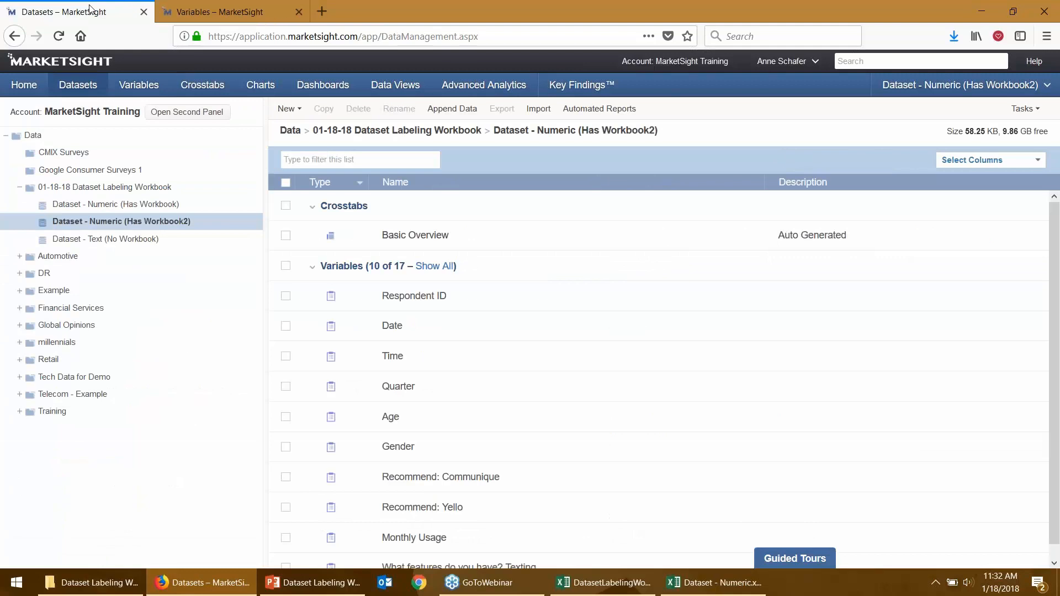
{"action": "right_click", "coordinate": [98, 191]}
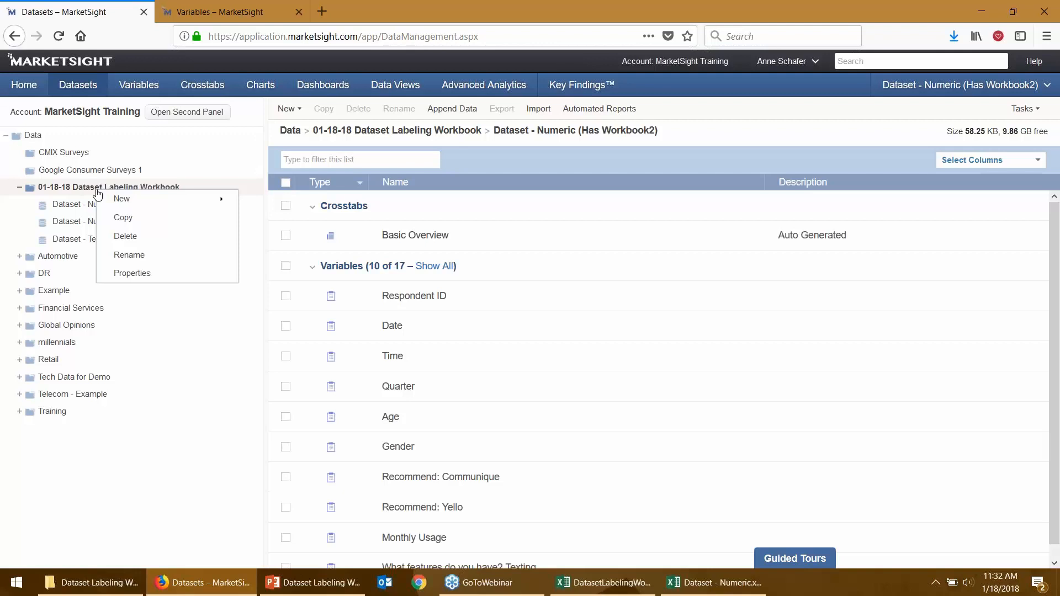
{"action": "mouse_move", "coordinate": [114, 201]}
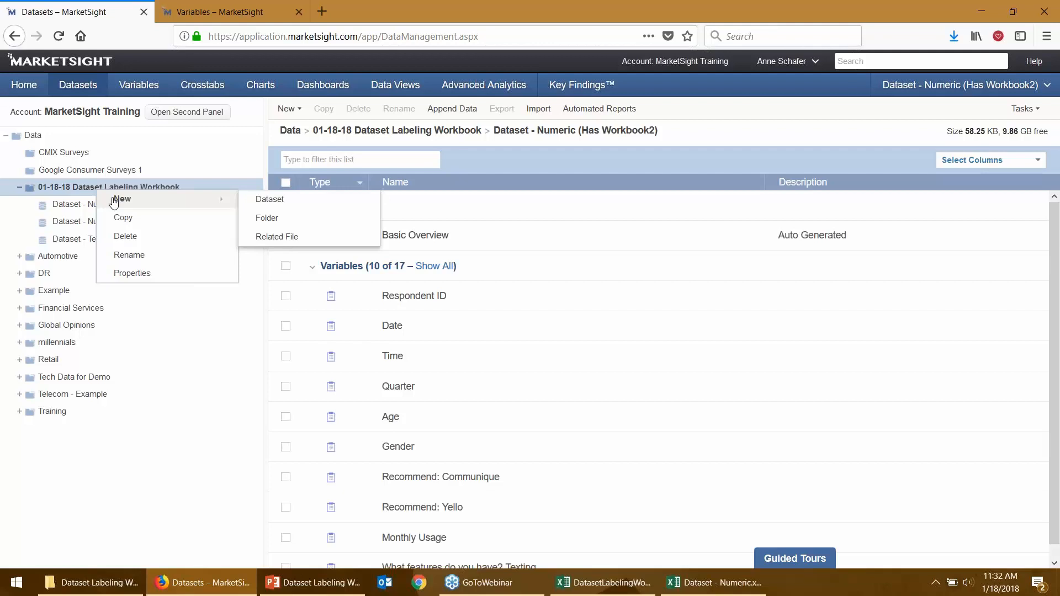
{"action": "left_click", "coordinate": [292, 207]}
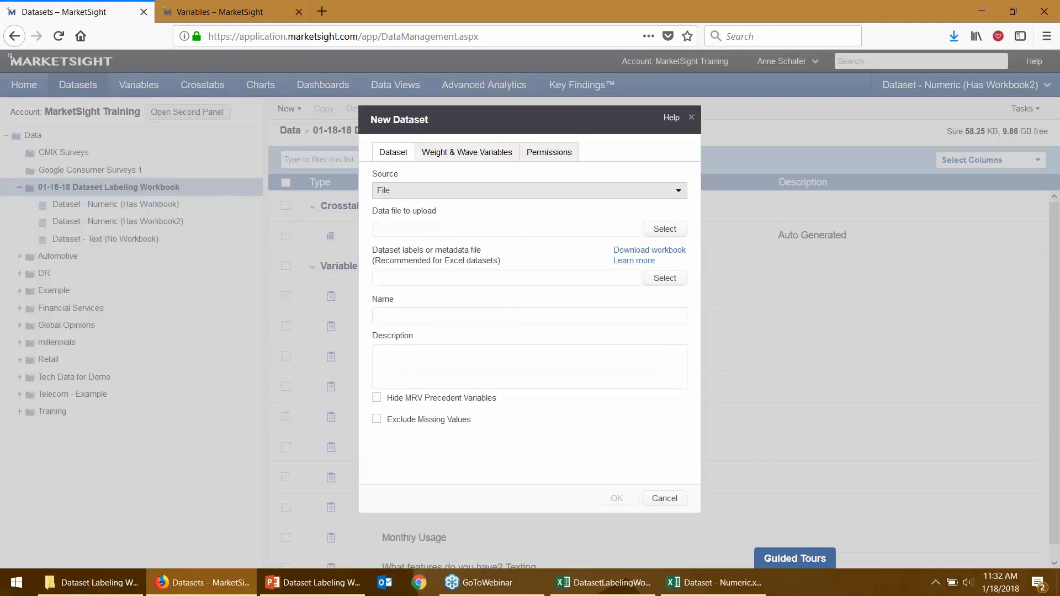
{"action": "left_click", "coordinate": [667, 226]}
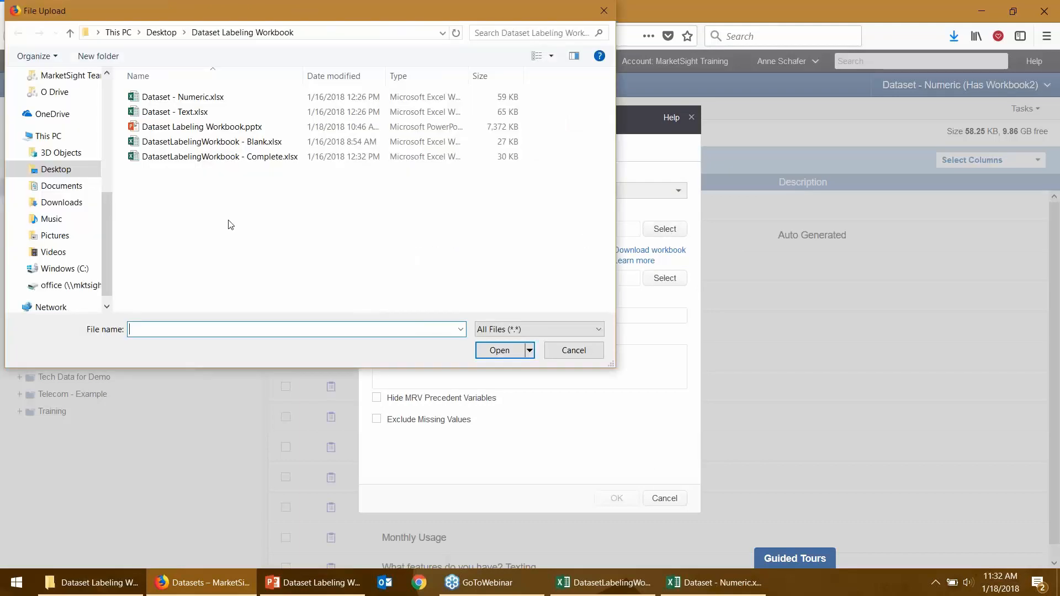
{"action": "double_click", "coordinate": [168, 97]}
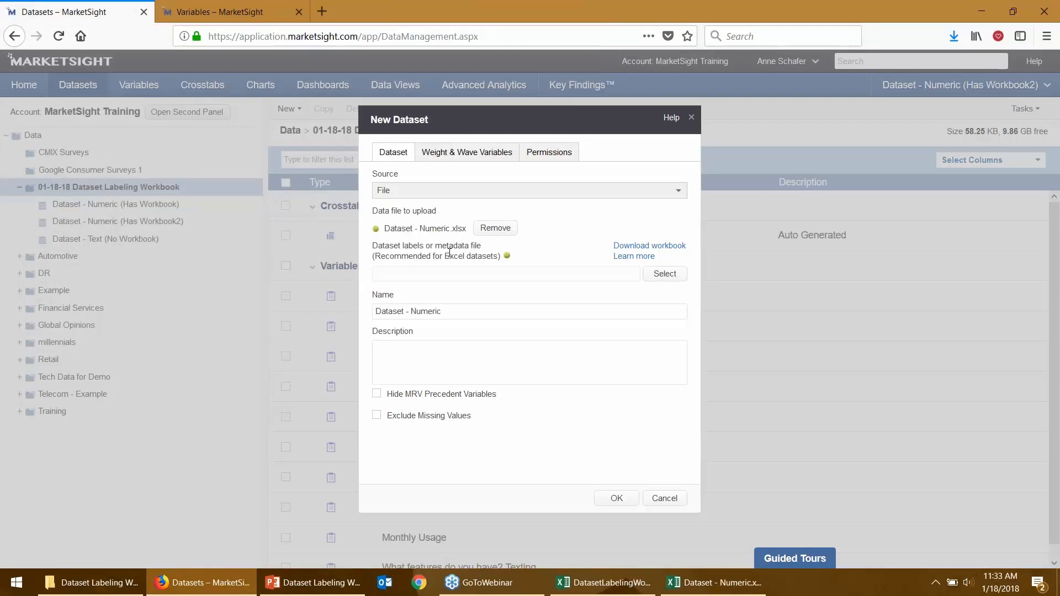
- Add DatasetLabelingWorkbook - Complete.xlsx as the labels file, name the dataset Dataset - Numeric 01-18-18, and create it
{"action": "left_click", "coordinate": [665, 274]}
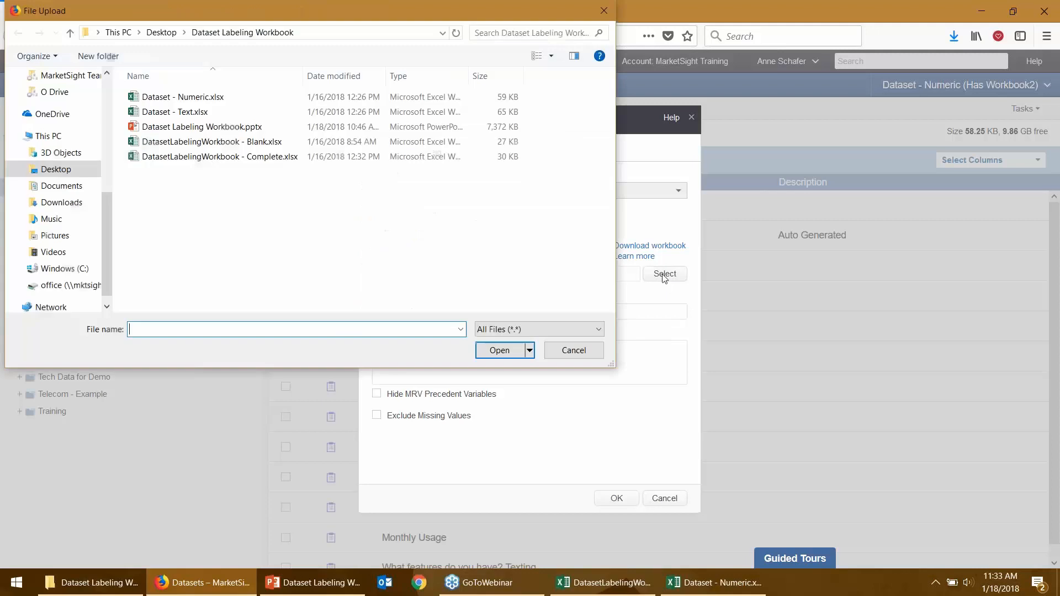
{"action": "double_click", "coordinate": [280, 157]}
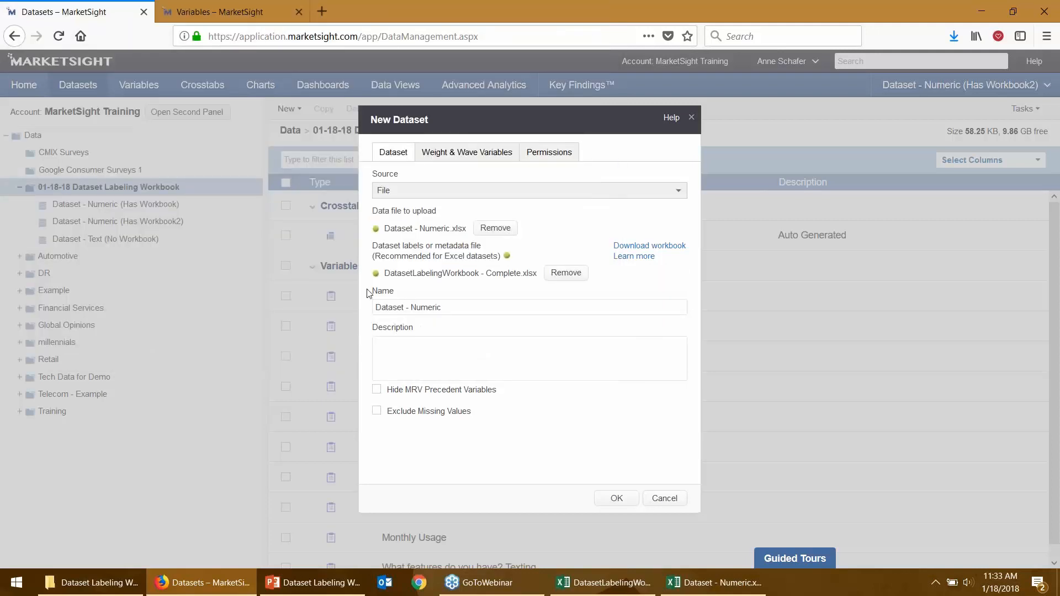
{"action": "left_click", "coordinate": [442, 308]}
{"action": "type", "text": "01-18-18"}
{"action": "left_click", "coordinate": [616, 499]}
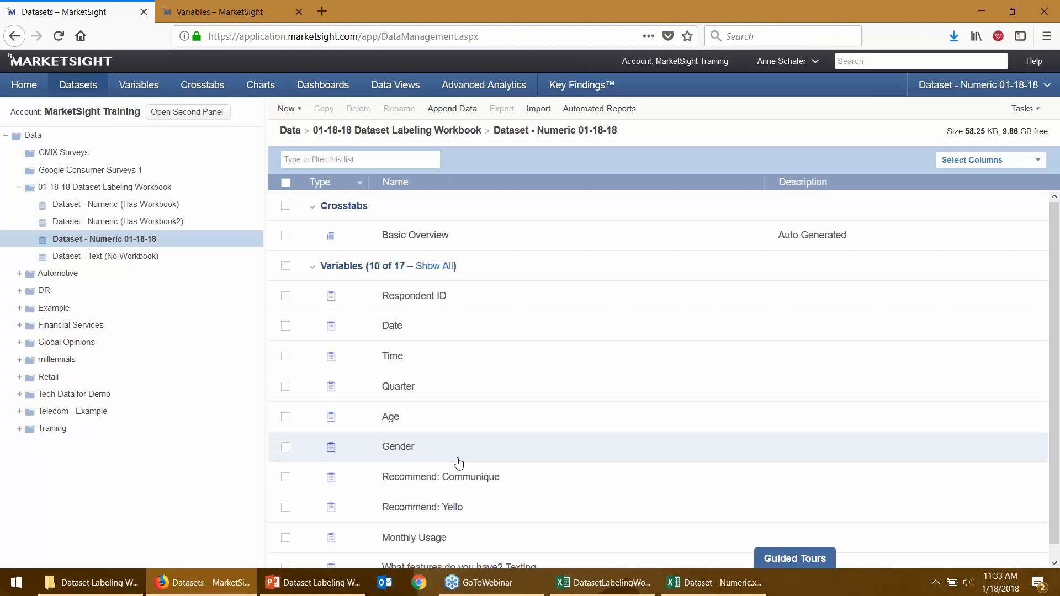
- Review the new dataset's variables, and switch to PowerPoint to show the Best Practices slide
{"action": "left_click", "coordinate": [138, 87]}
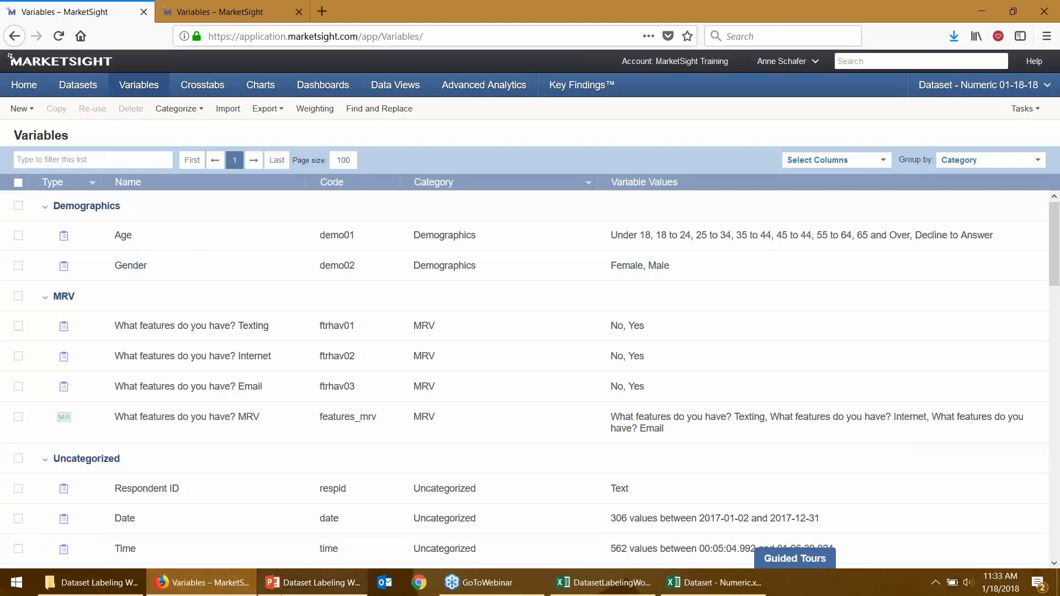
{"action": "left_click", "coordinate": [291, 592]}
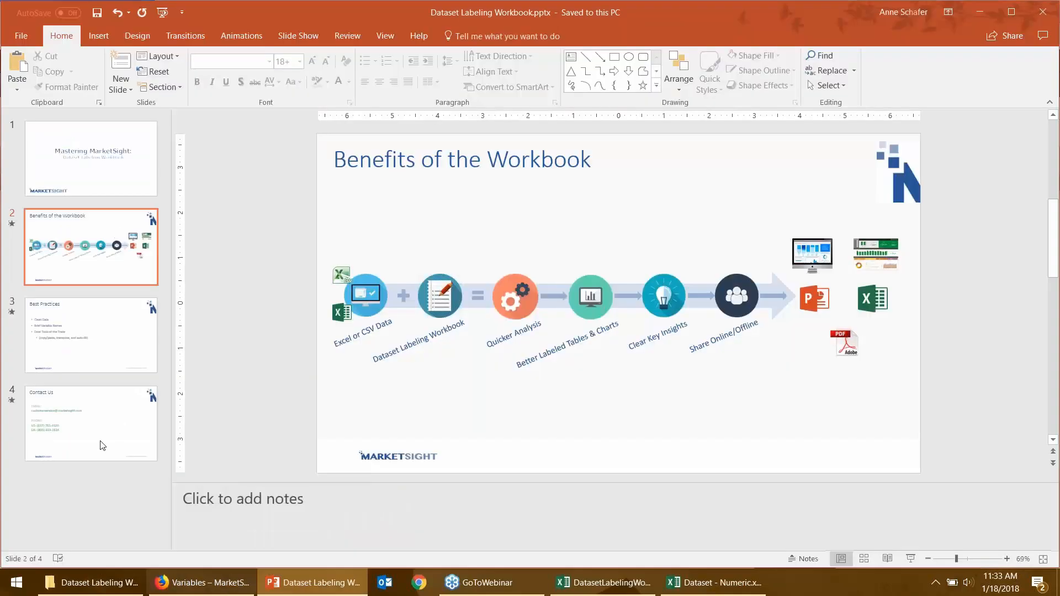
{"action": "left_click", "coordinate": [57, 331]}
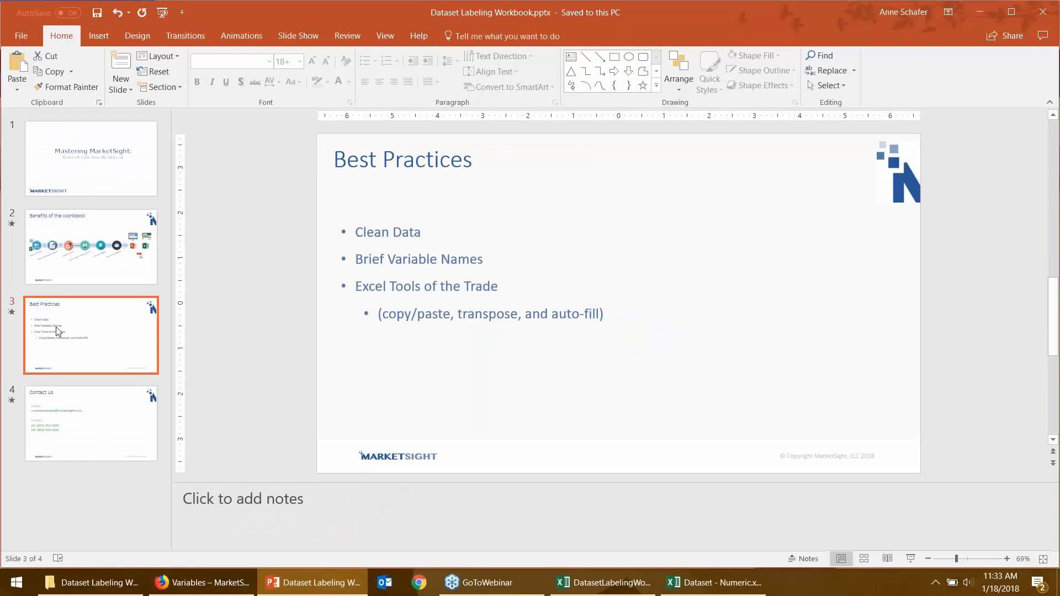